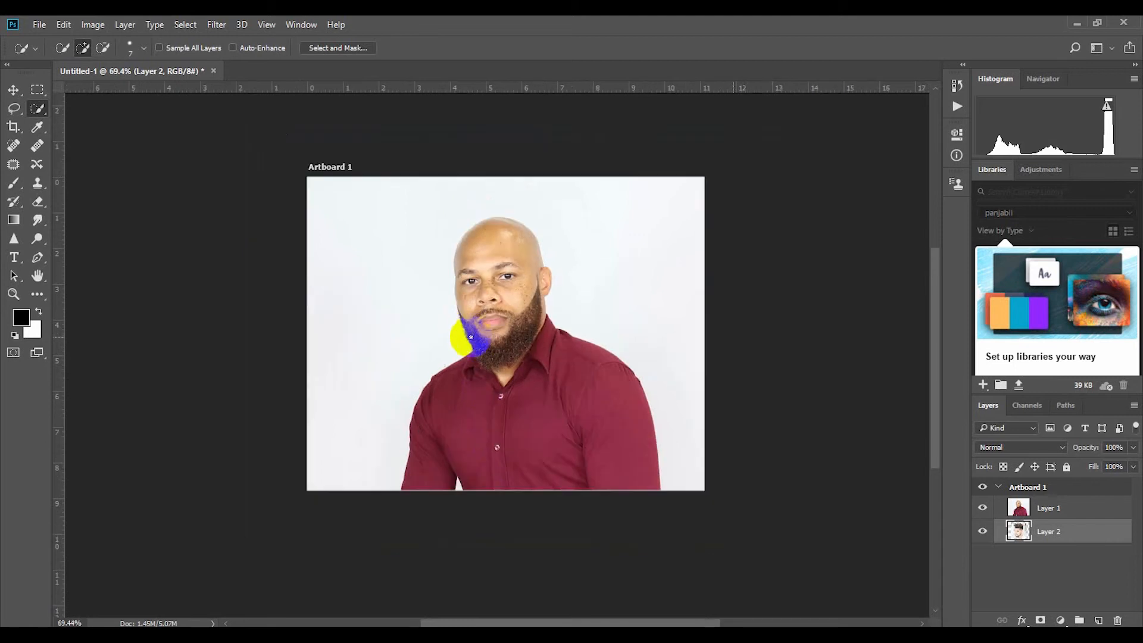
pyautogui.scroll(1, 471, 337)
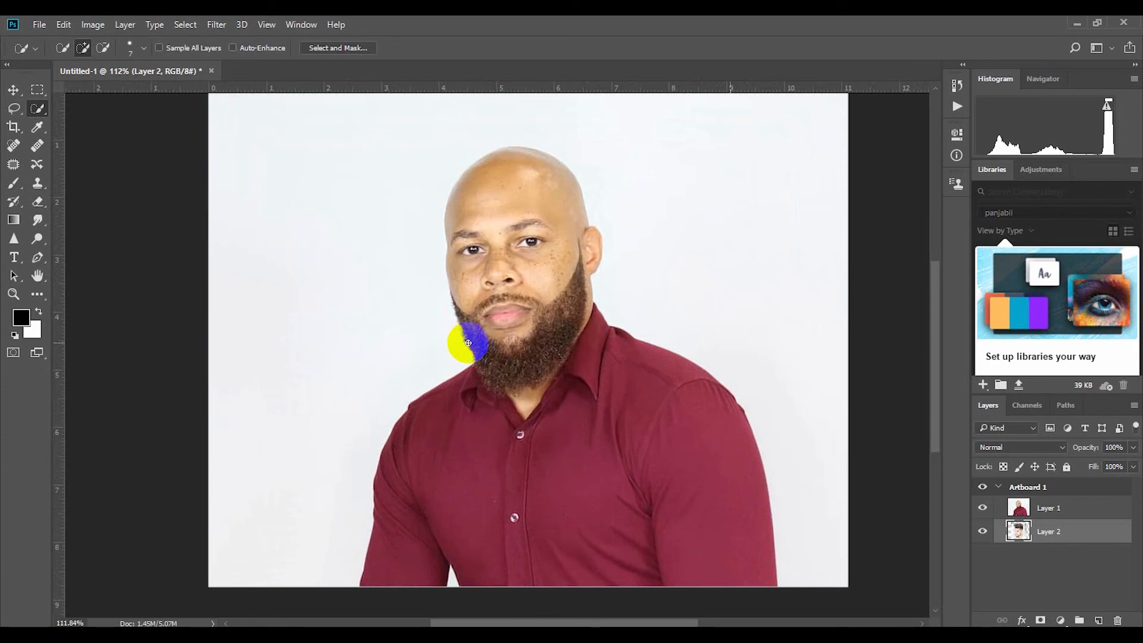
pyautogui.scroll(-2, 468, 343)
pyautogui.scroll(1, 468, 343)
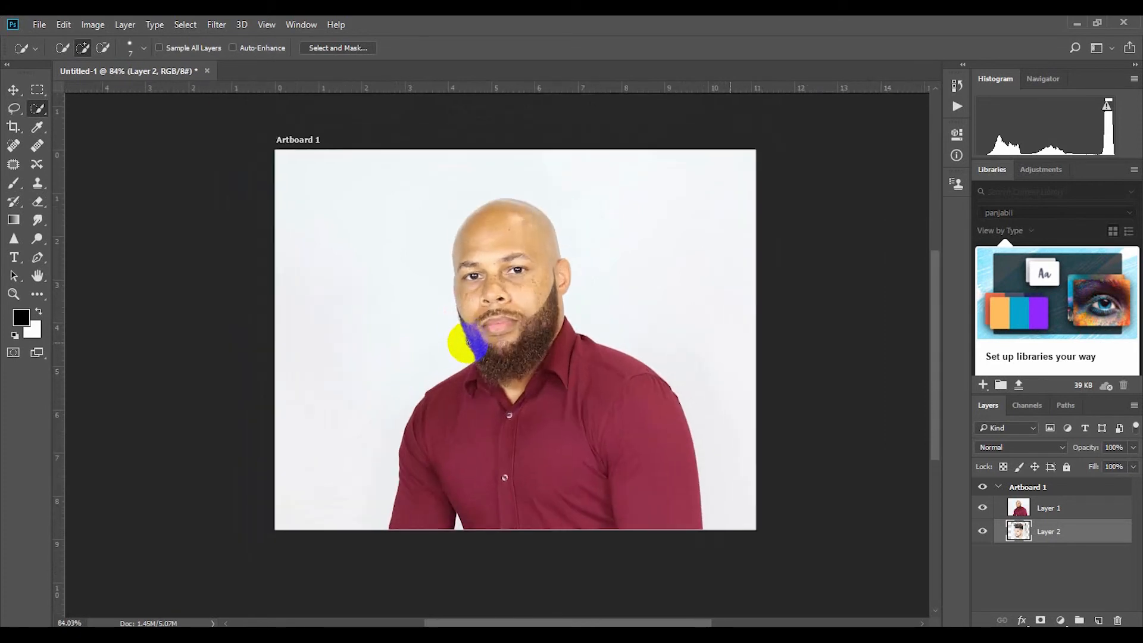
pyautogui.scroll(1, 468, 342)
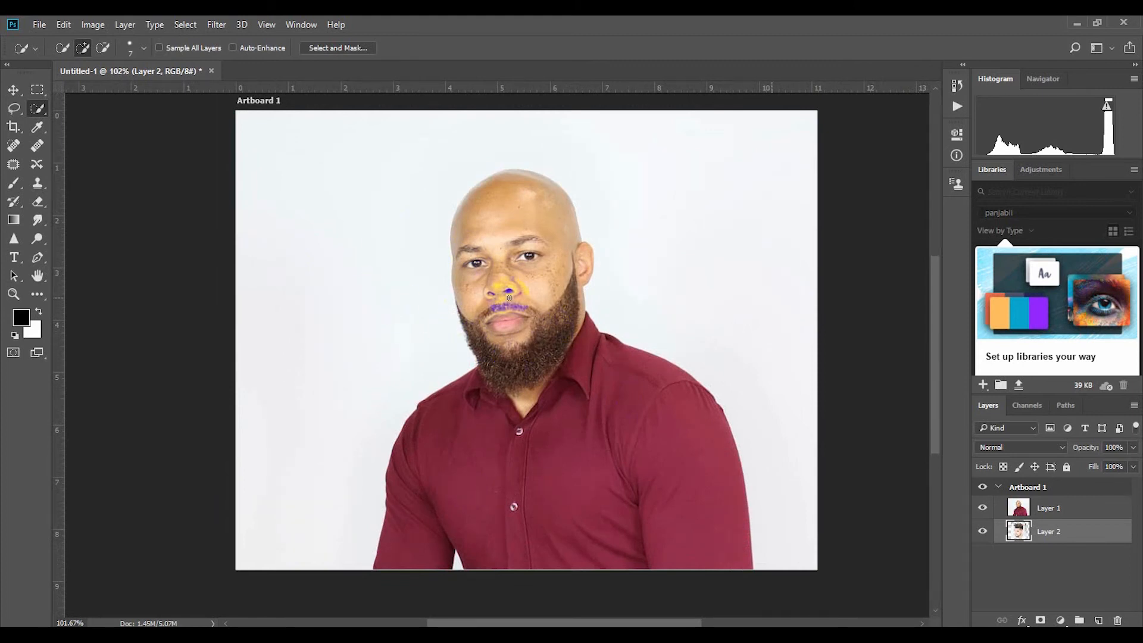
pyautogui.scroll(-1, 502, 296)
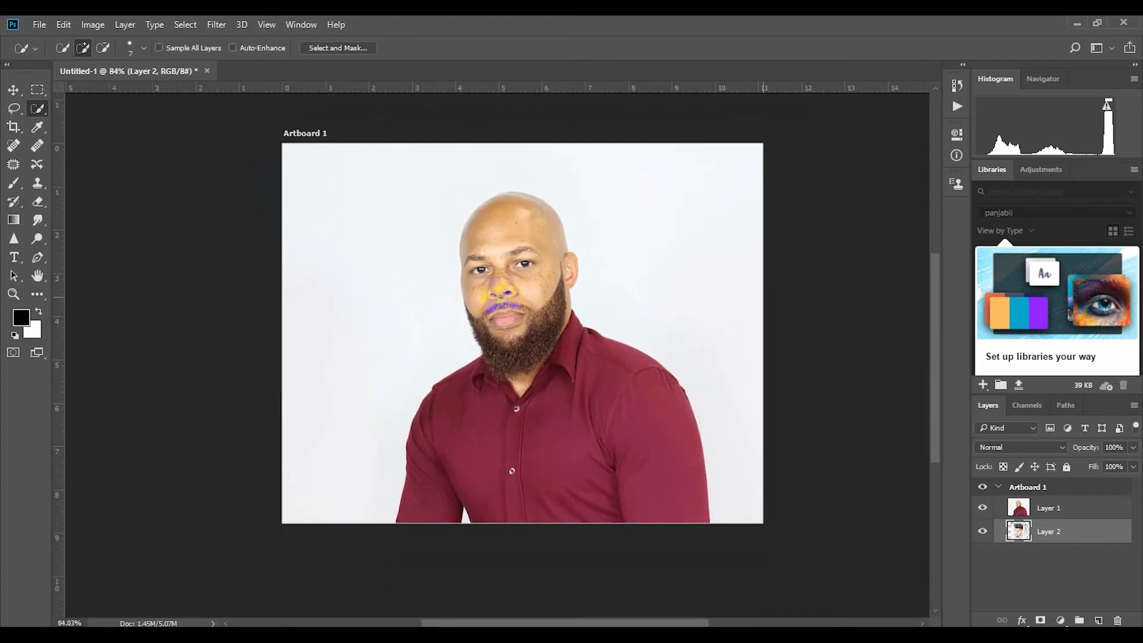
pyautogui.scroll(4, 501, 296)
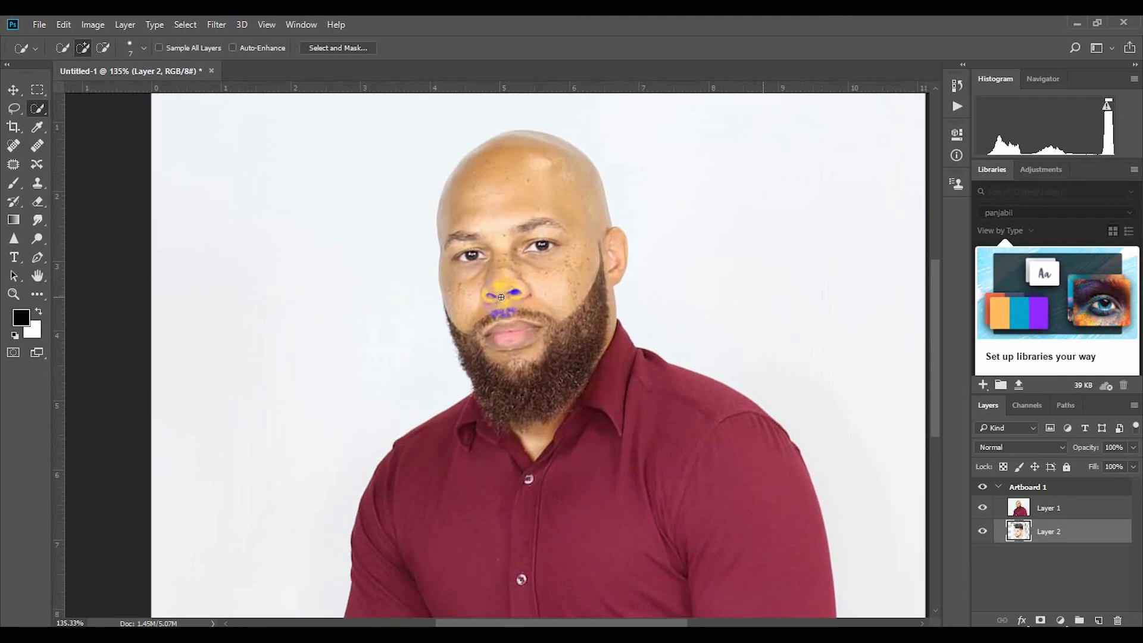
pyautogui.scroll(-3, 501, 297)
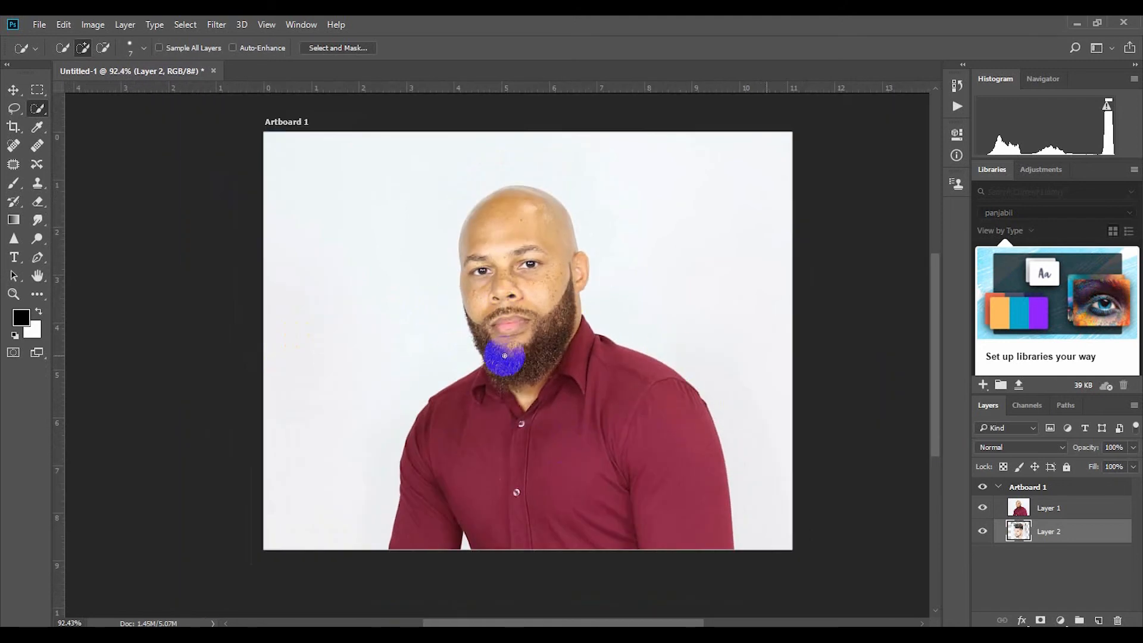
pyautogui.scroll(2, 503, 356)
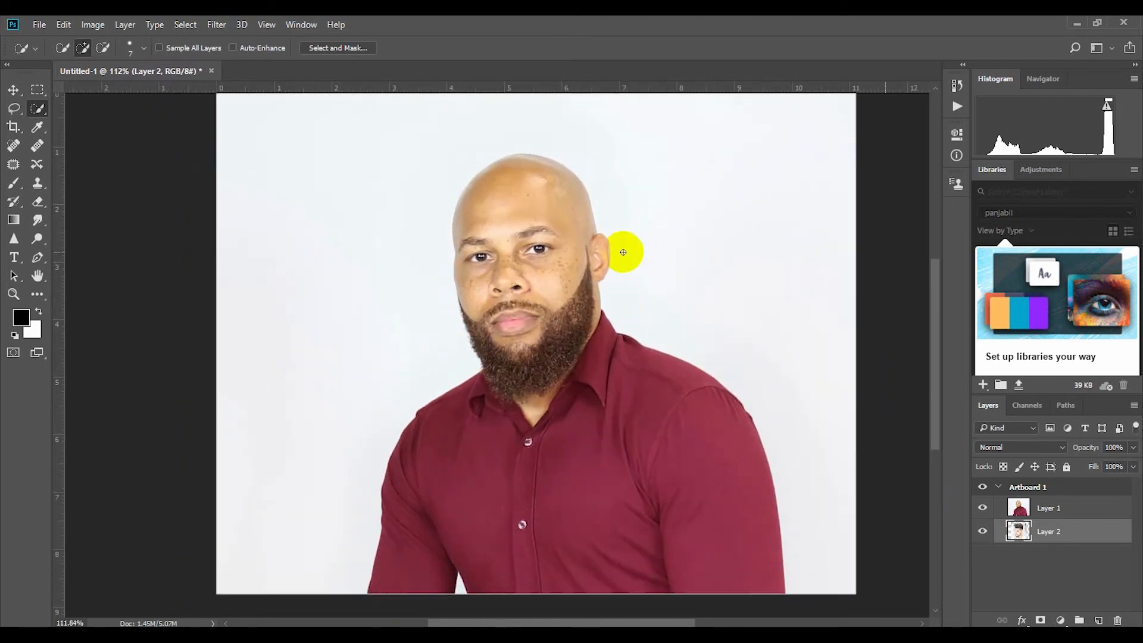
pyautogui.scroll(-1, 623, 253)
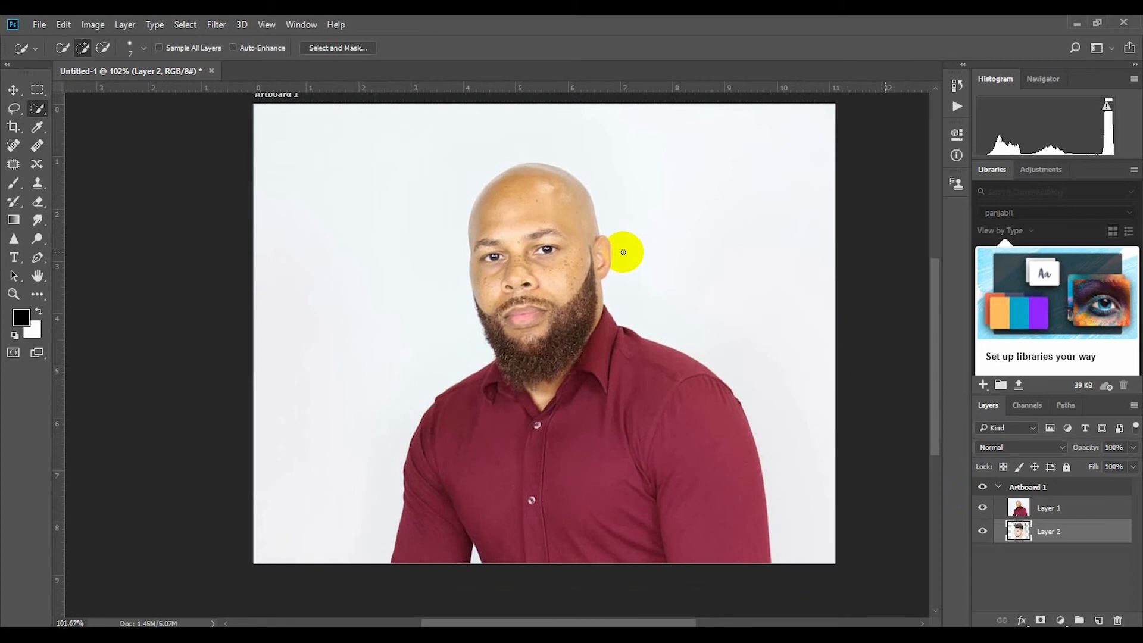
# Step: Move Layer 2, the hairstyle photo, above the bald man's layer and compare the two by toggling its visibility
pyautogui.scroll(1, 623, 252)
pyautogui.moveTo(1046, 536); pyautogui.dragTo(1049, 506)
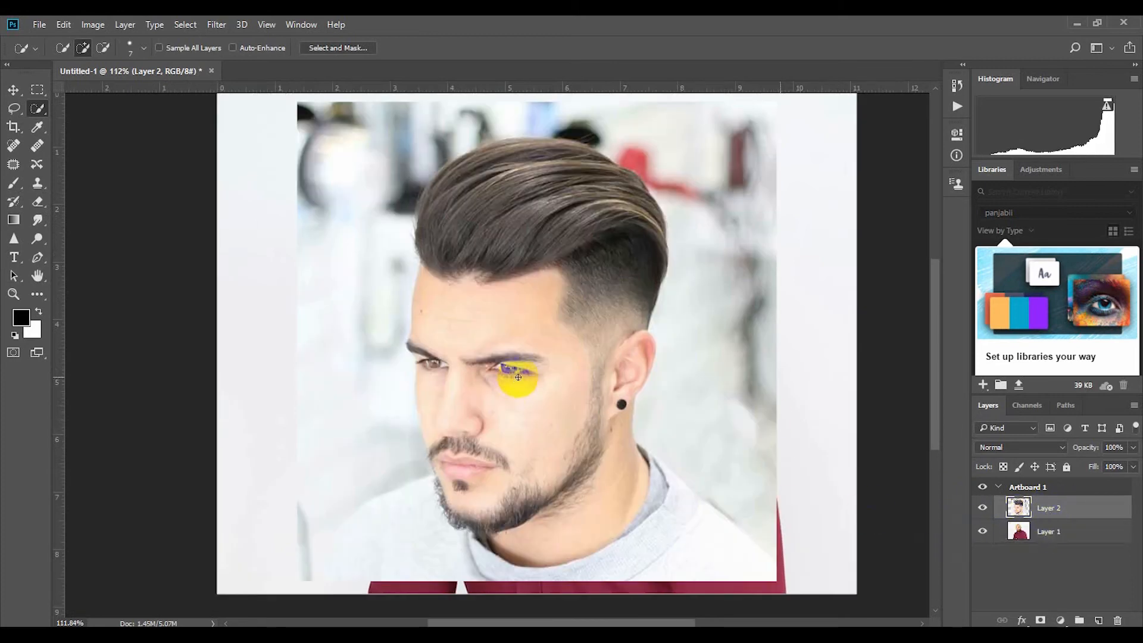
pyautogui.scroll(-1, 517, 377)
pyautogui.scroll(1, 517, 377)
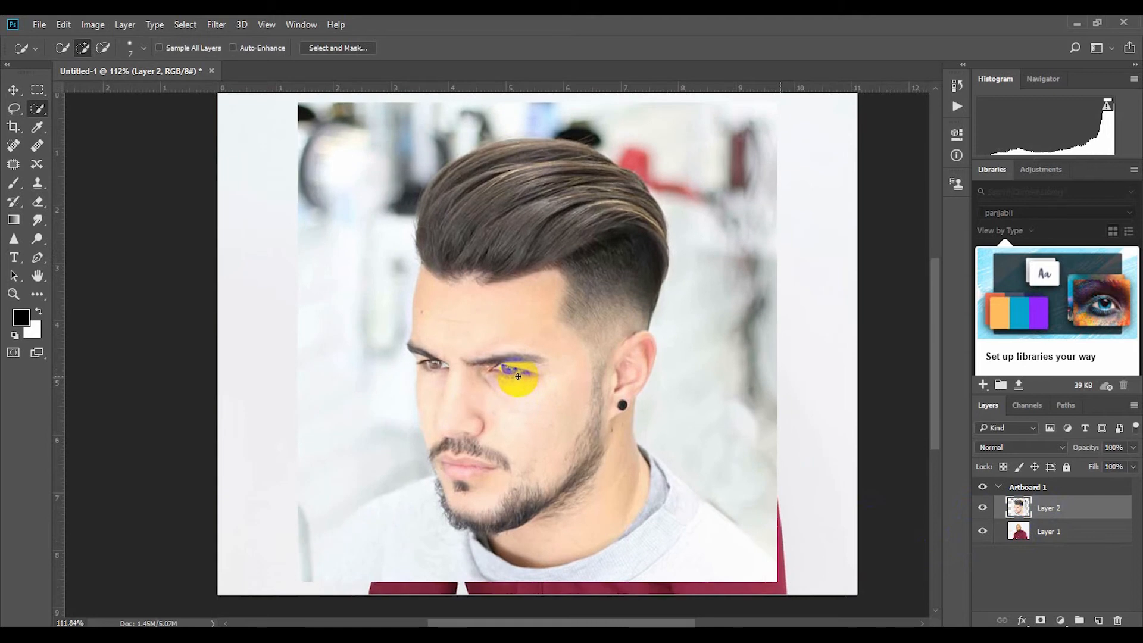
pyautogui.scroll(1, 518, 377)
pyautogui.scroll(-1, 518, 377)
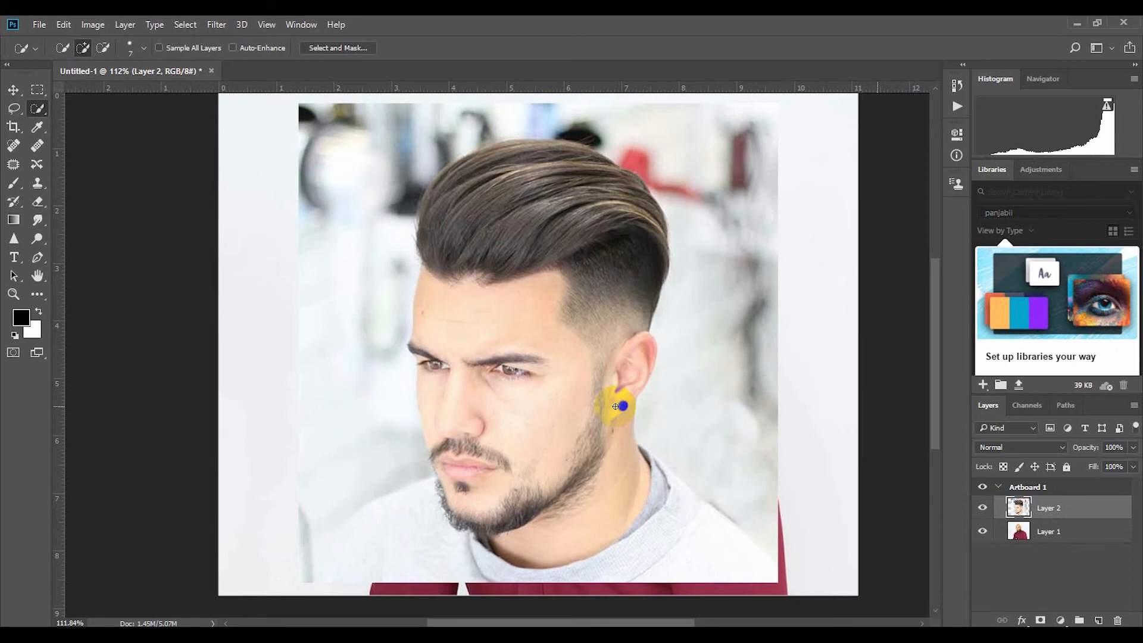
pyautogui.click(982, 508)
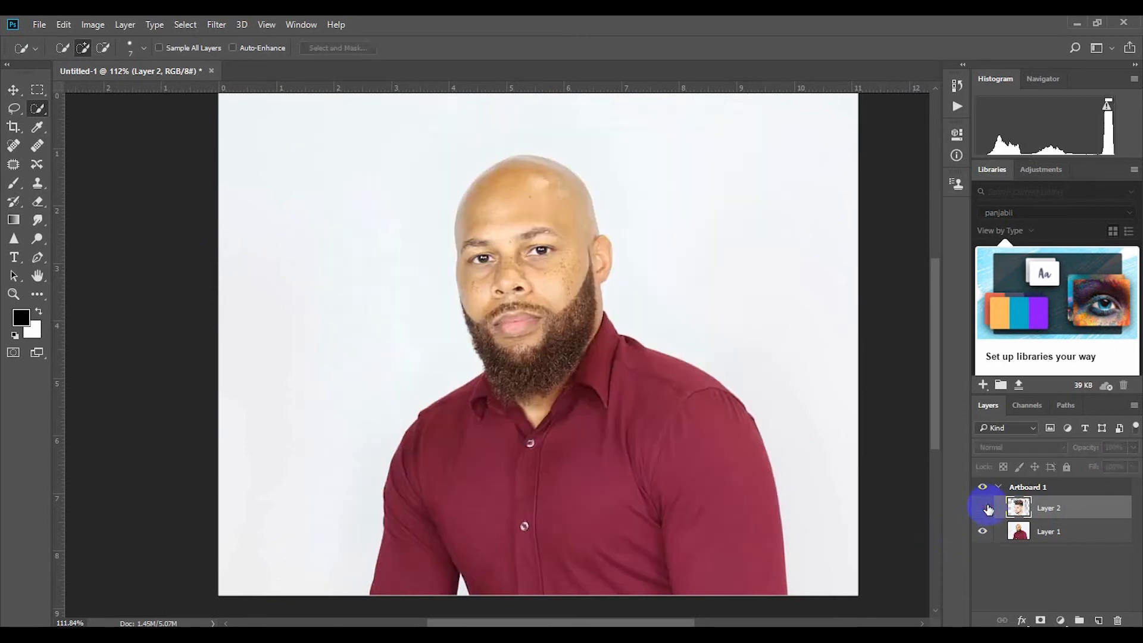
pyautogui.click(982, 508)
# Step: Scale the hairstyle photo to about 74%, move it over the bald man's head and lower its opacity to 32%
pyautogui.hotkey('ctrl', 't')
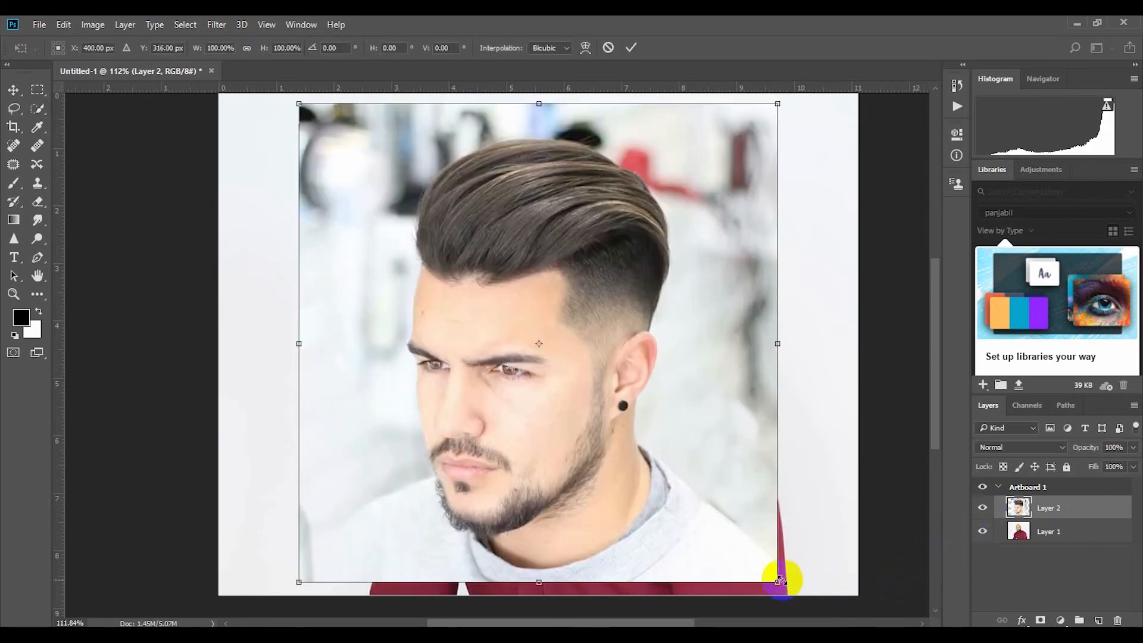
pyautogui.moveTo(776, 580); pyautogui.dragTo(705, 526)
pyautogui.moveTo(599, 405); pyautogui.dragTo(588, 314)
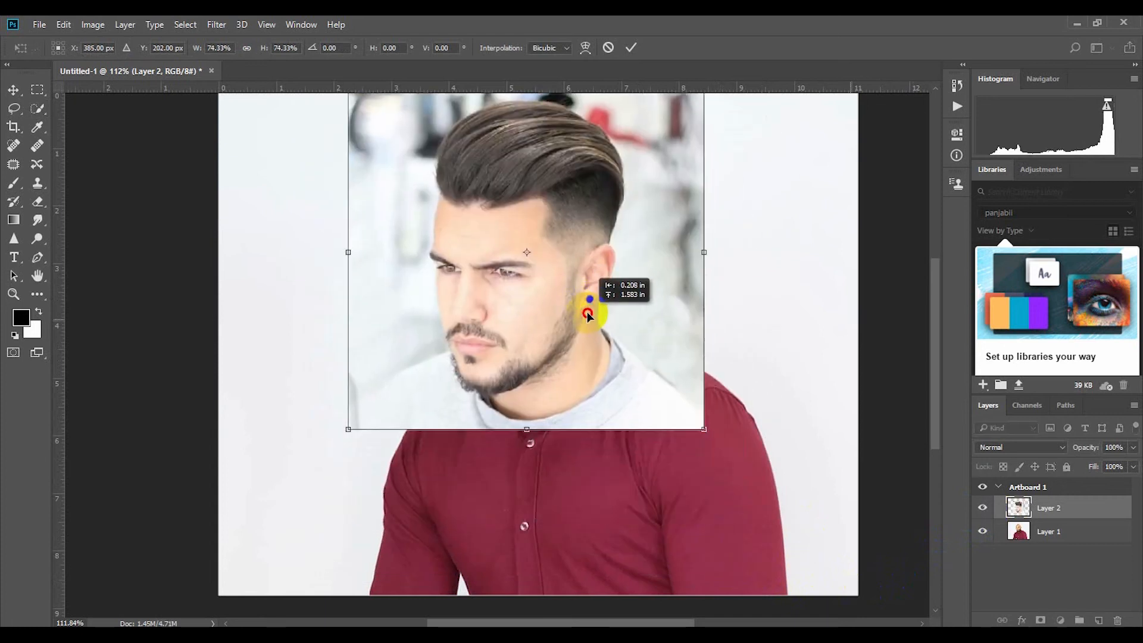
pyautogui.click(1133, 449)
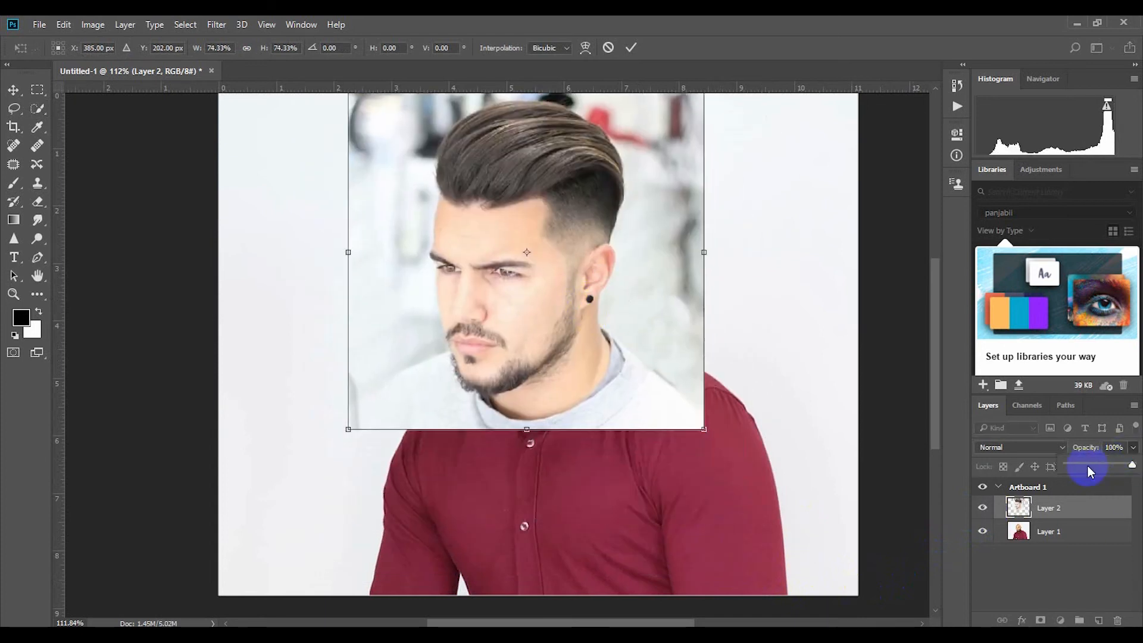
pyautogui.click(1088, 466)
# Step: Fit the translucent hairstyle photo to the bald head, scaling it to 62.67%, rotating it to -3.20° and aligning its position
pyautogui.moveTo(613, 306); pyautogui.dragTo(624, 327)
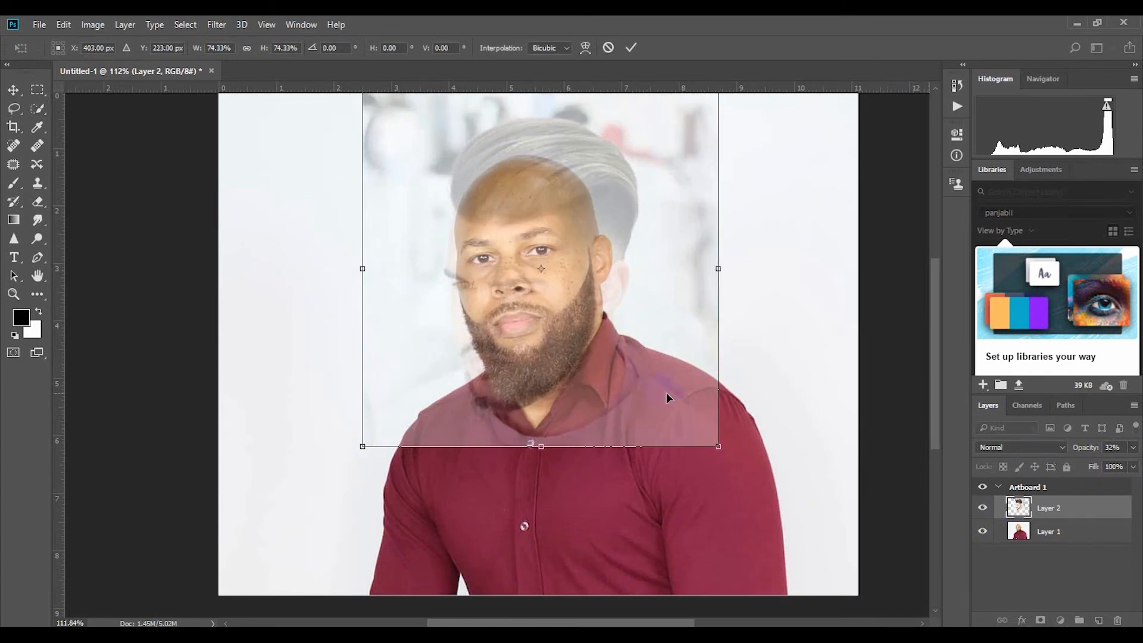
pyautogui.moveTo(719, 451); pyautogui.dragTo(693, 423)
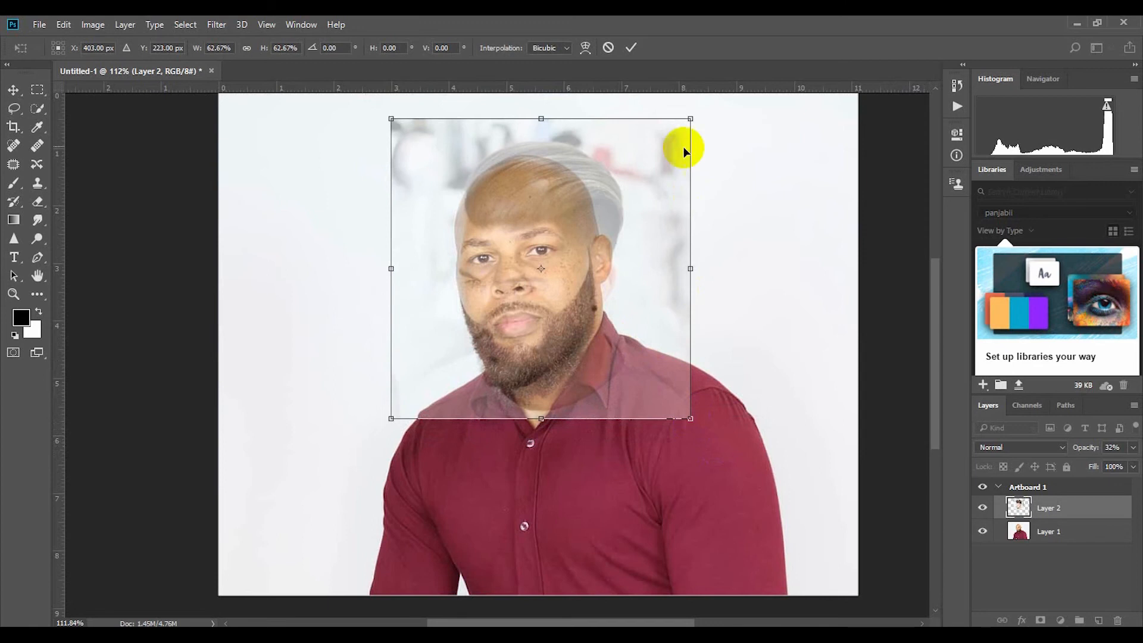
pyautogui.moveTo(704, 110); pyautogui.dragTo(694, 106)
pyautogui.moveTo(645, 237); pyautogui.dragTo(634, 215)
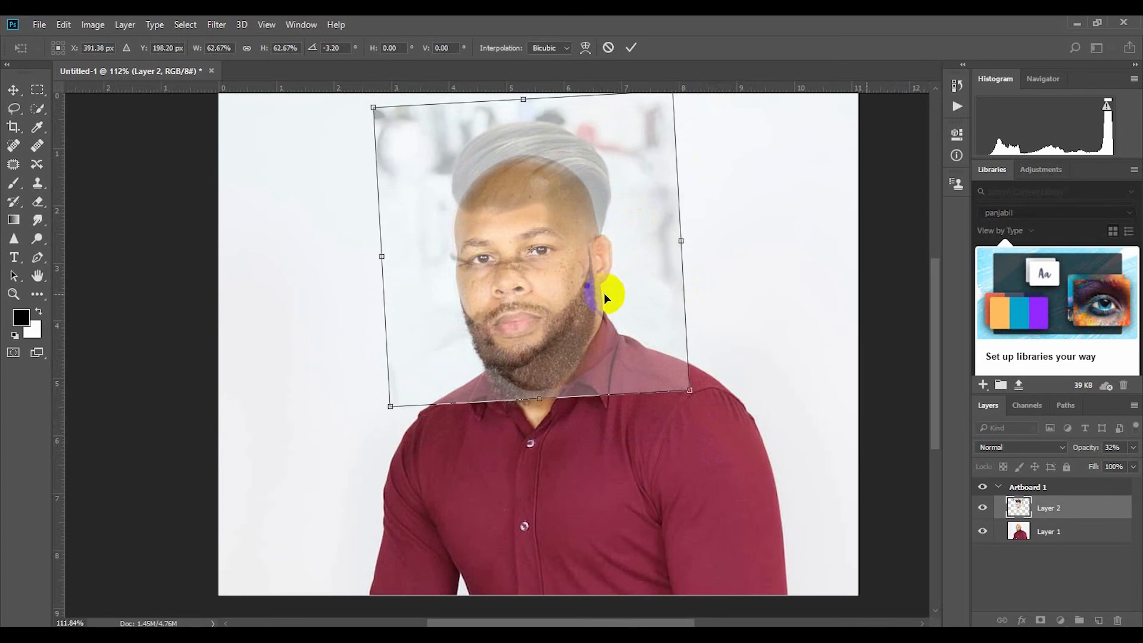
pyautogui.moveTo(603, 293)
pyautogui.mouseDown()
pyautogui.moveTo(605, 264)
pyautogui.moveTo(605, 291)
pyautogui.mouseUp()
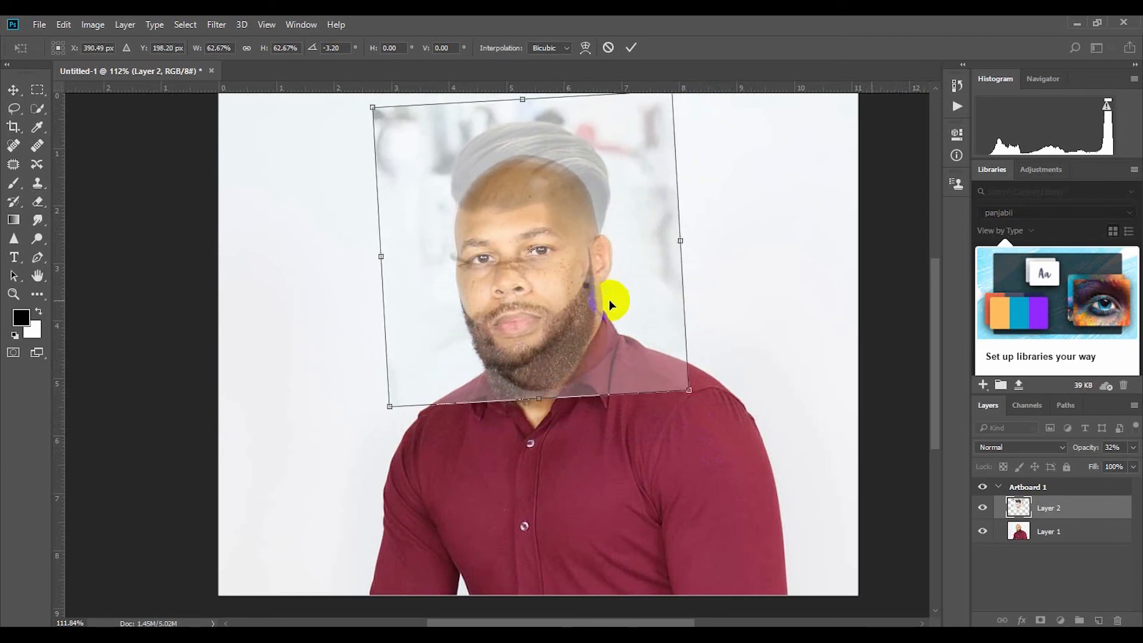
pyautogui.scroll(-3, 607, 296)
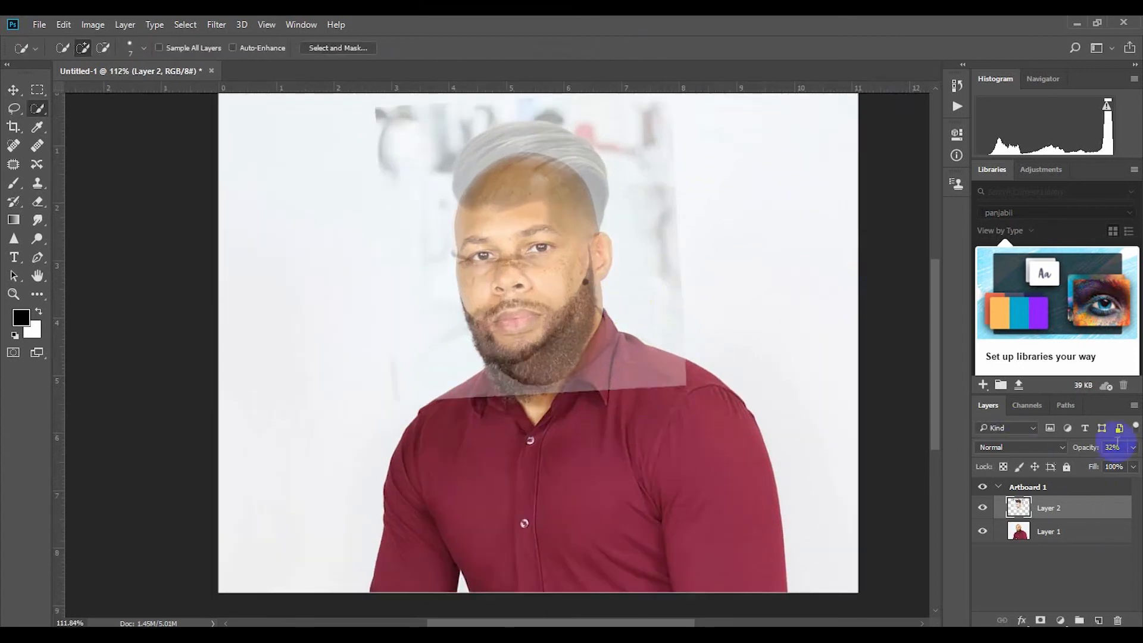
# Step: Set Layer 2's opacity back to 100%
pyautogui.click(1131, 447)
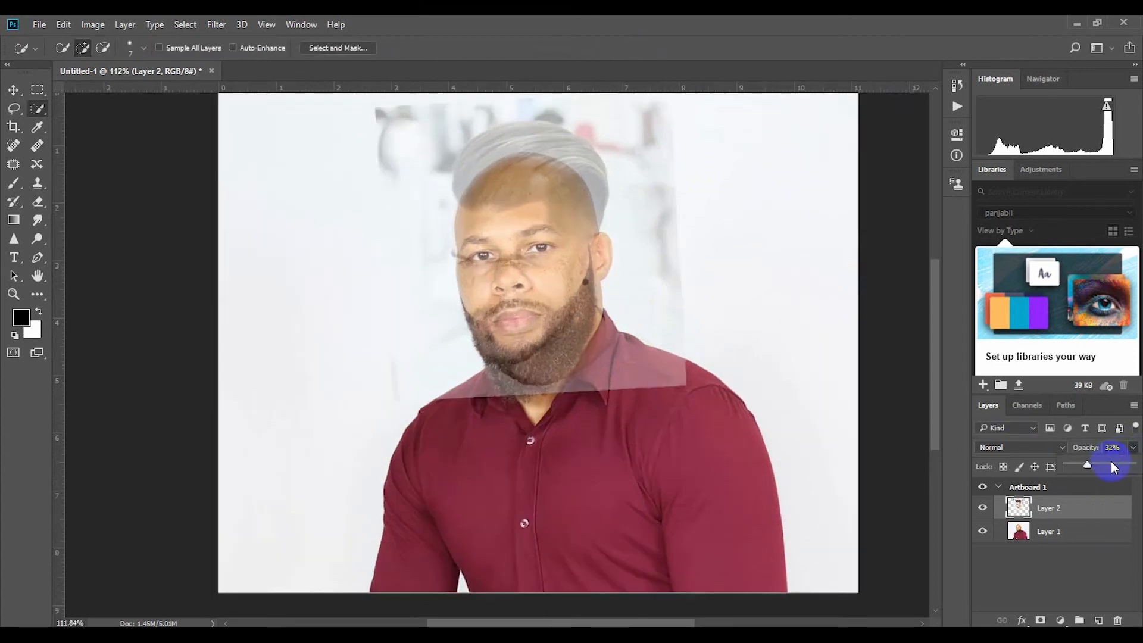
pyautogui.moveTo(1113, 468)
pyautogui.mouseDown()
pyautogui.moveTo(1124, 467)
pyautogui.moveTo(1104, 466)
pyautogui.mouseUp()
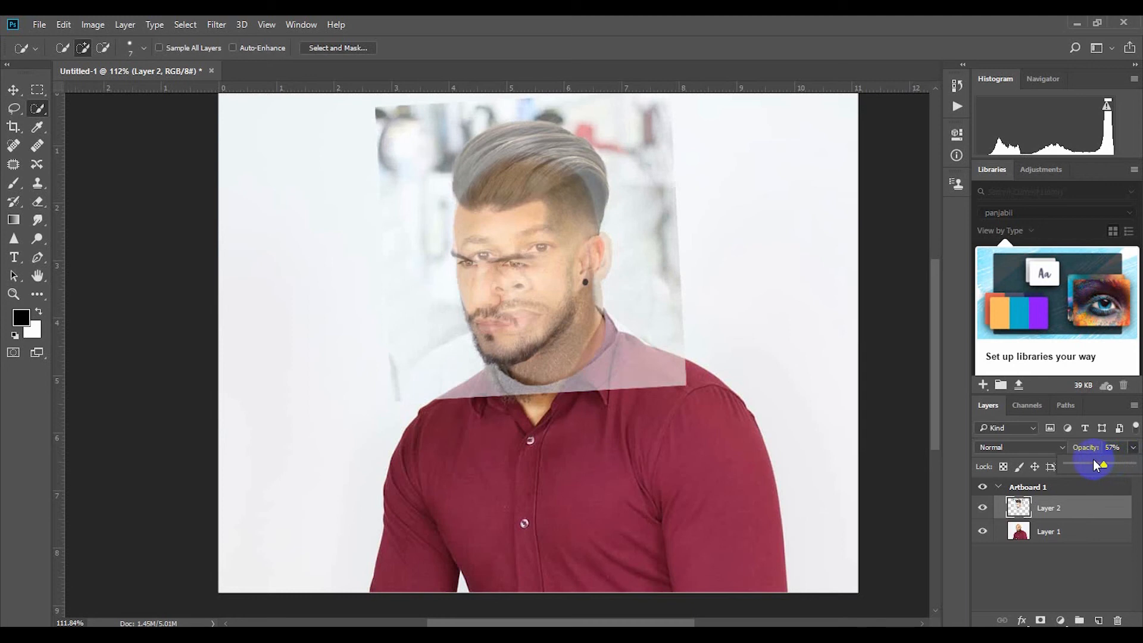
pyautogui.moveTo(1108, 467); pyautogui.dragTo(1131, 466)
# Step: Select the hair and forehead in the hairstyle photo with the Quick Selection tool and copy the selection to a new layer
pyautogui.scroll(1, 663, 351)
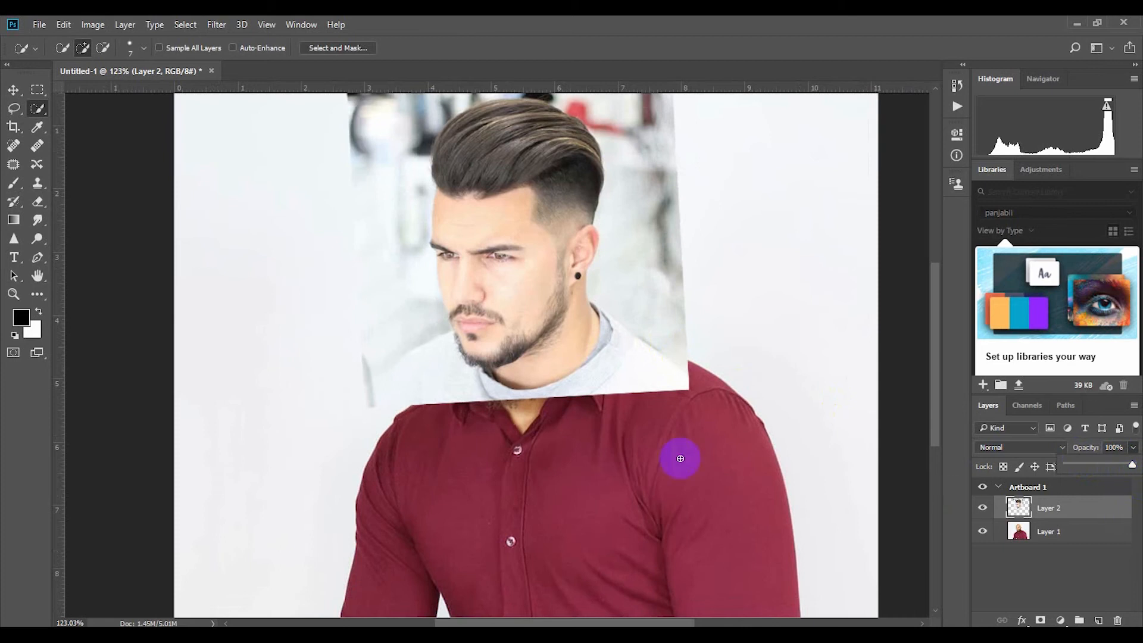
pyautogui.click(40, 111)
pyautogui.moveTo(464, 140)
pyautogui.mouseDown()
pyautogui.moveTo(459, 167)
pyautogui.moveTo(446, 166)
pyautogui.moveTo(444, 155)
pyautogui.moveTo(476, 189)
pyautogui.moveTo(558, 208)
pyautogui.mouseUp()
pyautogui.moveTo(479, 162)
pyautogui.mouseDown()
pyautogui.moveTo(446, 138)
pyautogui.moveTo(452, 128)
pyautogui.moveTo(538, 143)
pyautogui.mouseUp()
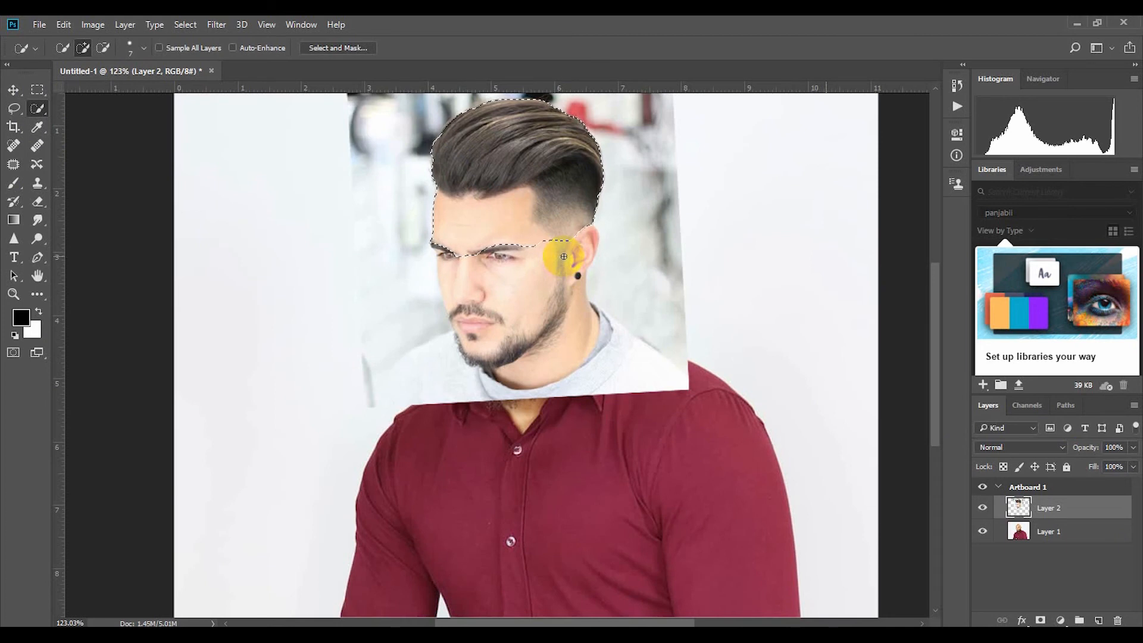
pyautogui.hotkey('ctrl', 'j')
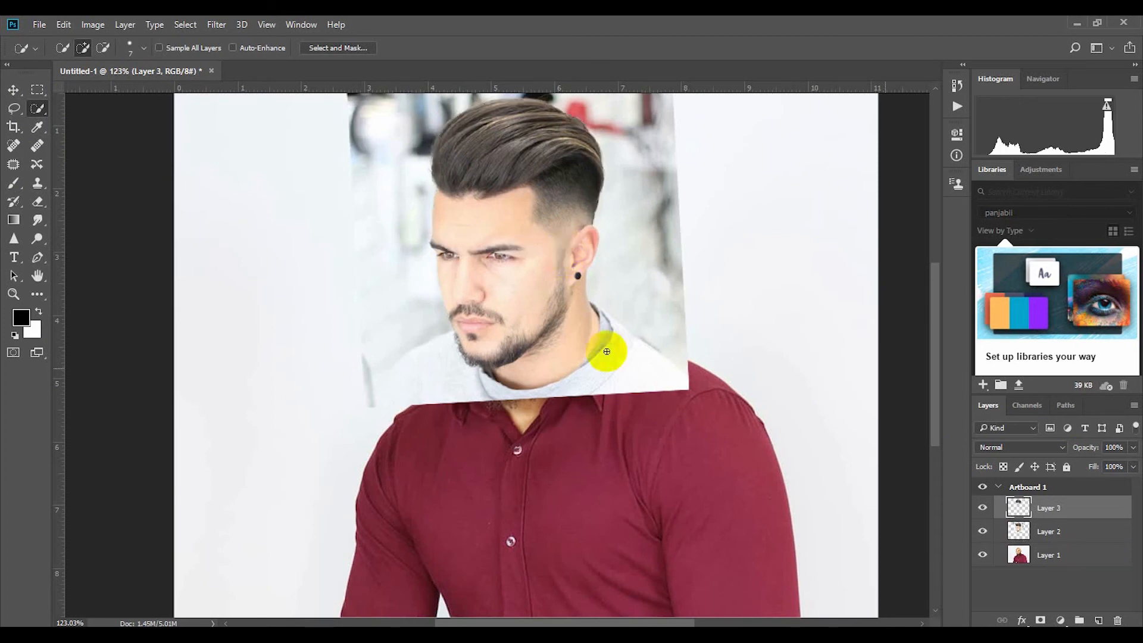
# Step: Delete the original hairstyle photo on Layer 2 and check the hair cutout by toggling Layer 3's visibility
pyautogui.click(1060, 557)
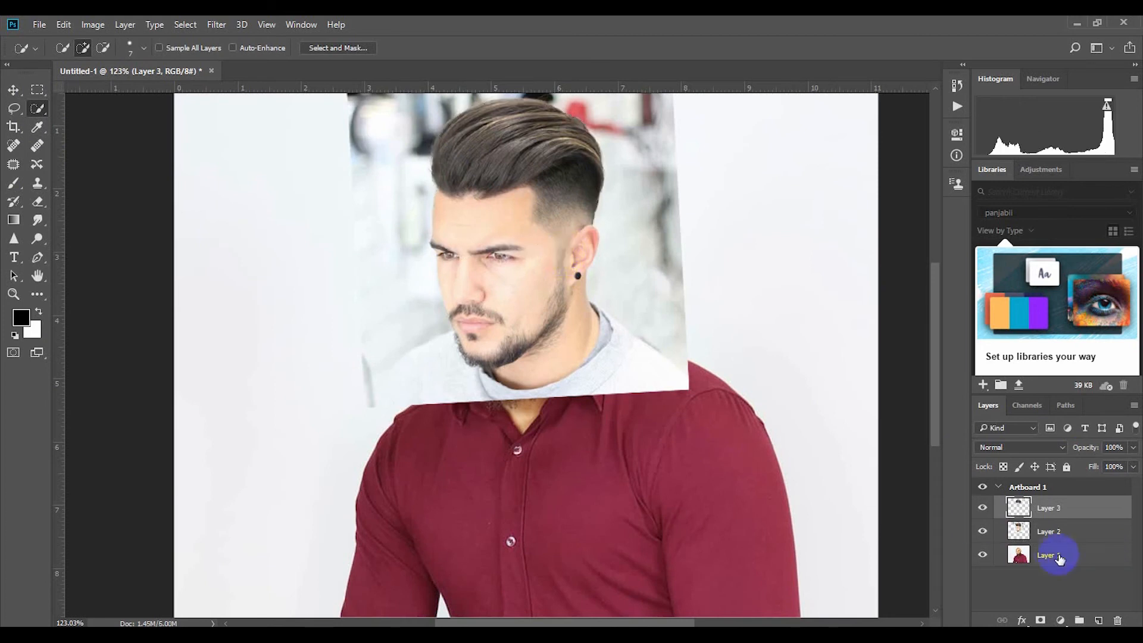
pyautogui.click(982, 508)
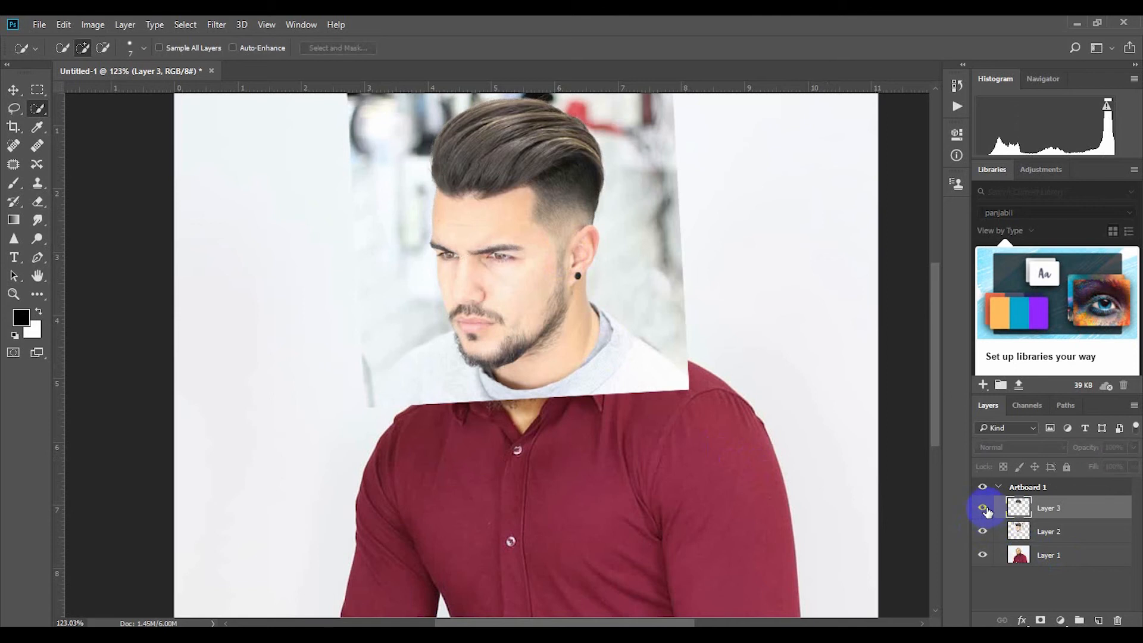
pyautogui.click(983, 508)
pyautogui.click(982, 531)
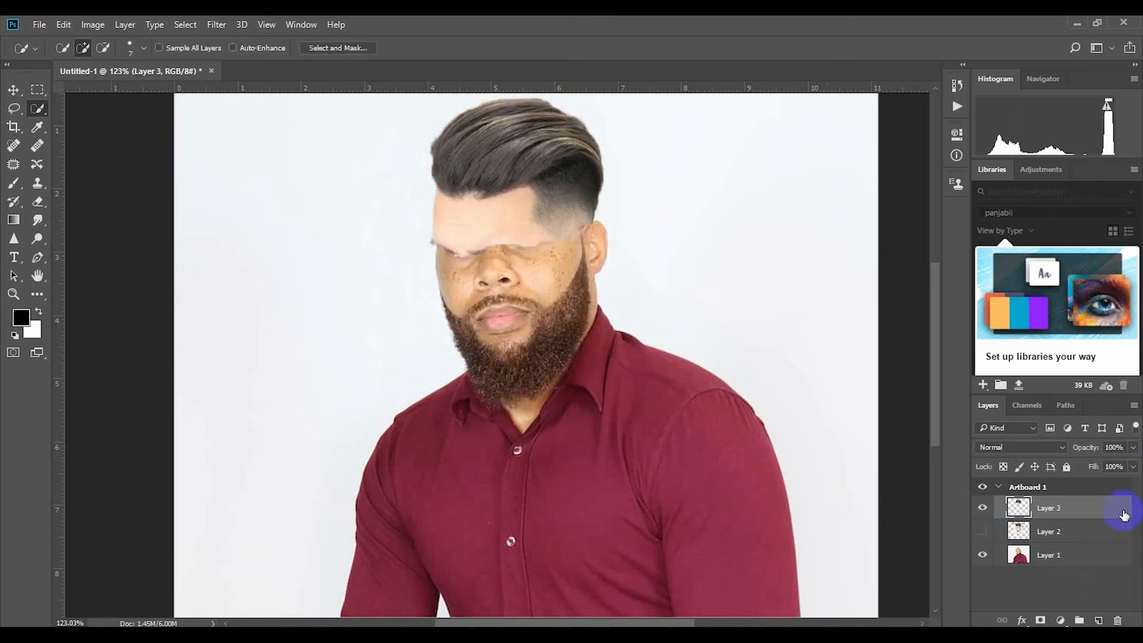
pyautogui.click(1028, 531)
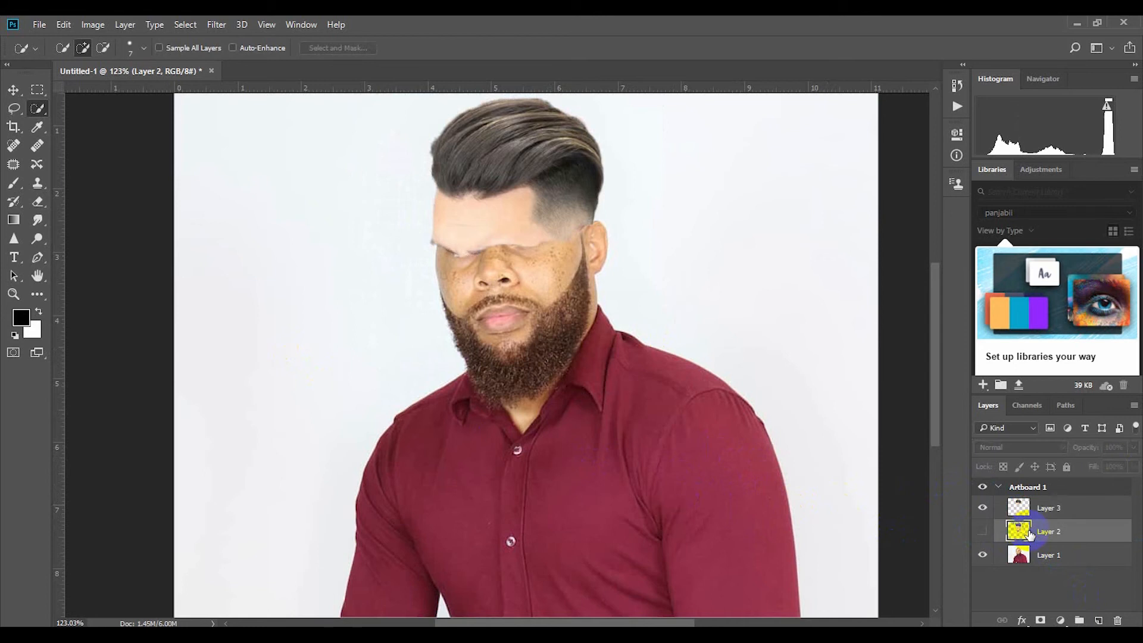
pyautogui.press('Delete')
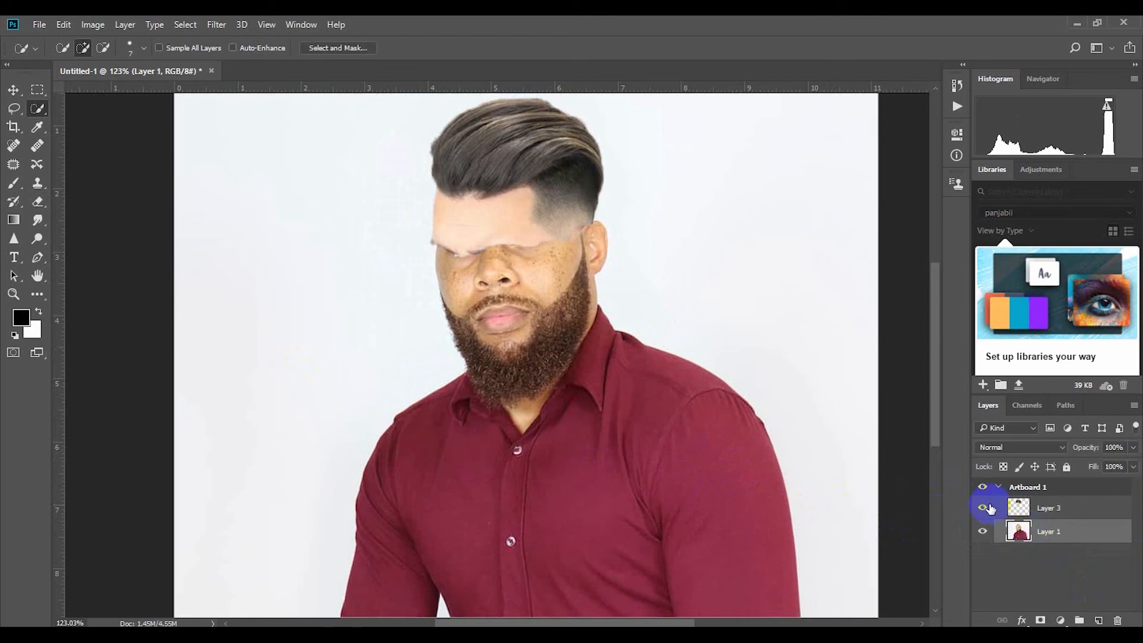
pyautogui.click(983, 508)
pyautogui.click(983, 508)
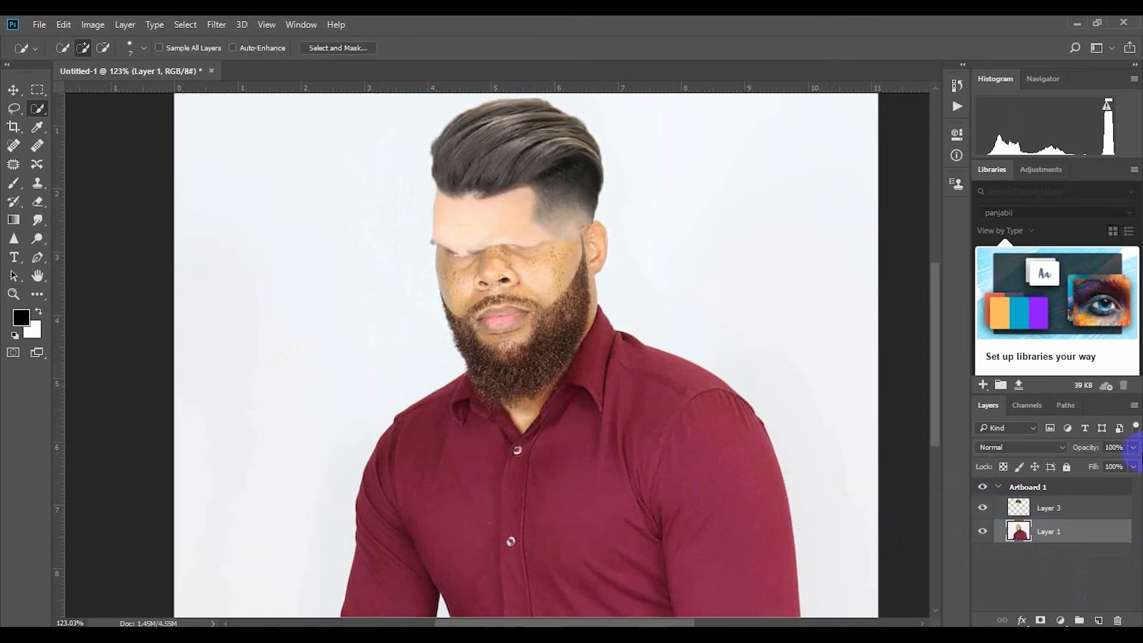
pyautogui.click(1132, 447)
pyautogui.click(1094, 465)
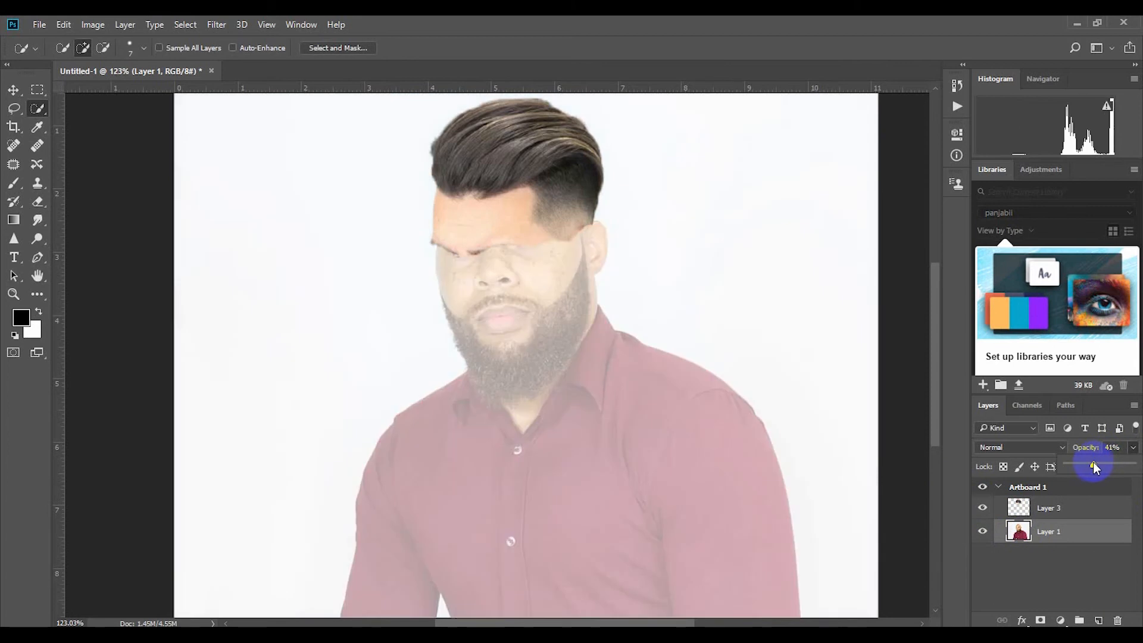
pyautogui.click(1022, 510)
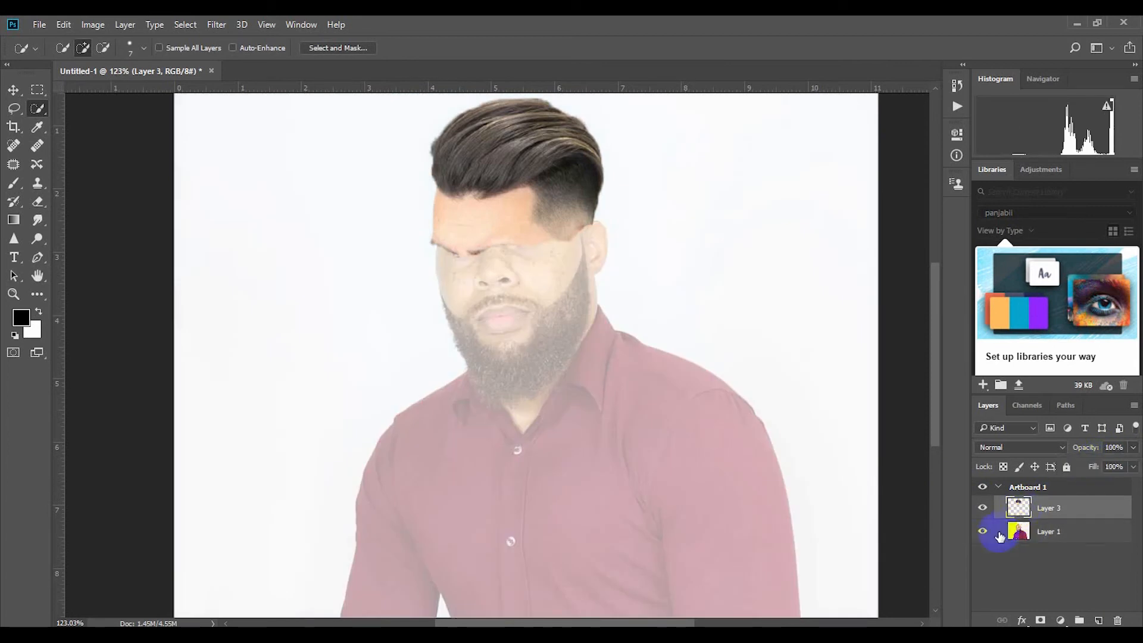
pyautogui.click(1024, 533)
pyautogui.click(1132, 449)
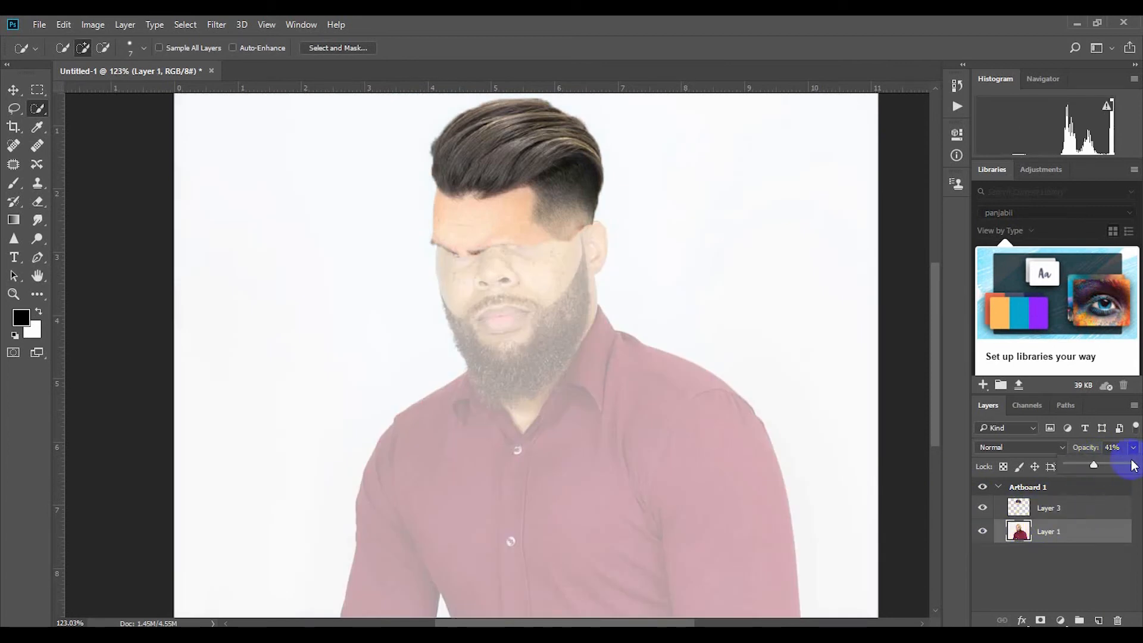
pyautogui.click(1132, 466)
# Step: Lower the opacity of the hair cutout on Layer 3 to 68%
pyautogui.click(1023, 508)
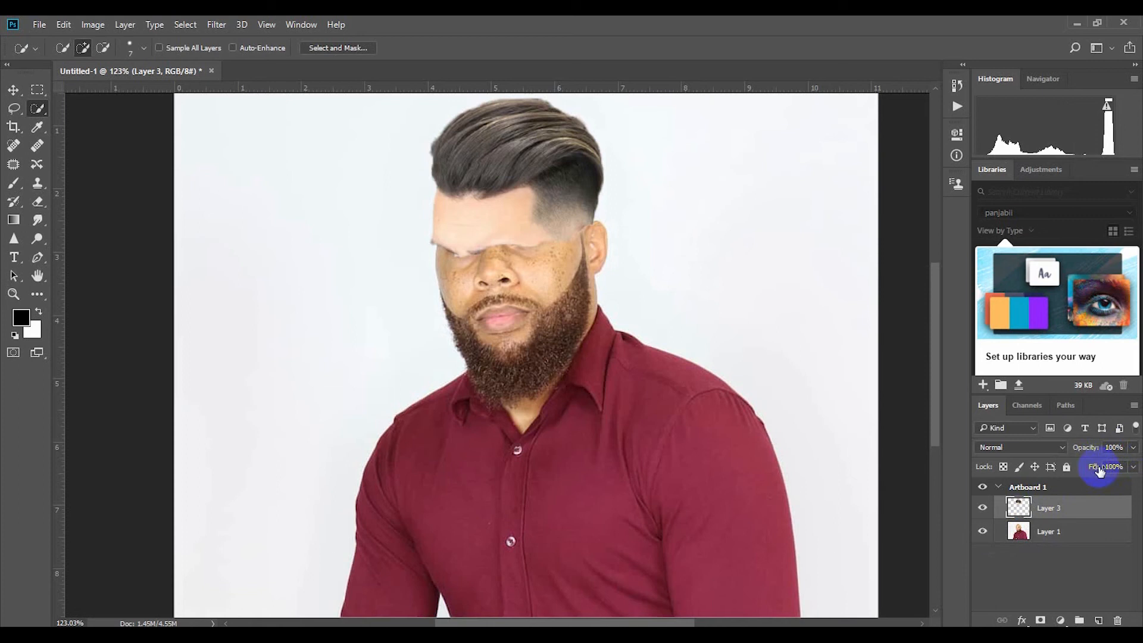
pyautogui.click(1133, 447)
pyautogui.click(1100, 465)
pyautogui.moveTo(1100, 467)
pyautogui.mouseDown()
pyautogui.moveTo(1075, 467)
pyautogui.moveTo(1111, 467)
pyautogui.mouseUp()
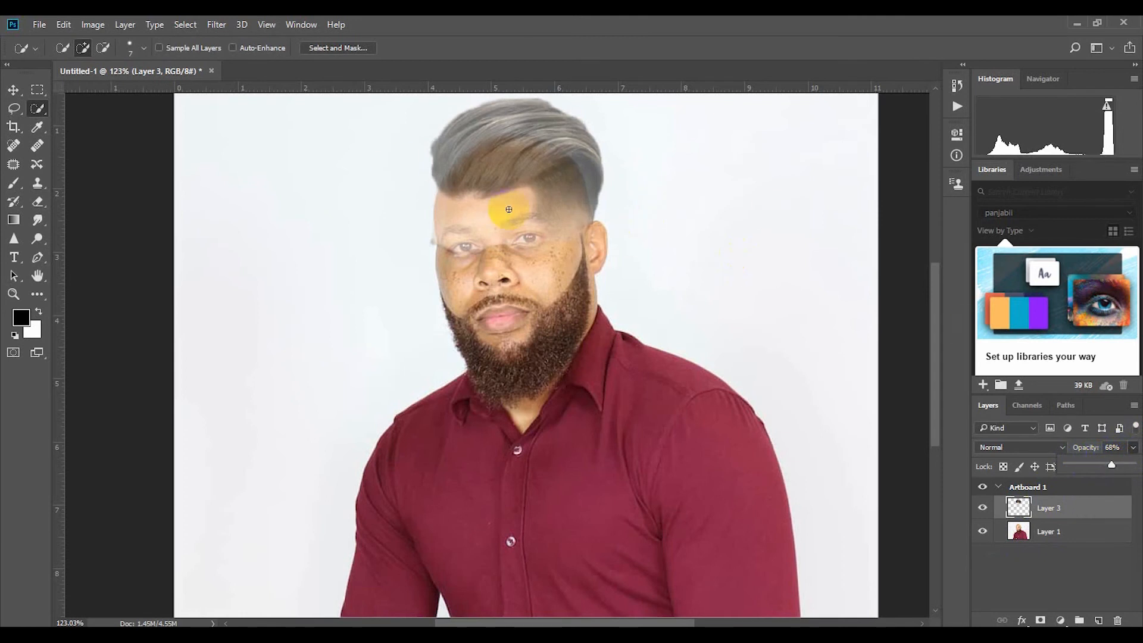
# Step: Rotate the hair cutout on Layer 3 by -2.28° with Free Transform to match the tilt of the head
pyautogui.scroll(3, 559, 205)
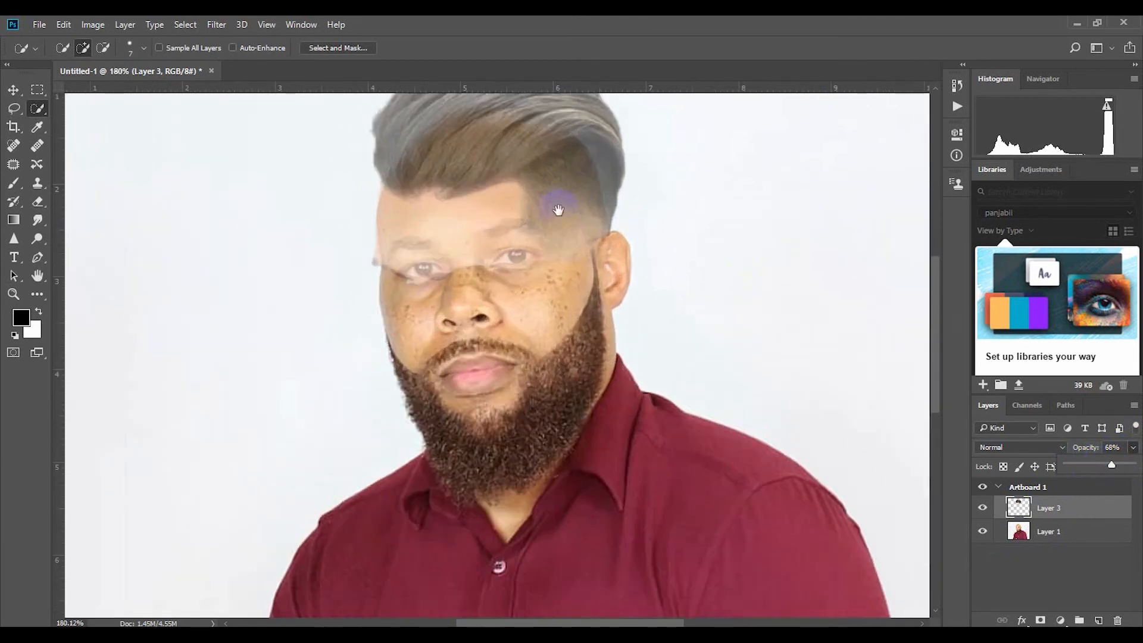
pyautogui.scroll(3, 557, 212)
pyautogui.scroll(-3, 556, 212)
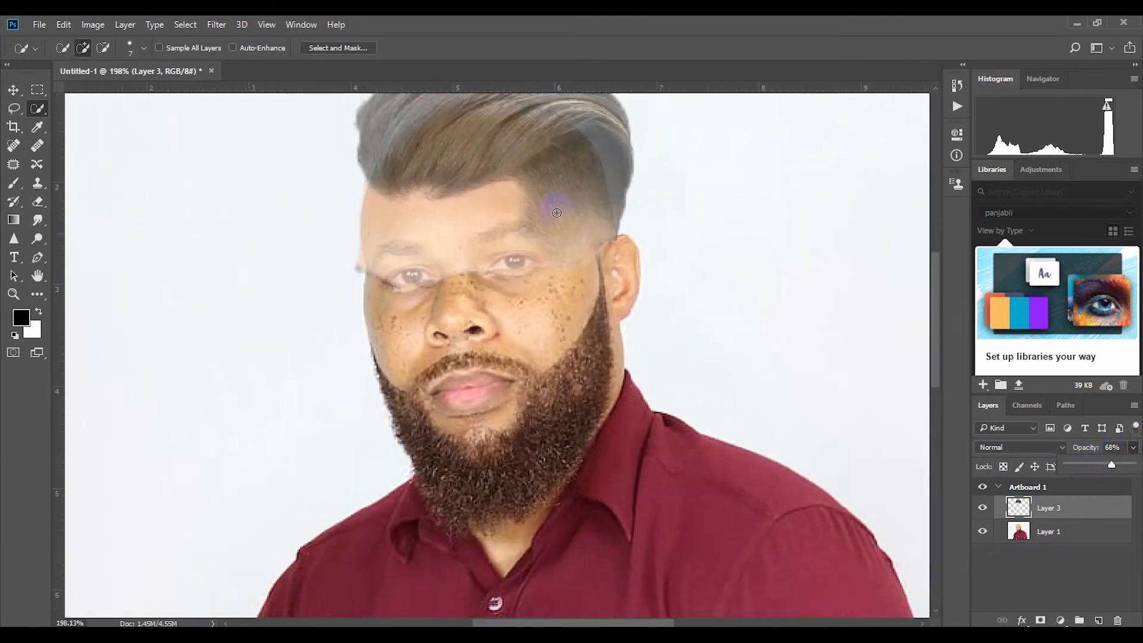
pyautogui.scroll(-4, 556, 213)
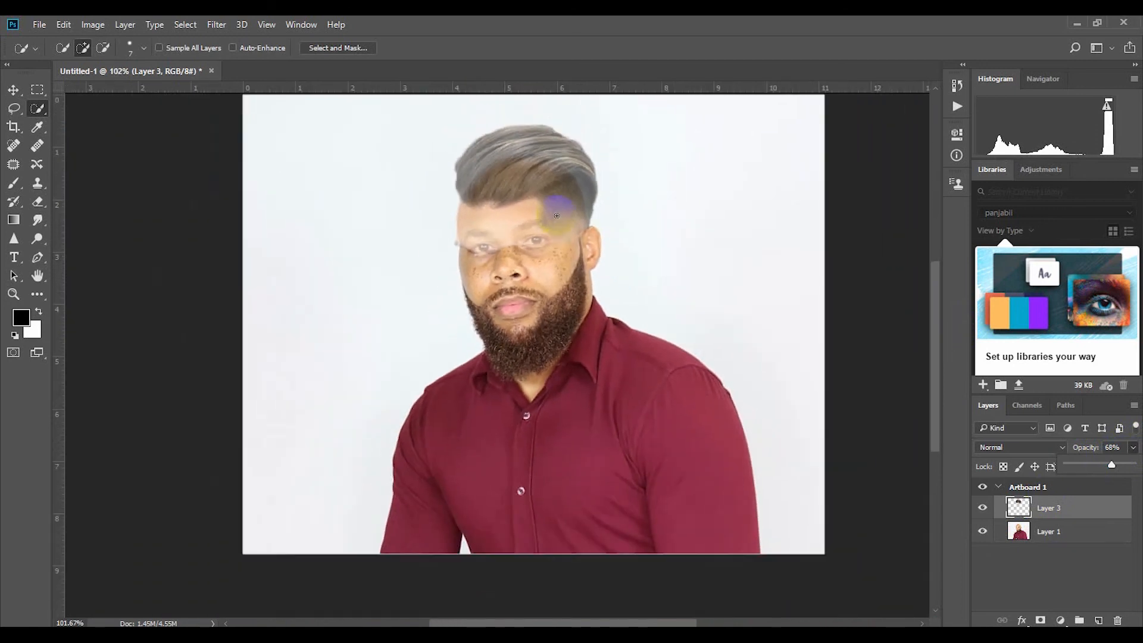
pyautogui.scroll(1, 557, 215)
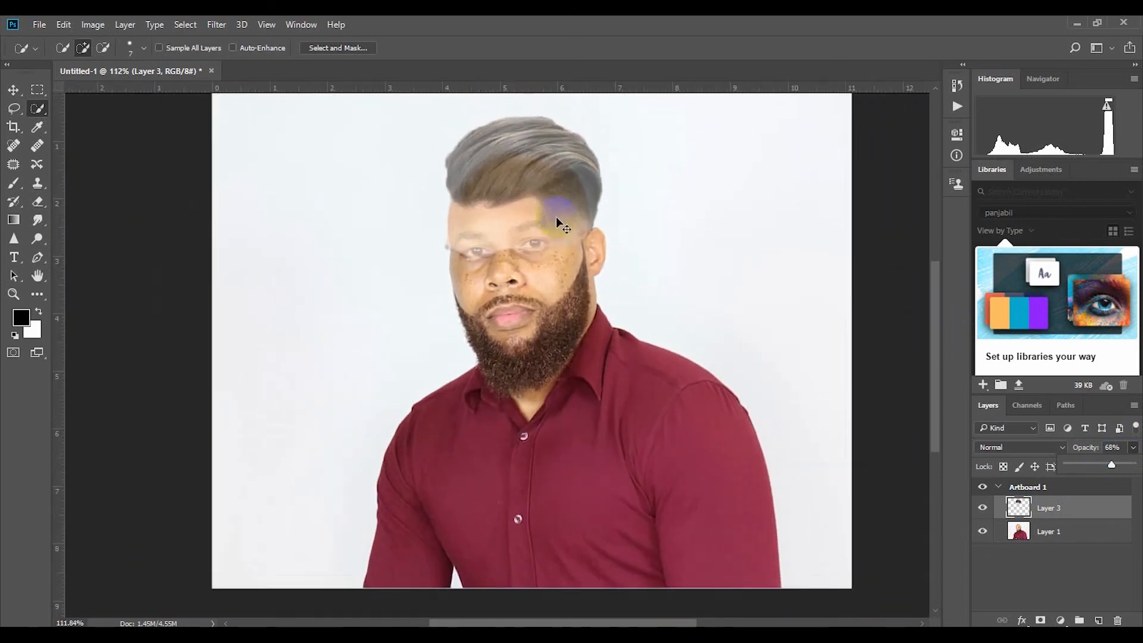
pyautogui.hotkey('ctrl', 't')
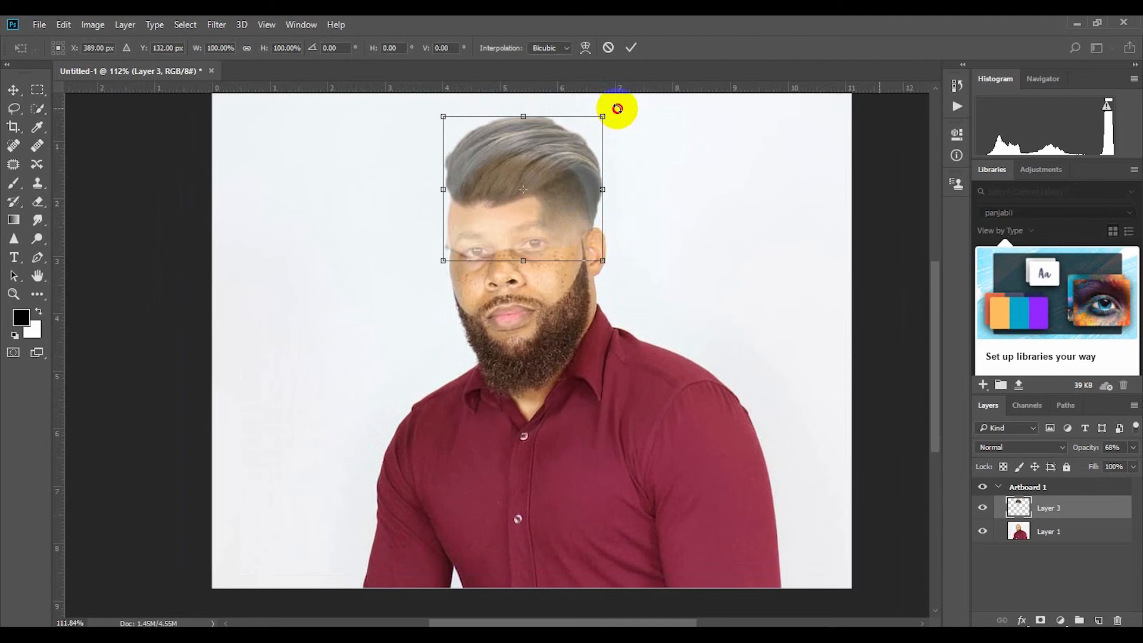
pyautogui.moveTo(617, 109); pyautogui.dragTo(611, 109)
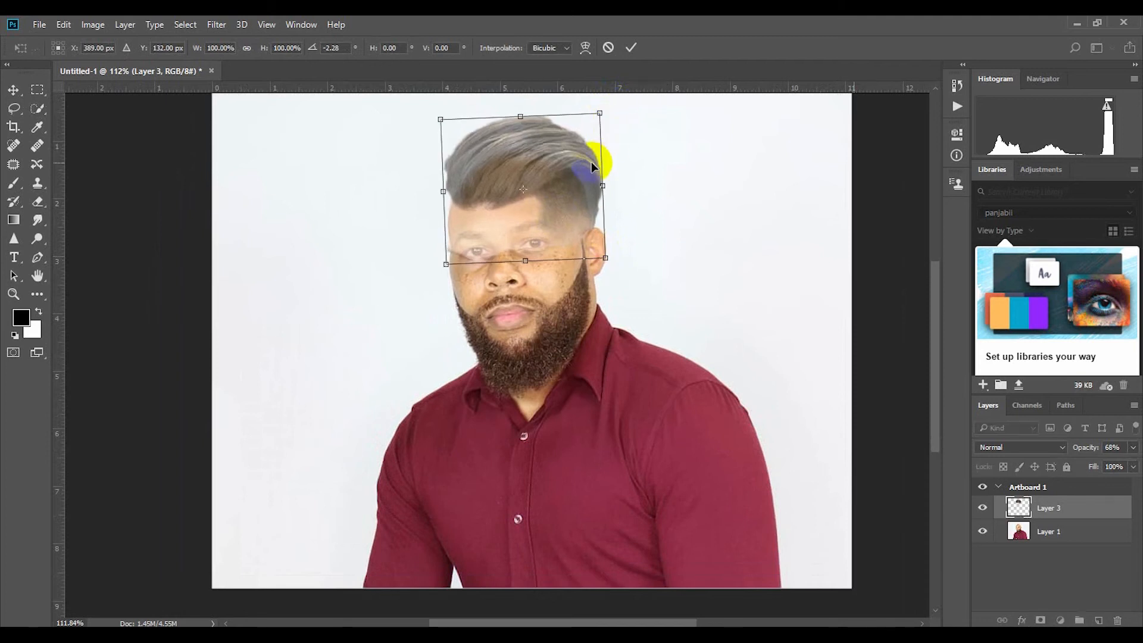
pyautogui.click(631, 49)
pyautogui.press('w')
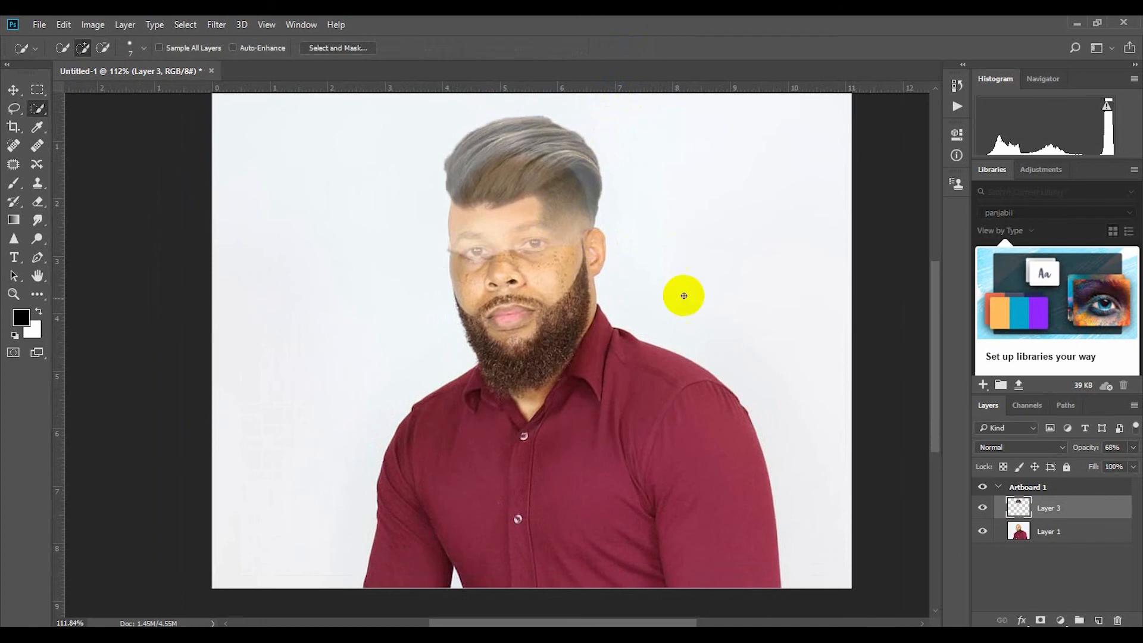
# Step: Raise Layer 3's opacity to 78%
pyautogui.scroll(1, 684, 297)
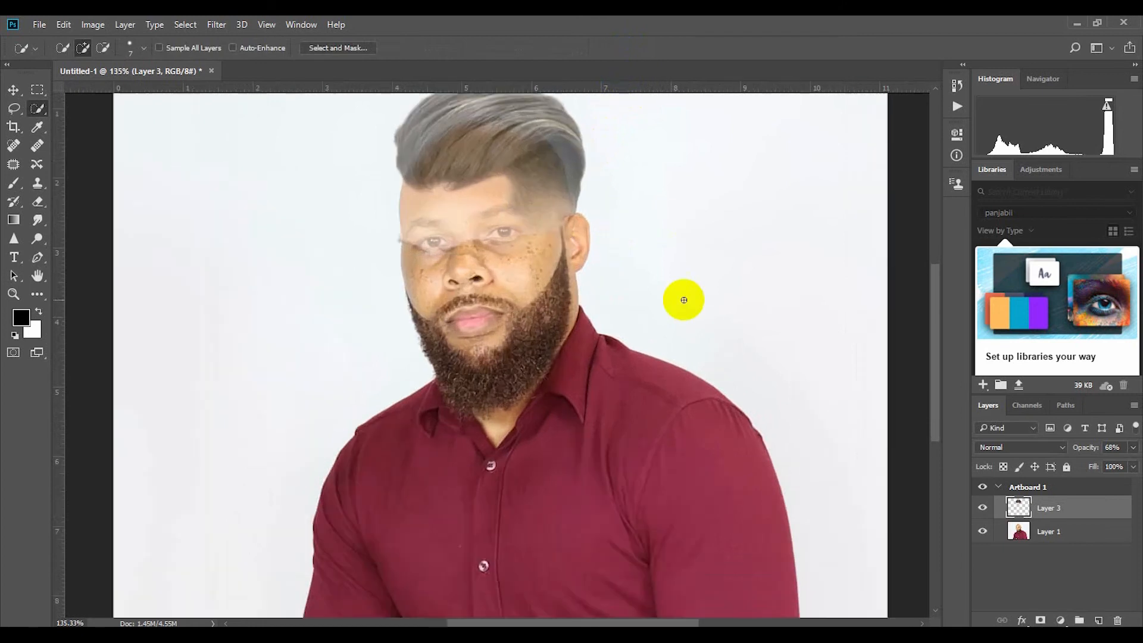
pyautogui.click(1131, 449)
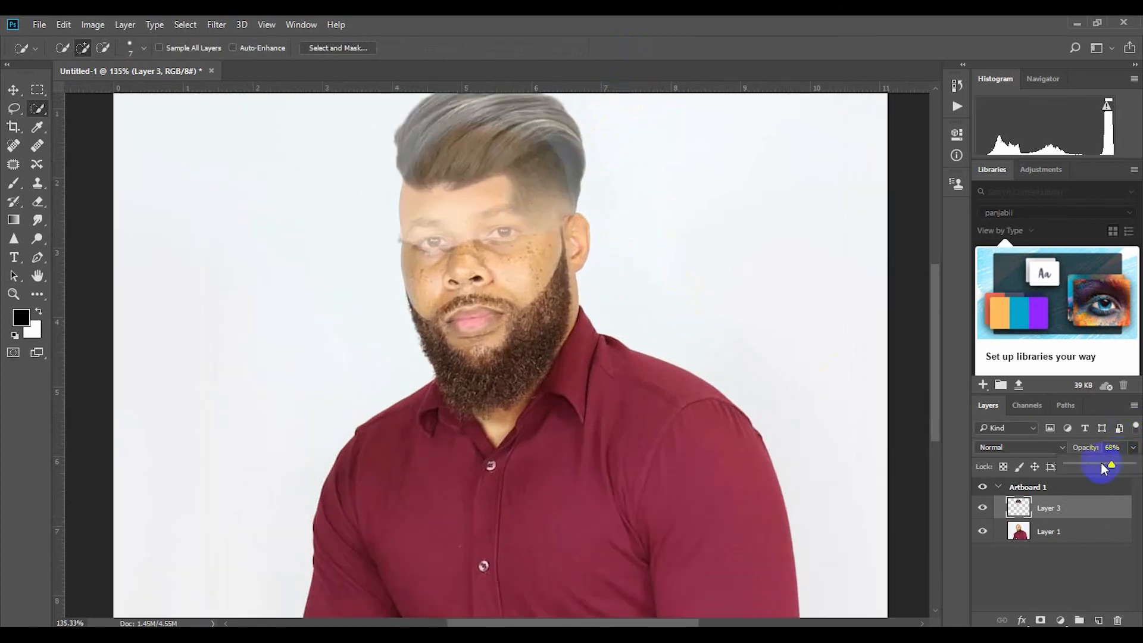
pyautogui.moveTo(1116, 464); pyautogui.dragTo(1122, 463)
# Step: Erase the pasted forehead covering the man's eyes and brow on Layer 3, using the Eraser tool at size 40
pyautogui.scroll(2, 327, 280)
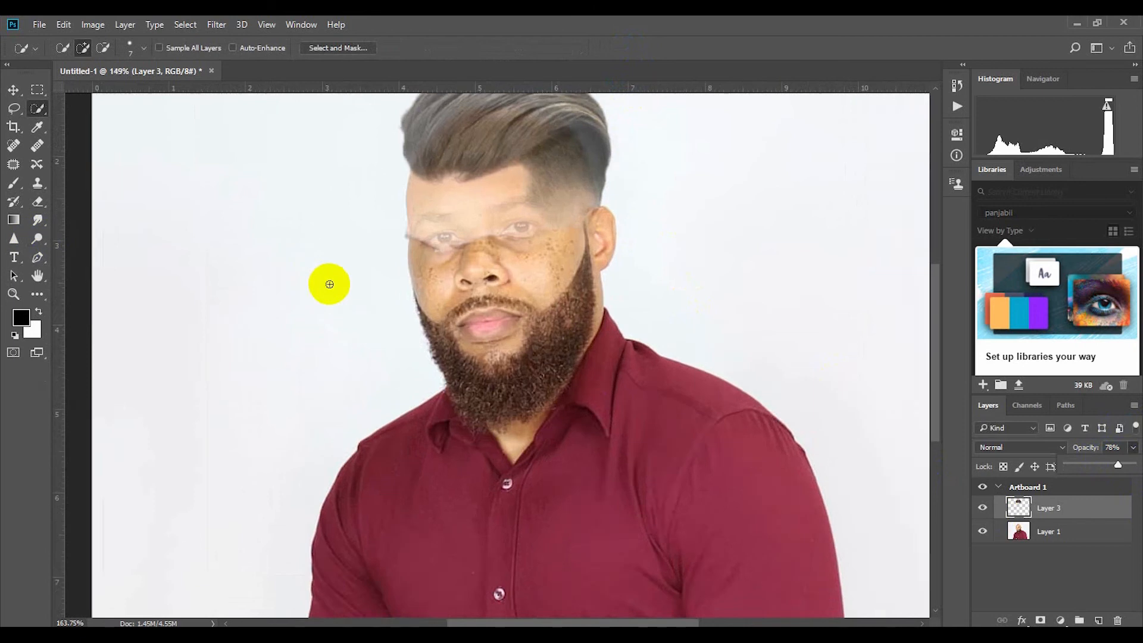
pyautogui.scroll(-3, 133, 284)
pyautogui.scroll(3, 283, 303)
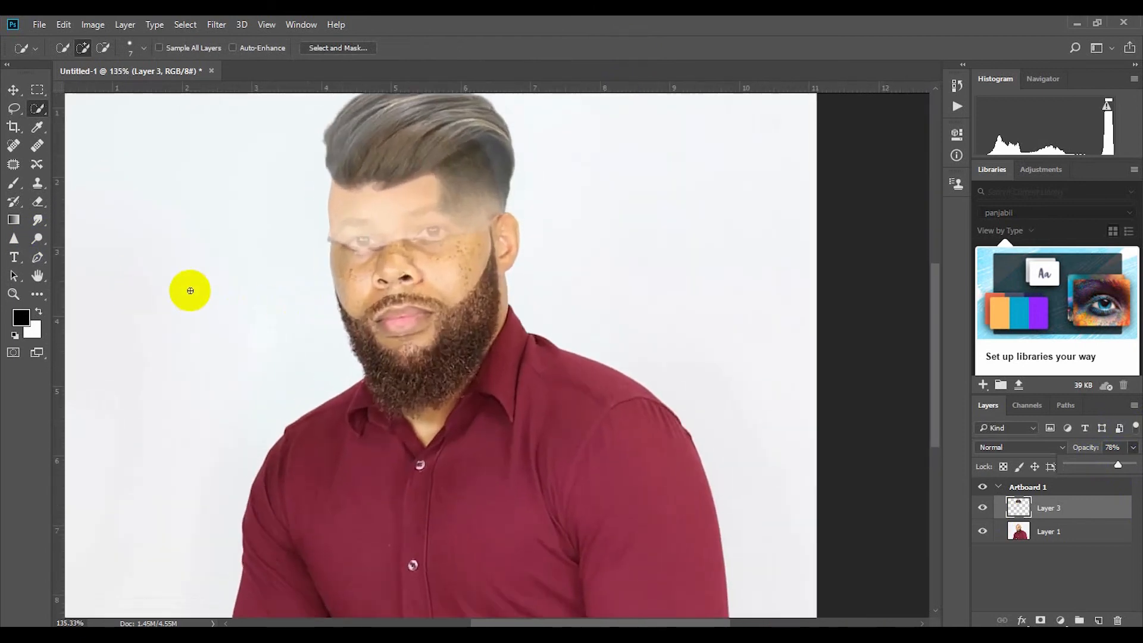
pyautogui.scroll(-2, 191, 283)
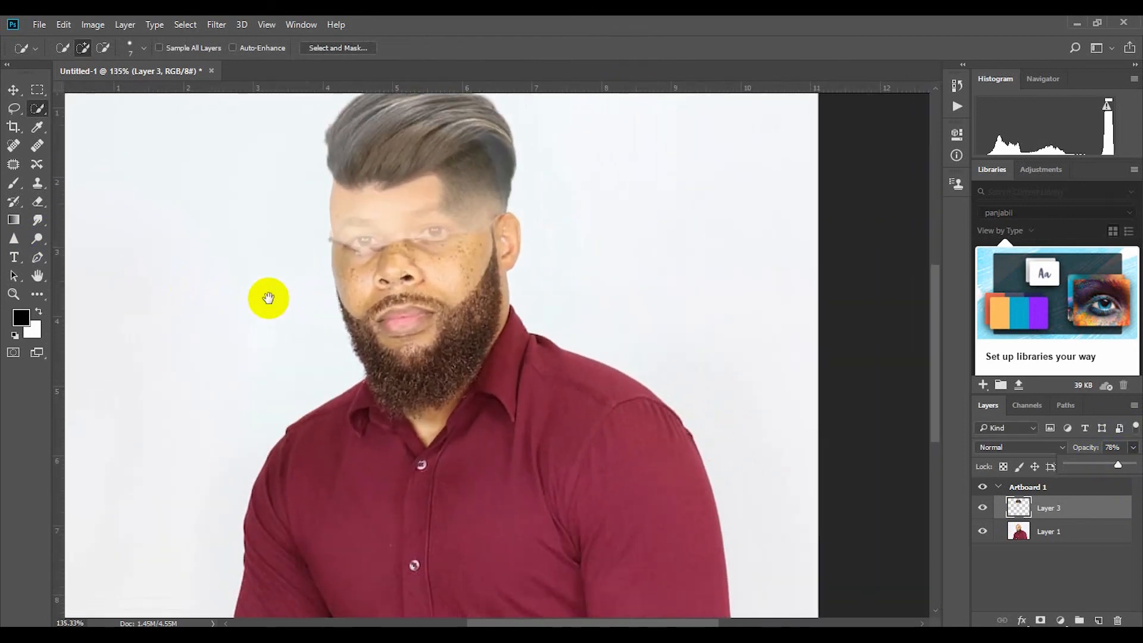
pyautogui.moveTo(269, 297); pyautogui.dragTo(340, 375)
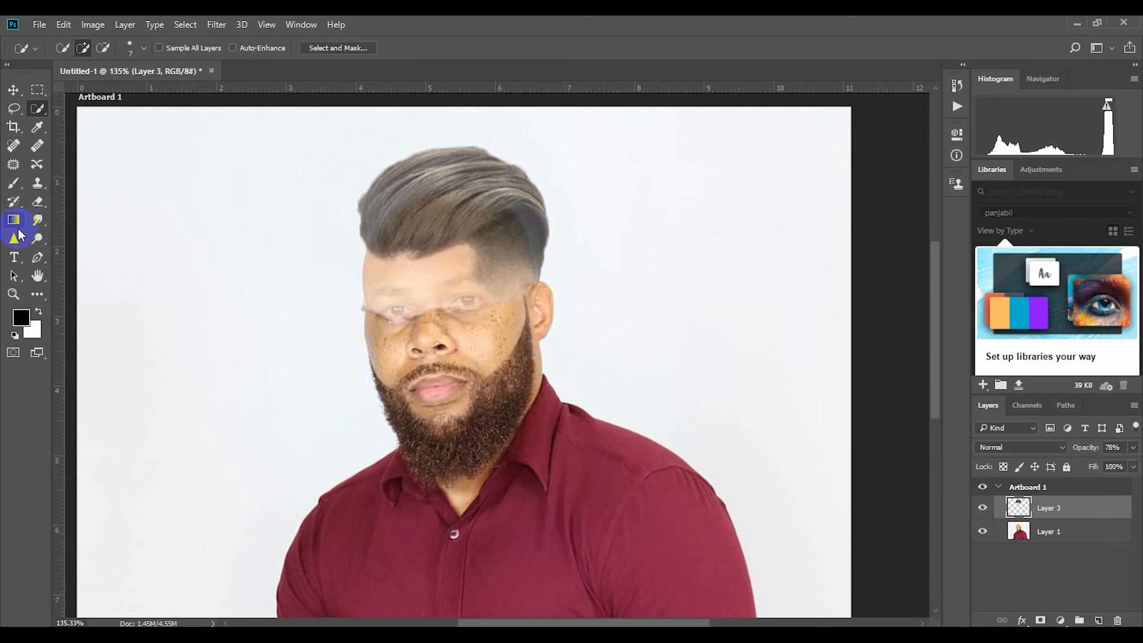
pyautogui.click(37, 200)
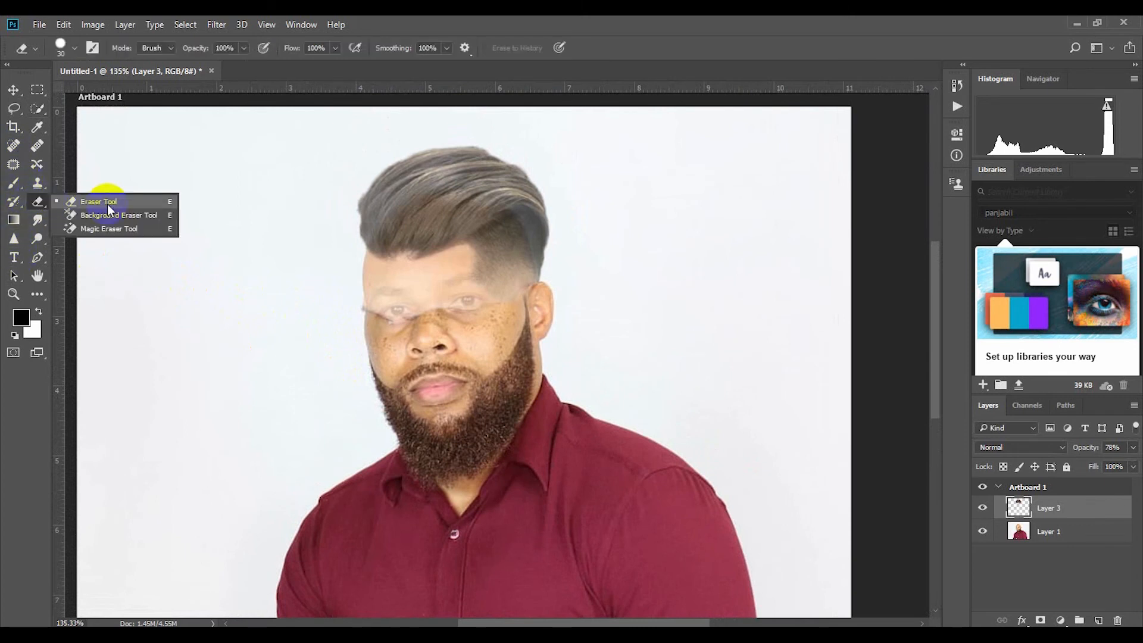
pyautogui.click(107, 205)
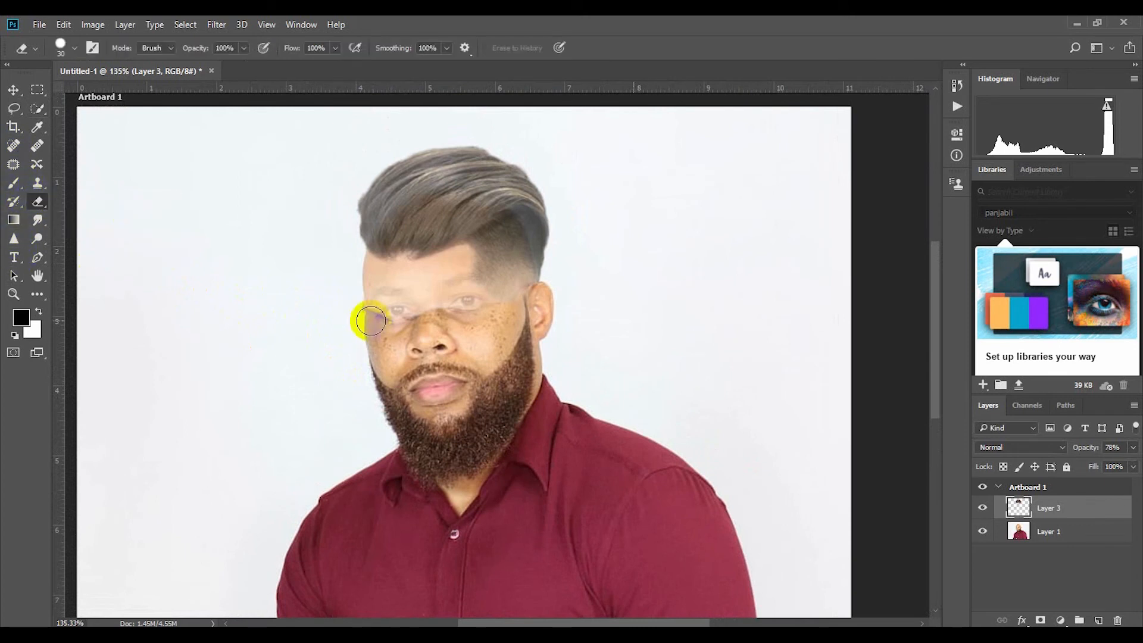
pyautogui.press(']')
pyautogui.moveTo(370, 321)
pyautogui.mouseDown()
pyautogui.moveTo(362, 279)
pyautogui.moveTo(374, 304)
pyautogui.moveTo(412, 327)
pyautogui.moveTo(380, 300)
pyautogui.moveTo(441, 319)
pyautogui.moveTo(406, 284)
pyautogui.moveTo(439, 292)
pyautogui.moveTo(425, 285)
pyautogui.moveTo(456, 282)
pyautogui.moveTo(360, 277)
pyautogui.moveTo(435, 301)
pyautogui.moveTo(470, 292)
pyautogui.moveTo(501, 319)
pyautogui.moveTo(469, 287)
pyautogui.moveTo(507, 288)
pyautogui.moveTo(473, 276)
pyautogui.moveTo(486, 274)
pyautogui.moveTo(523, 290)
pyautogui.moveTo(531, 317)
pyautogui.moveTo(515, 282)
pyautogui.mouseUp()
# Step: Erase the leftover pasted skin below the hairline and around the temple beside the ear
pyautogui.scroll(1, 361, 282)
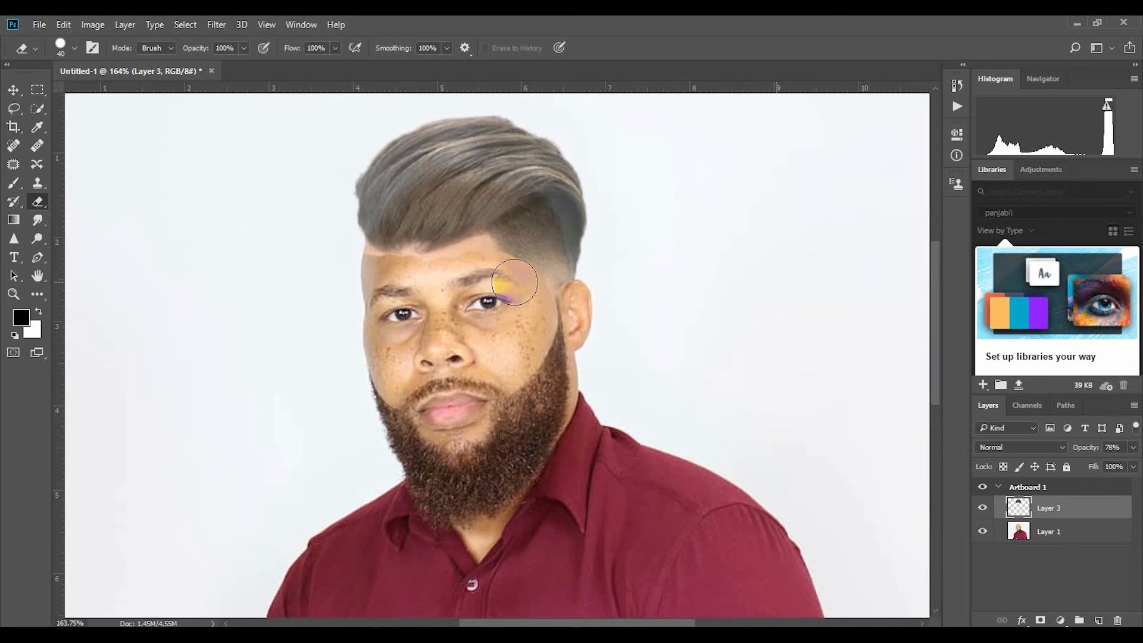
pyautogui.scroll(2, 507, 280)
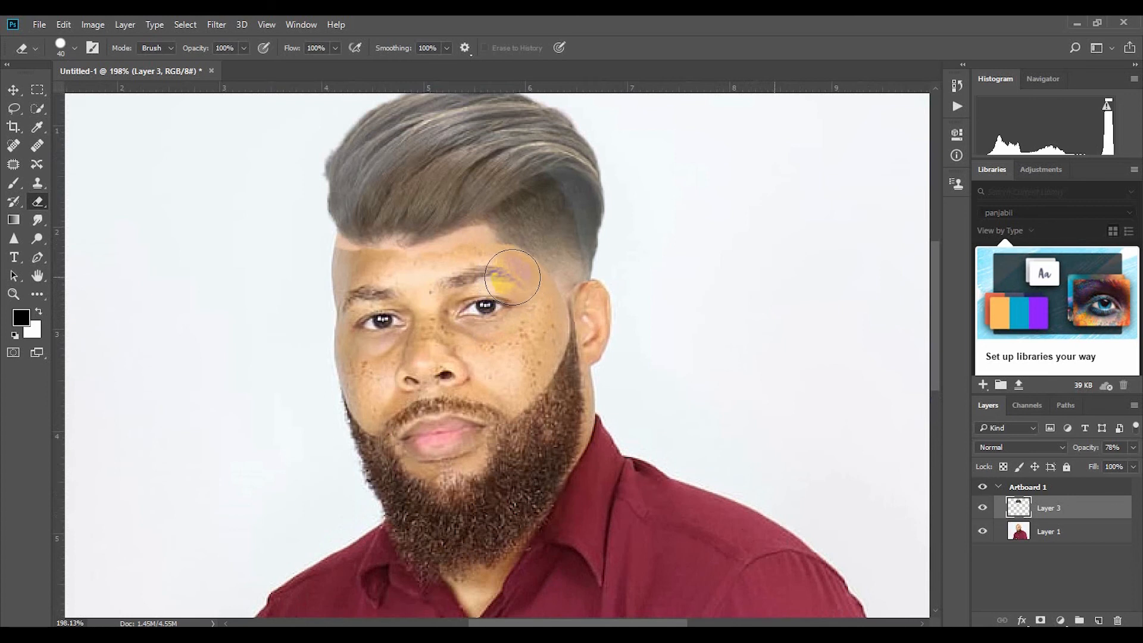
pyautogui.moveTo(517, 280); pyautogui.dragTo(535, 309)
pyautogui.scroll(2, 540, 320)
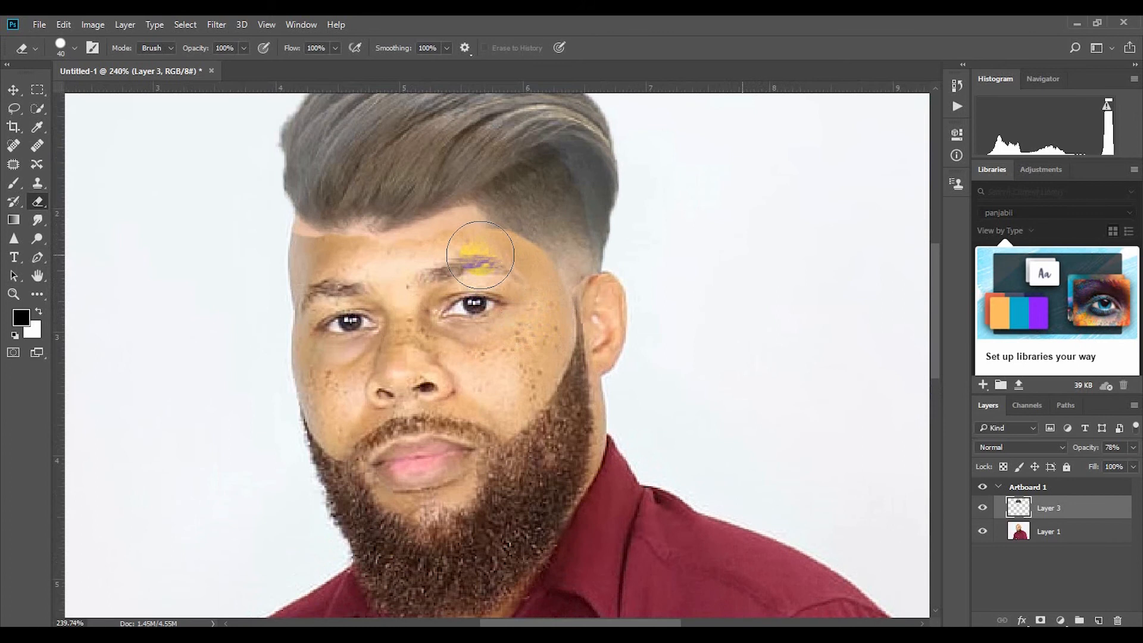
pyautogui.moveTo(508, 266); pyautogui.dragTo(543, 321)
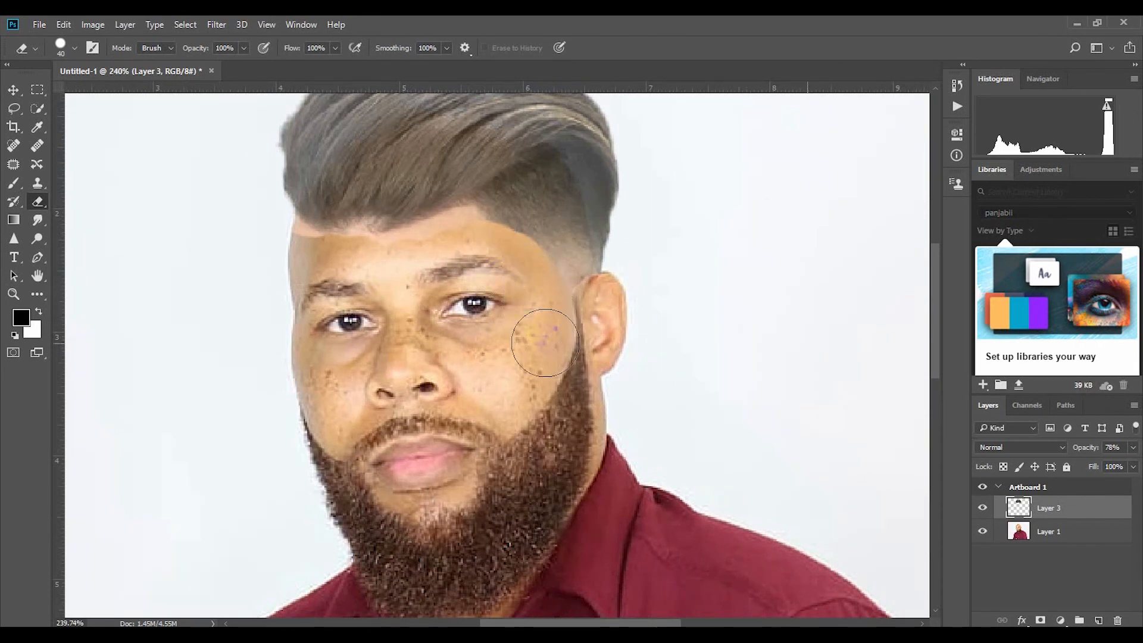
# Step: Soften the skin edge under the hairline and at the temple with the Eraser at size 20, 47% opacity and 60% flow
pyautogui.scroll(1, 431, 269)
pyautogui.scroll(-3, 429, 272)
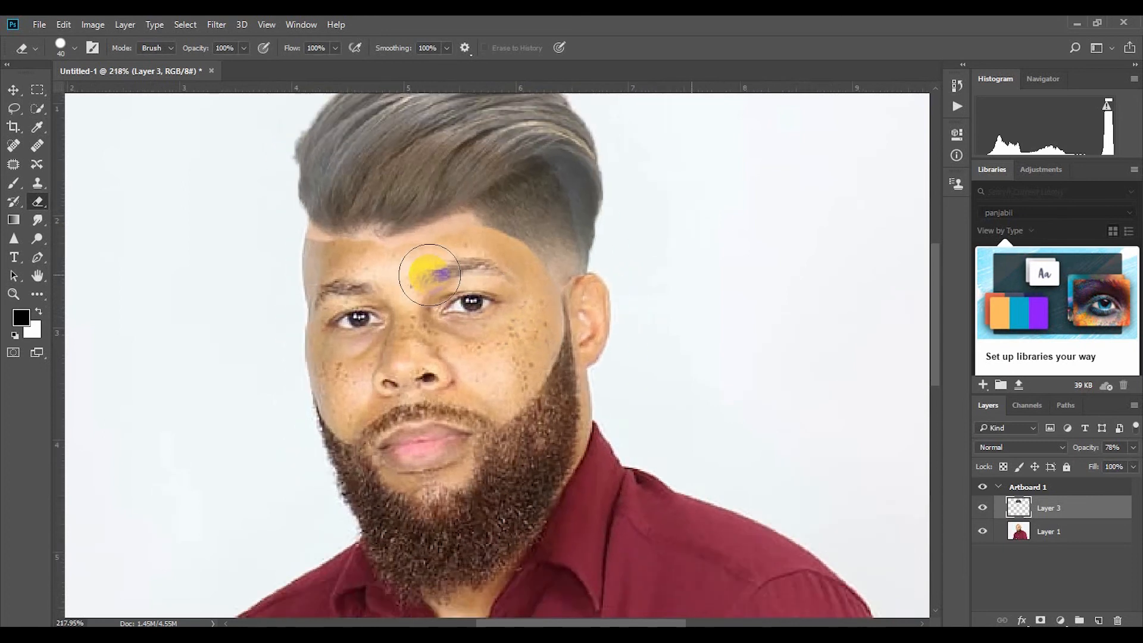
pyautogui.scroll(4, 426, 272)
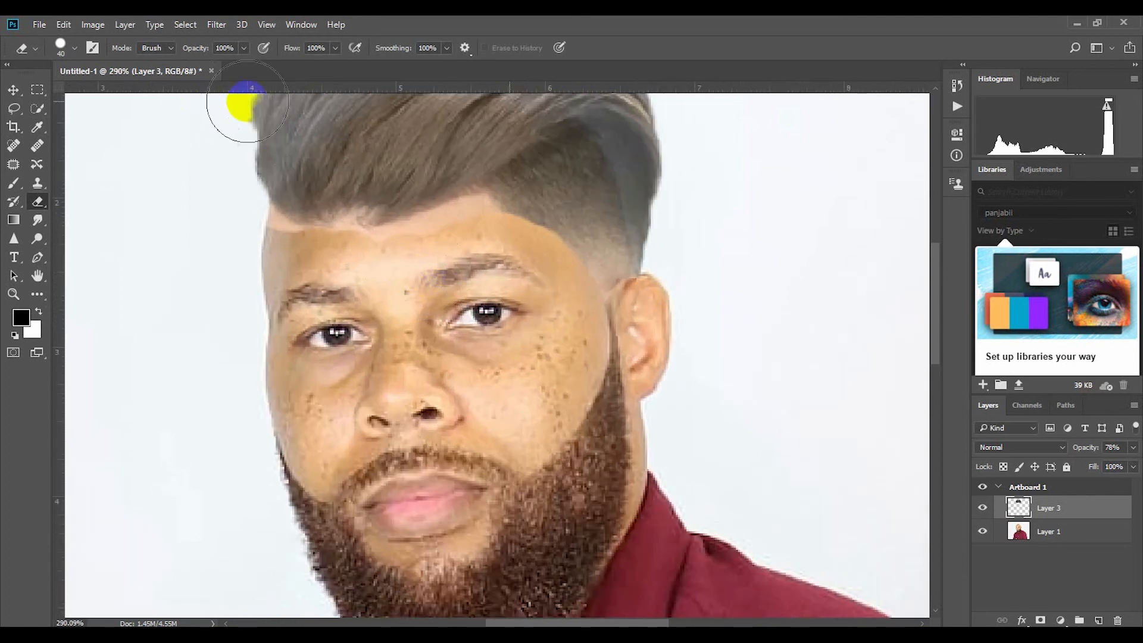
pyautogui.click(336, 48)
pyautogui.click(242, 49)
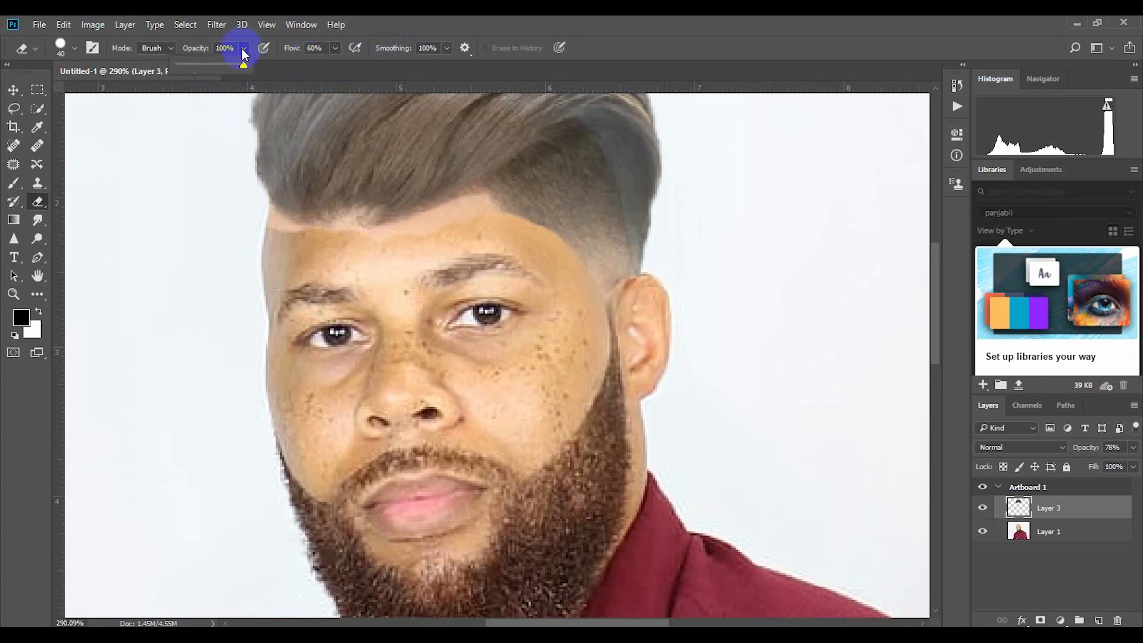
pyautogui.click(209, 63)
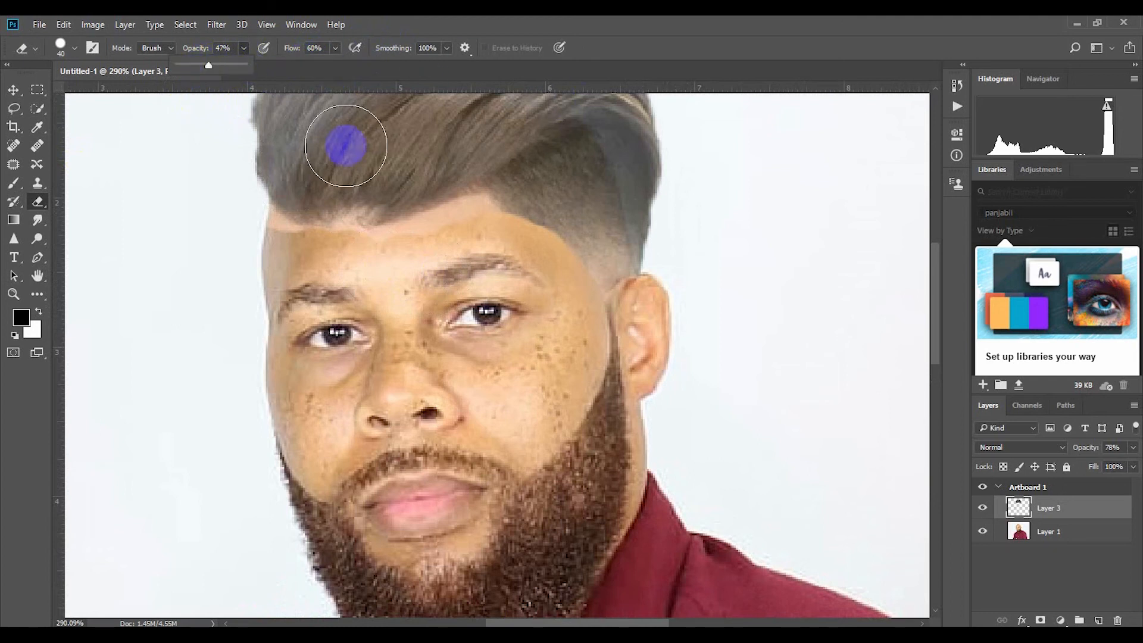
pyautogui.scroll(2, 382, 236)
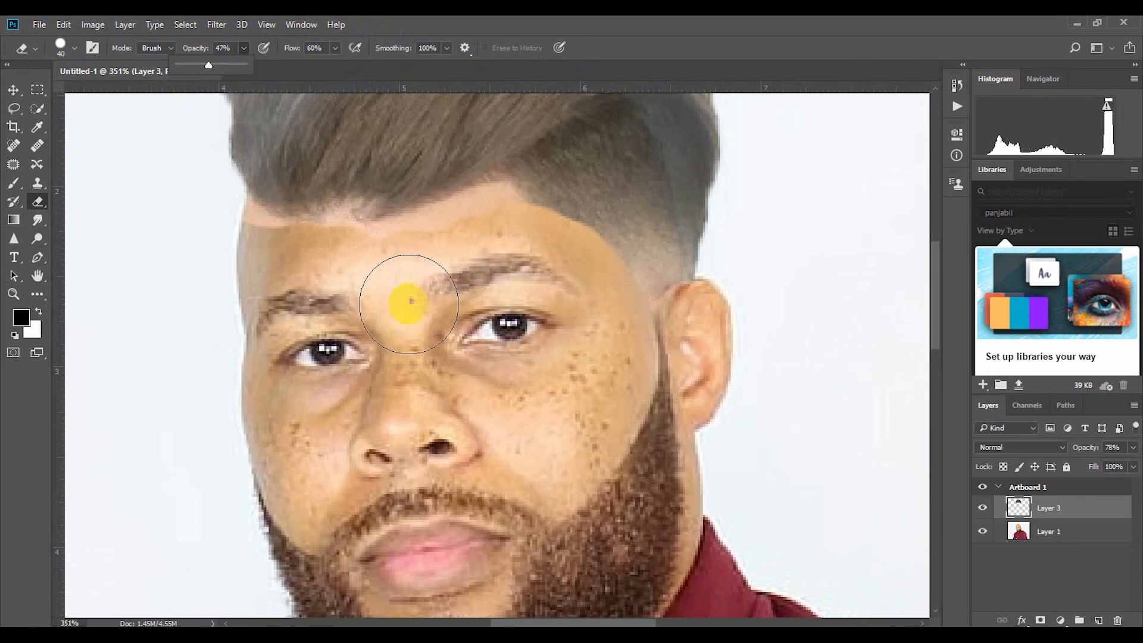
pyautogui.press('[')
pyautogui.press('[')
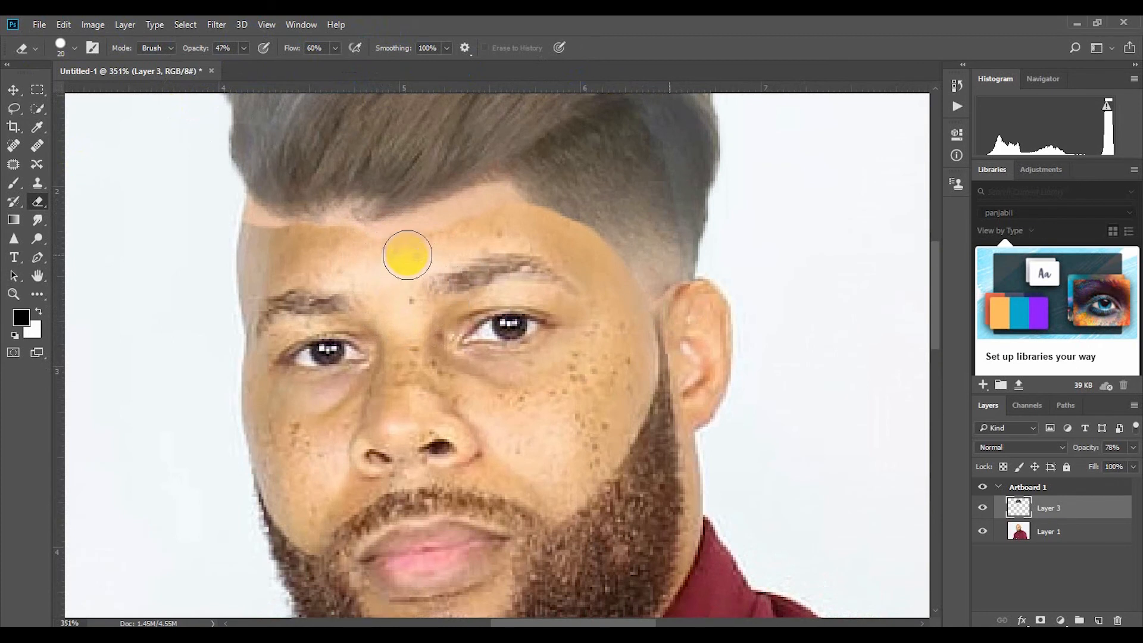
pyautogui.moveTo(406, 248)
pyautogui.mouseDown()
pyautogui.moveTo(502, 222)
pyautogui.moveTo(462, 224)
pyautogui.mouseUp()
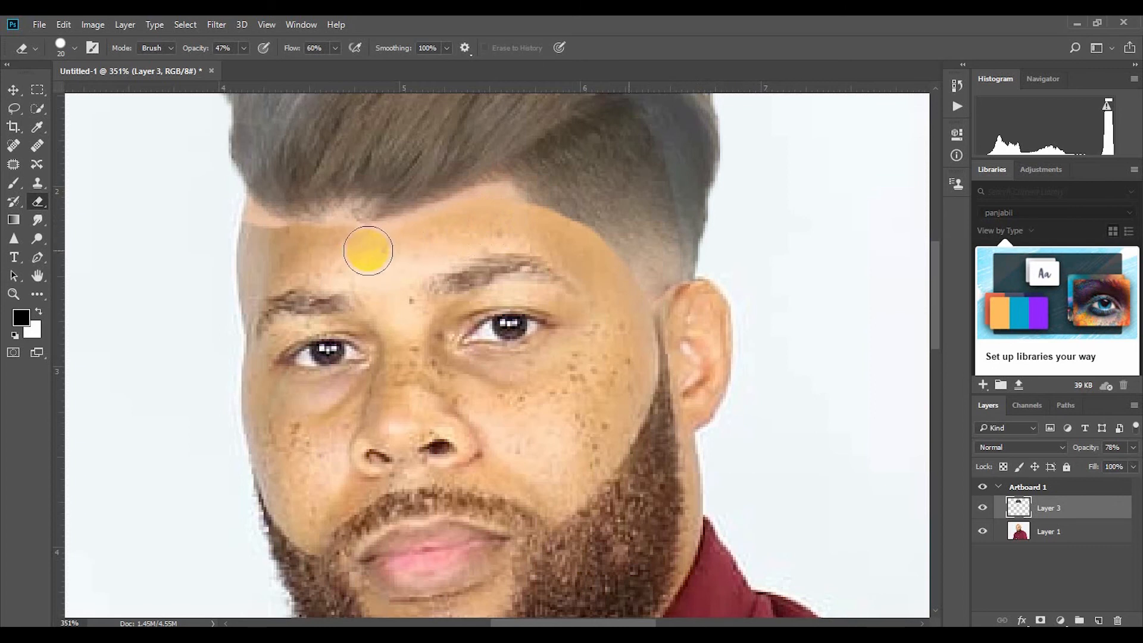
pyautogui.moveTo(369, 254)
pyautogui.mouseDown()
pyautogui.moveTo(500, 220)
pyautogui.moveTo(592, 278)
pyautogui.mouseUp()
# Step: Compare the portrait with and without Layer 3, and set the layer's opacity to 100%
pyautogui.hotkey('ctrl', '0')
pyautogui.click(983, 509)
pyautogui.click(984, 509)
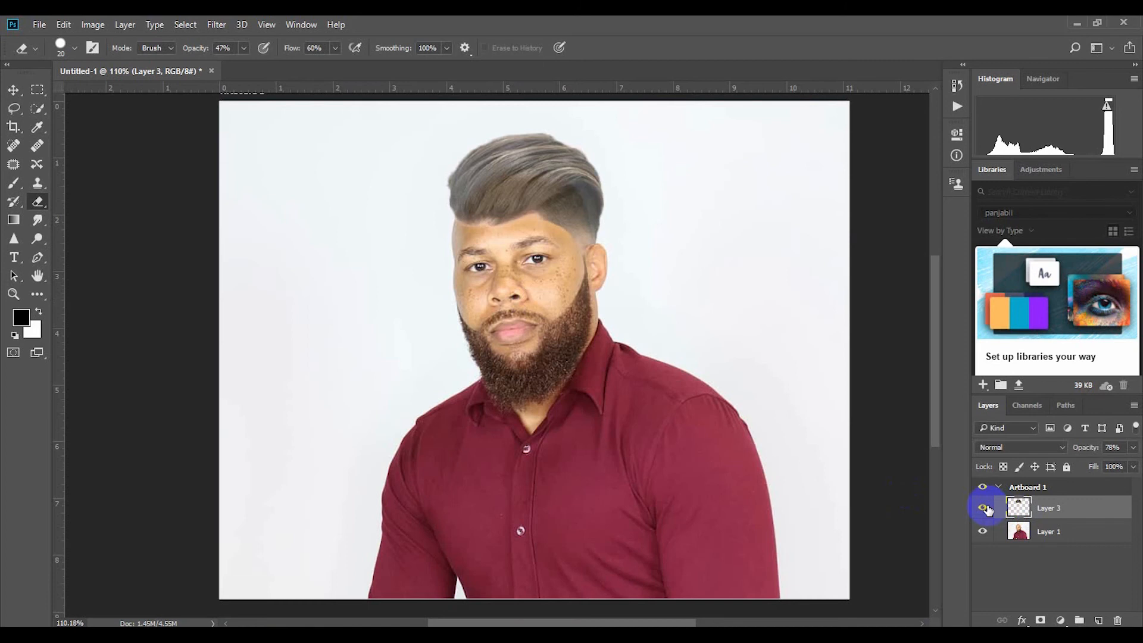
pyautogui.click(1133, 448)
pyautogui.moveTo(1126, 466); pyautogui.dragTo(1137, 465)
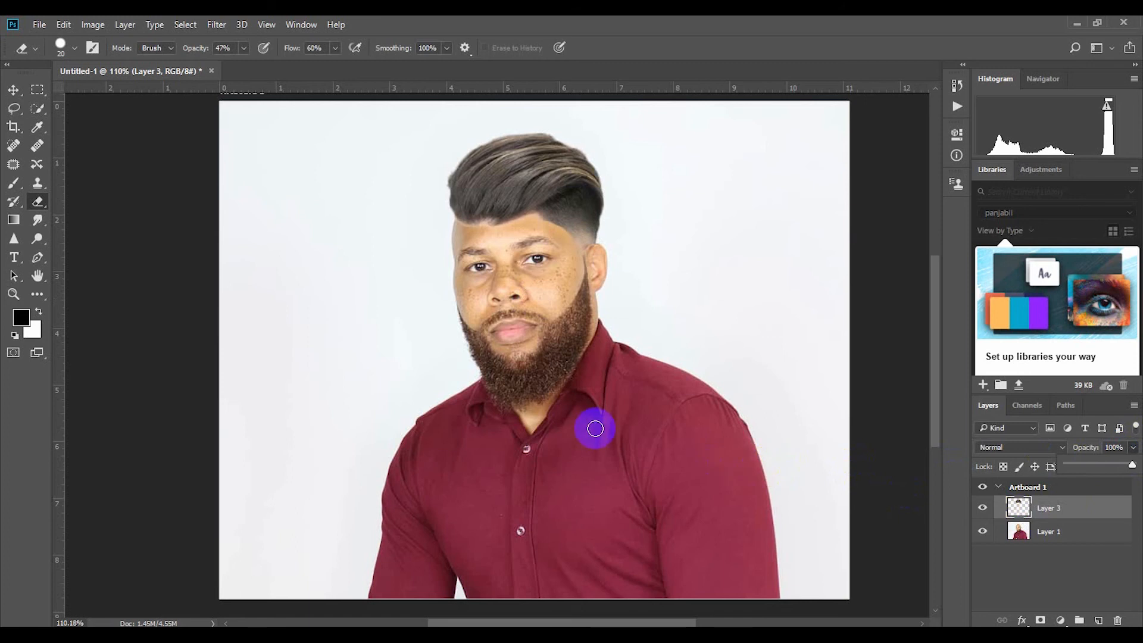
# Step: Nudge the hair cutout slightly into place on the head with the Move tool, and set Layer 3's opacity to 100%
pyautogui.scroll(1, 548, 237)
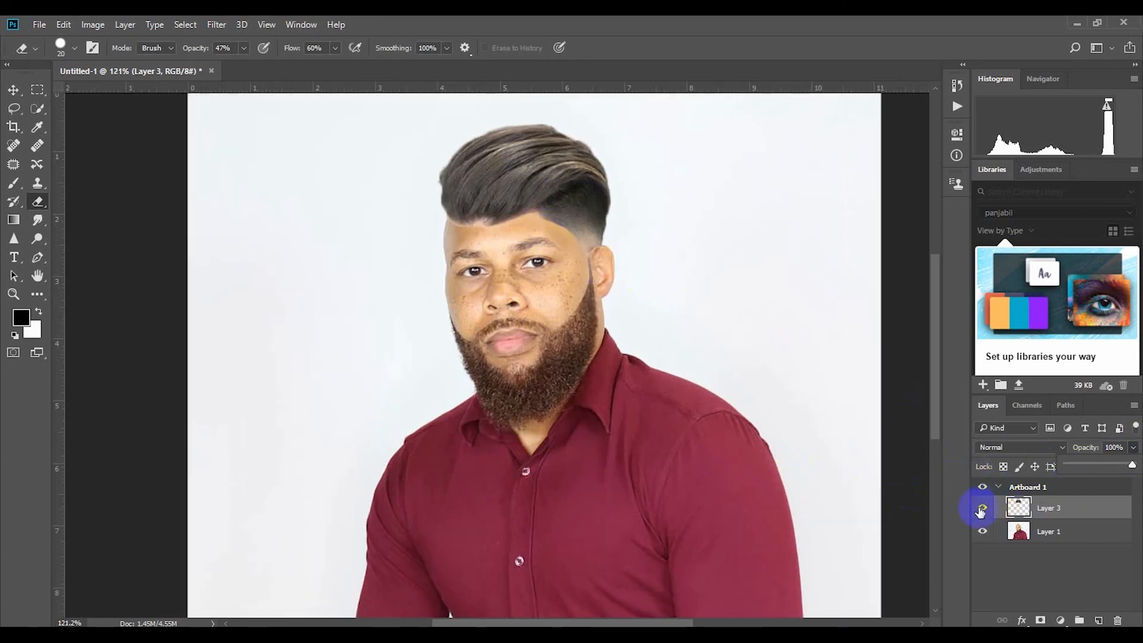
pyautogui.scroll(2, 562, 167)
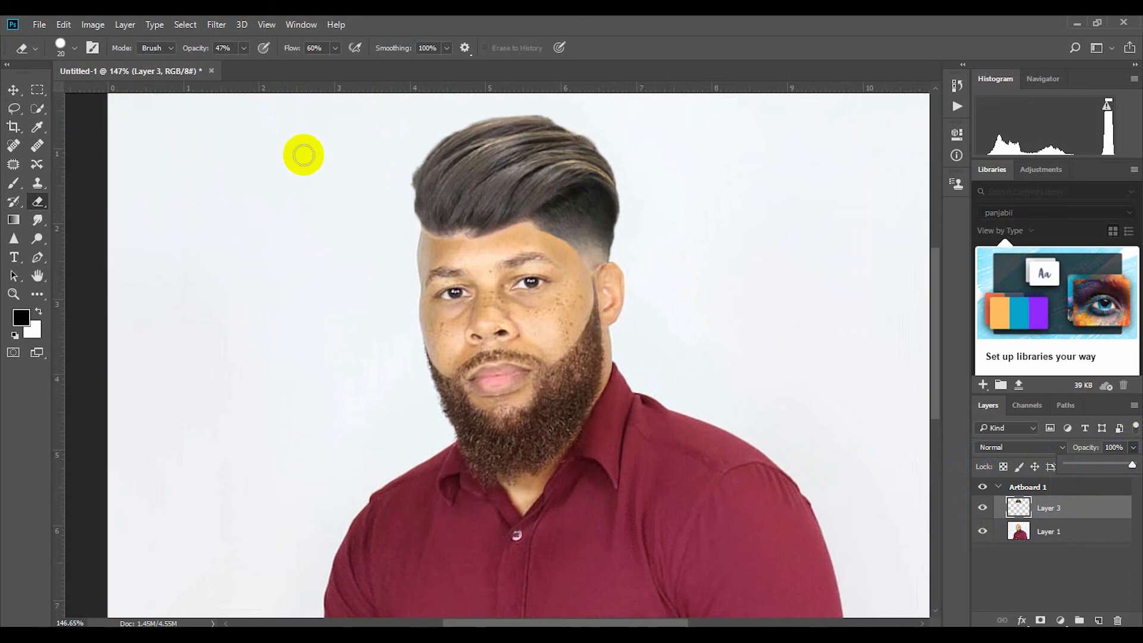
pyautogui.click(13, 90)
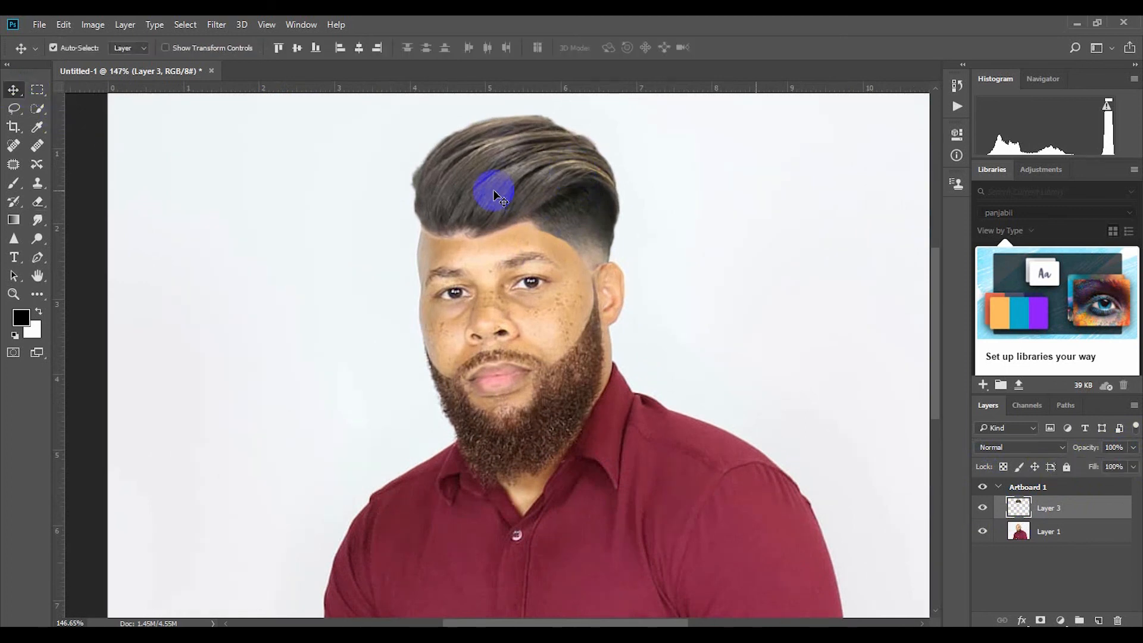
pyautogui.scroll(2, 494, 193)
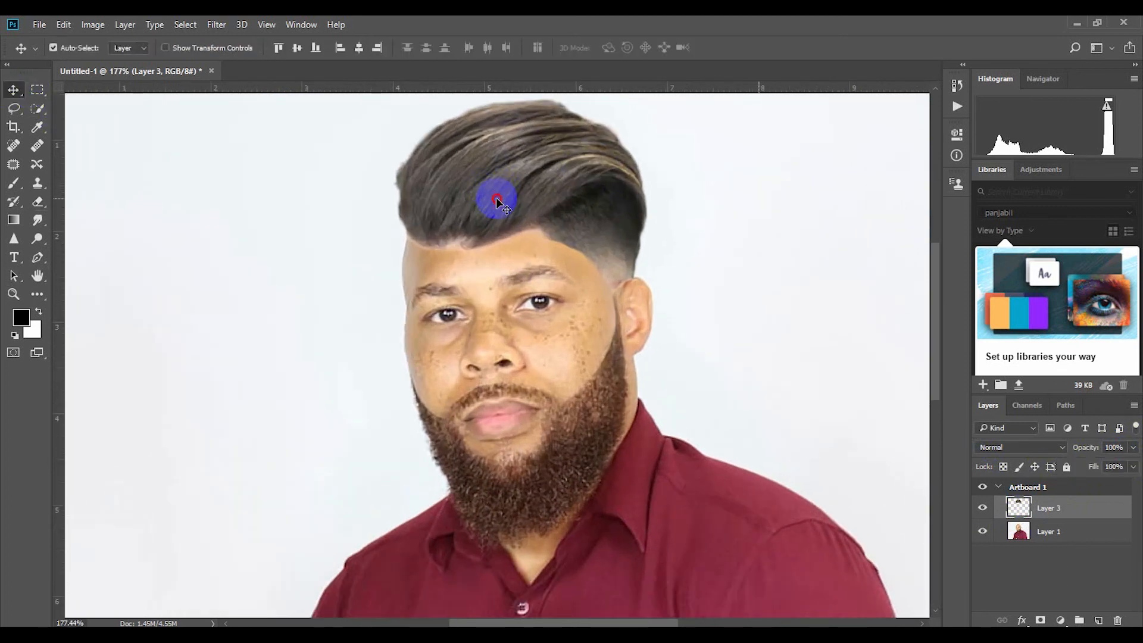
pyautogui.moveTo(497, 200); pyautogui.dragTo(495, 195)
pyautogui.scroll(2, 500, 202)
pyautogui.moveTo(1108, 467); pyautogui.dragTo(1134, 467)
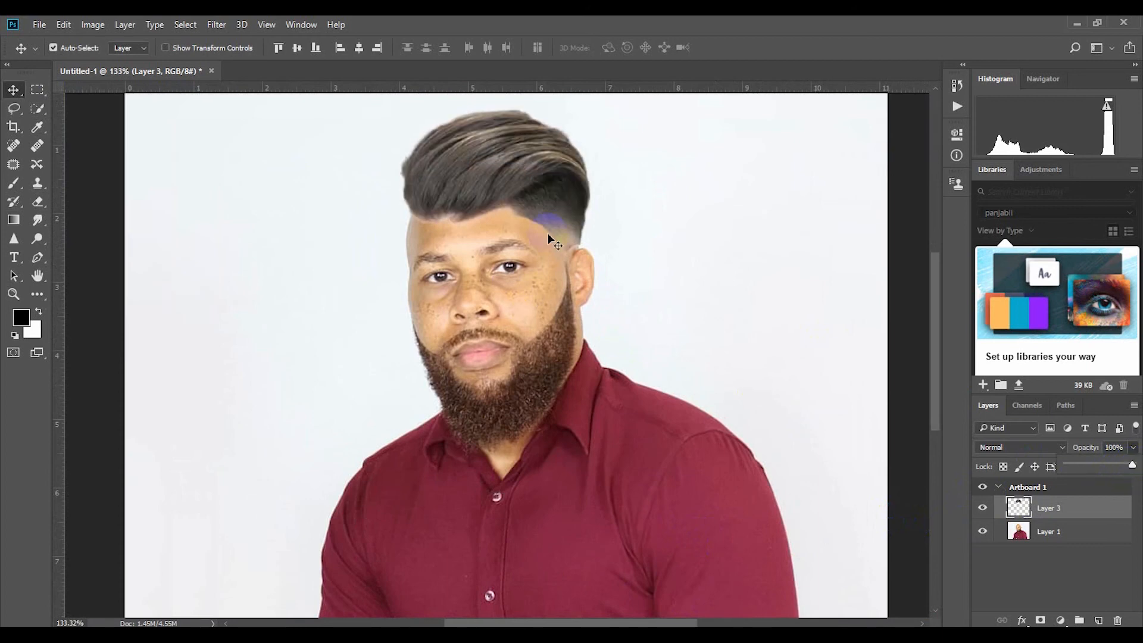
# Step: Move the hair cutout on Layer 3 slightly lower on the man's head
pyautogui.moveTo(551, 209); pyautogui.dragTo(552, 216)
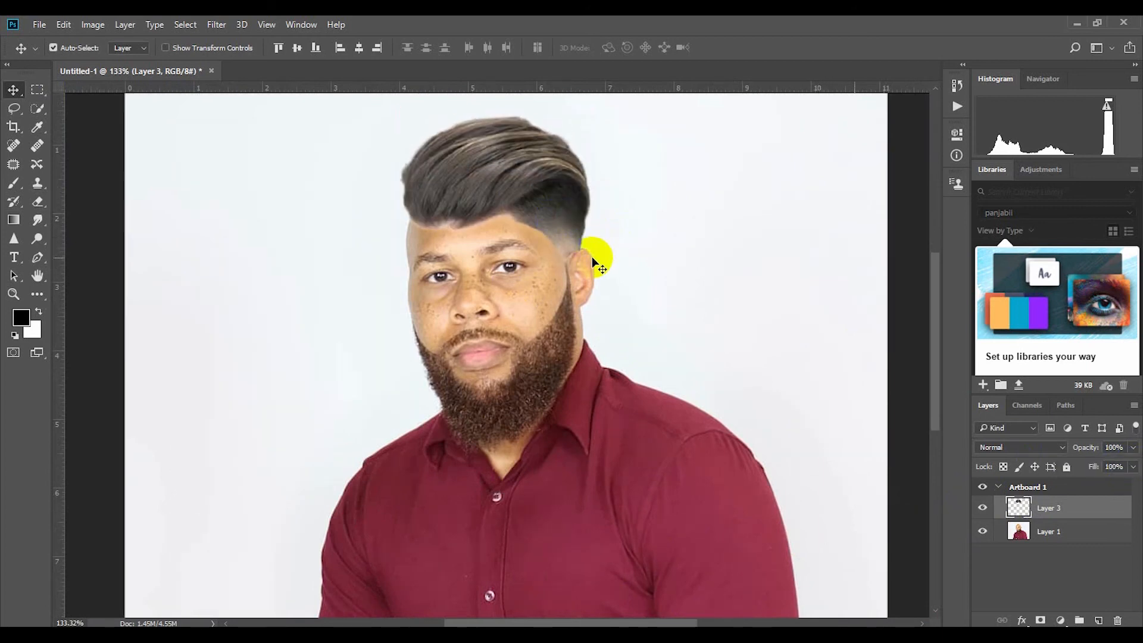
pyautogui.scroll(-1, 592, 257)
pyautogui.scroll(1, 512, 307)
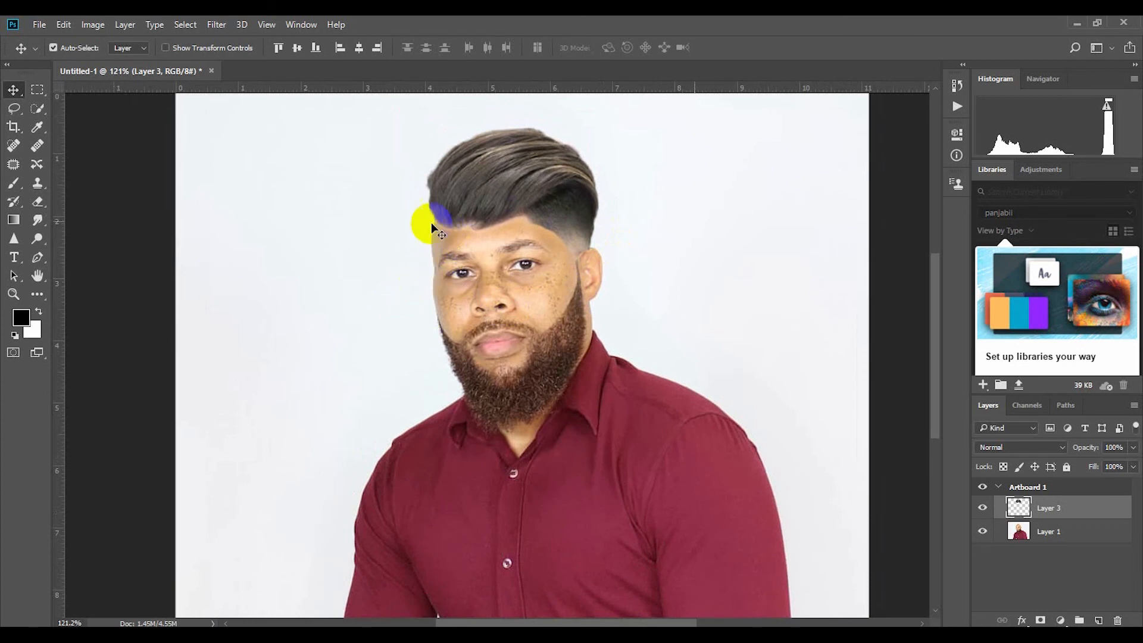
# Step: Quick-select the faded side hair above the visible ear and copy it to a new layer
pyautogui.scroll(3, 432, 224)
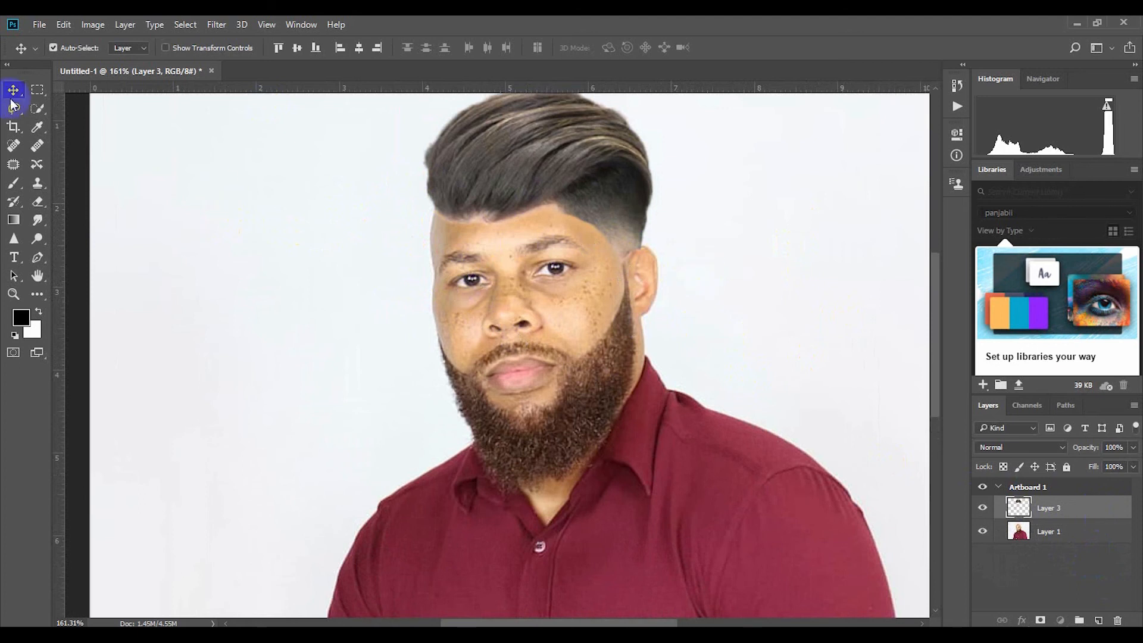
pyautogui.click(37, 110)
pyautogui.scroll(1, 525, 244)
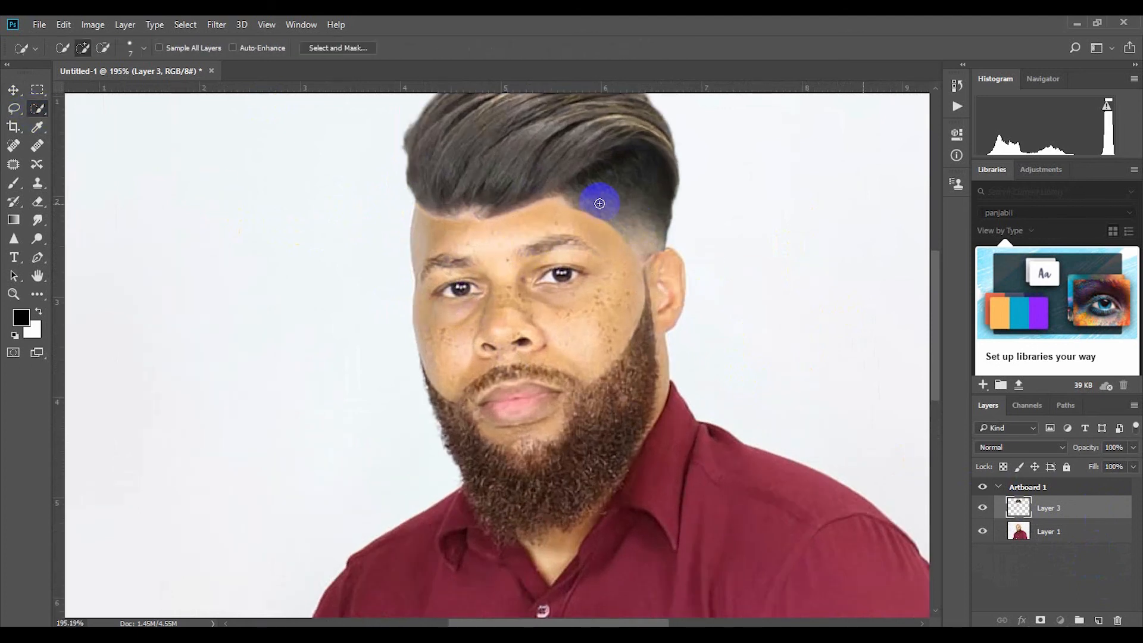
pyautogui.moveTo(585, 194); pyautogui.dragTo(632, 223)
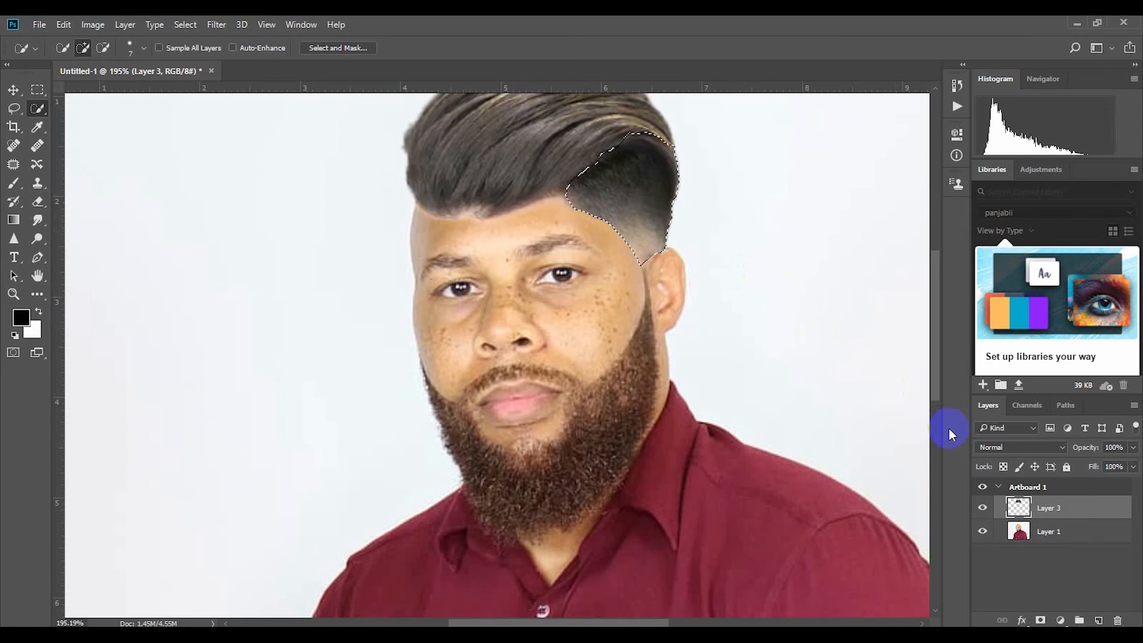
pyautogui.hotkey('ctrl', 'j')
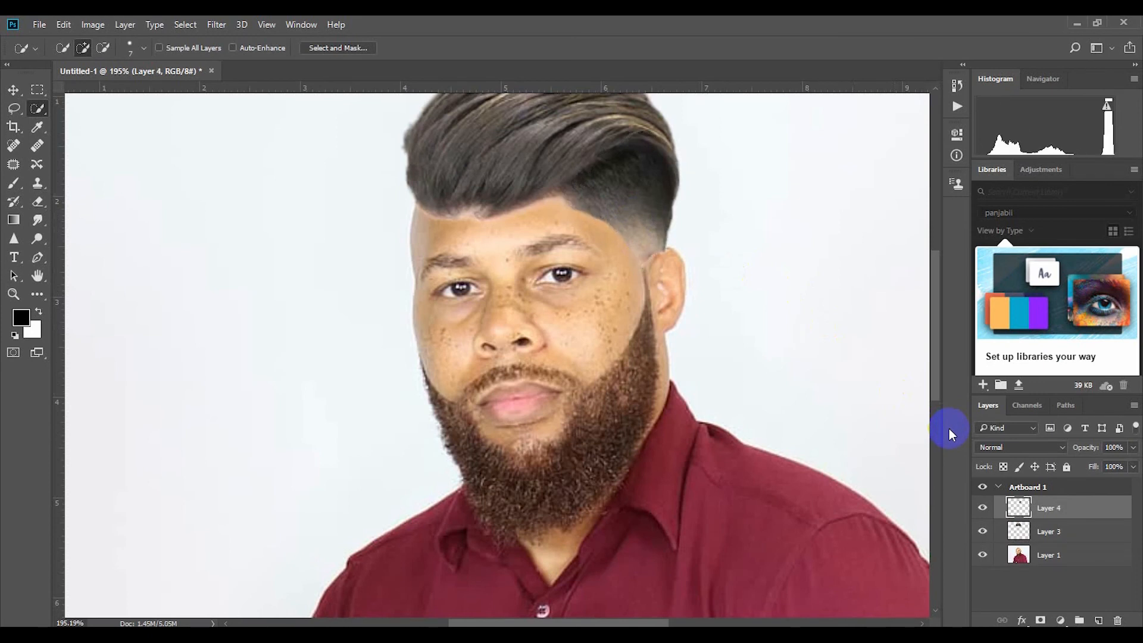
# Step: Move the copied fade patch onto the blank background beside the face and mirror it horizontally with Free Transform to about -86% width
pyautogui.scroll(-2, 832, 456)
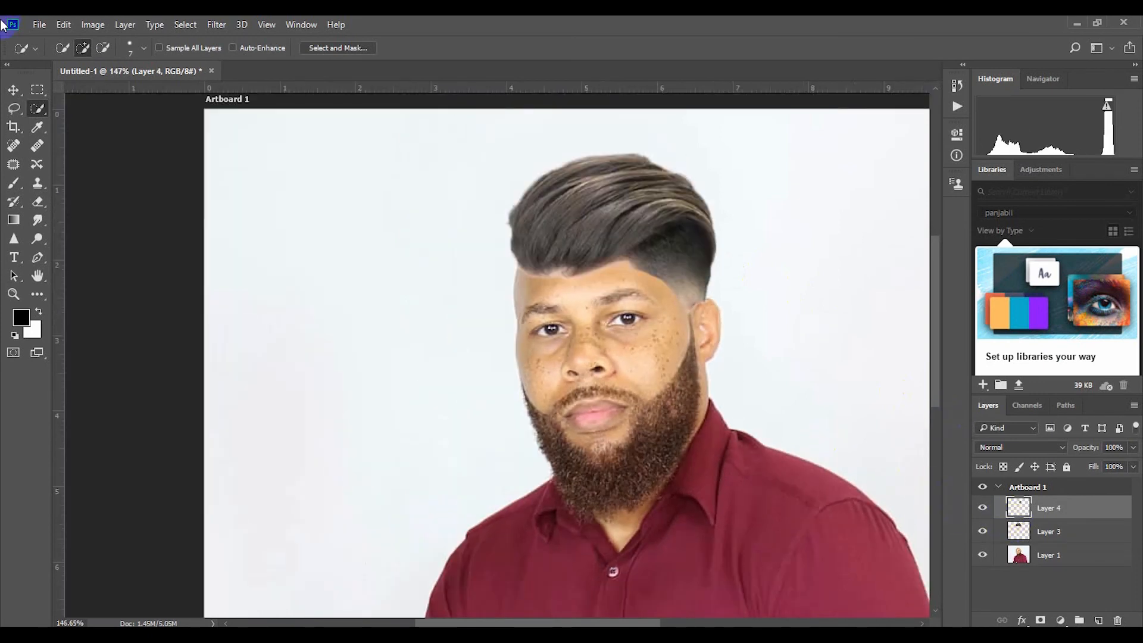
pyautogui.click(13, 89)
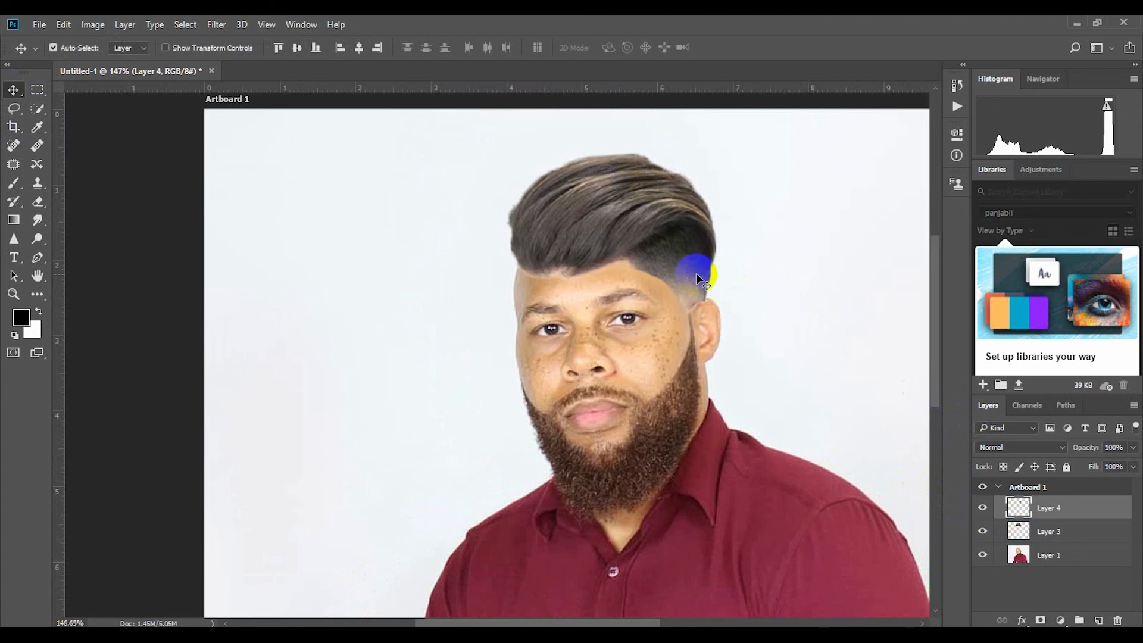
pyautogui.moveTo(697, 277); pyautogui.dragTo(530, 311)
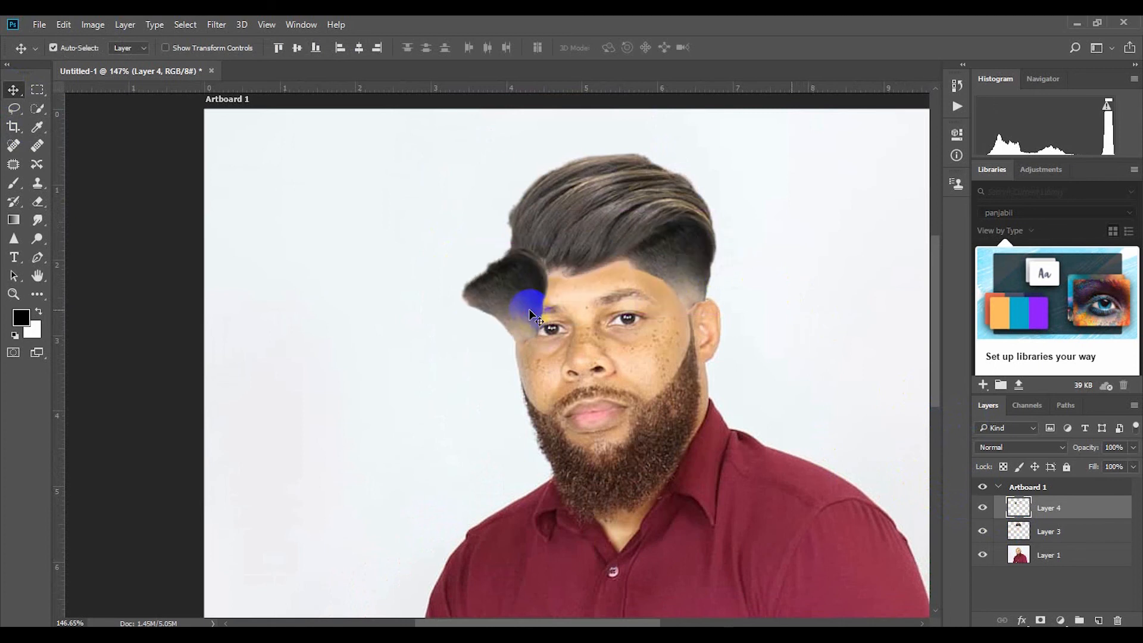
pyautogui.hotkey('ctrl', 't')
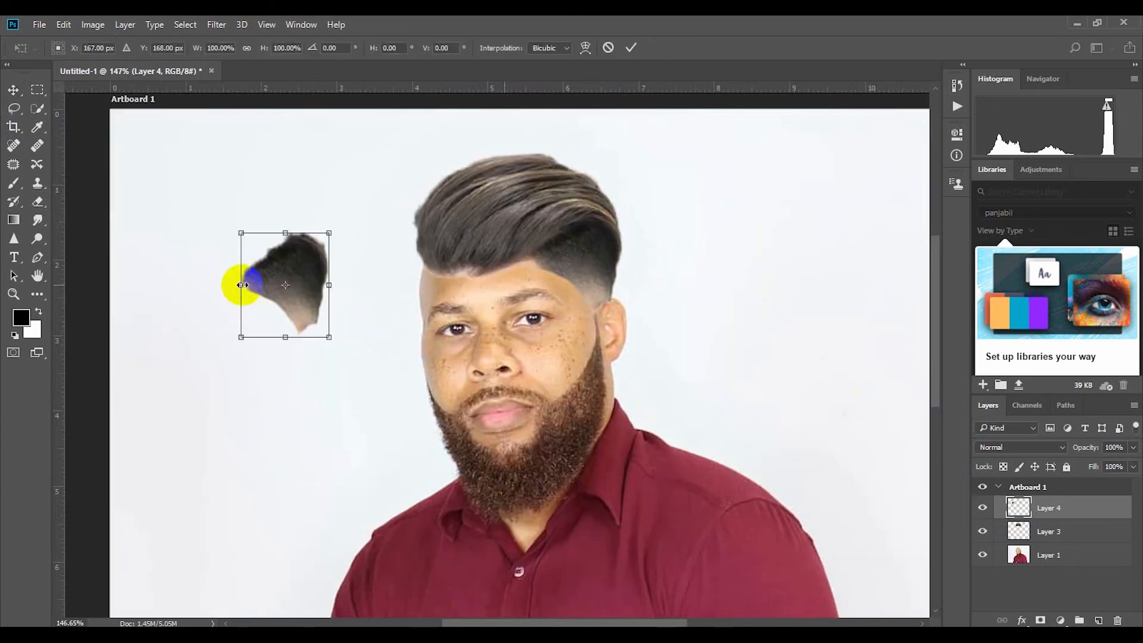
pyautogui.moveTo(241, 285); pyautogui.dragTo(405, 285)
pyautogui.scroll(2, 400, 289)
pyautogui.scroll(2, 402, 289)
pyautogui.scroll(1, 409, 284)
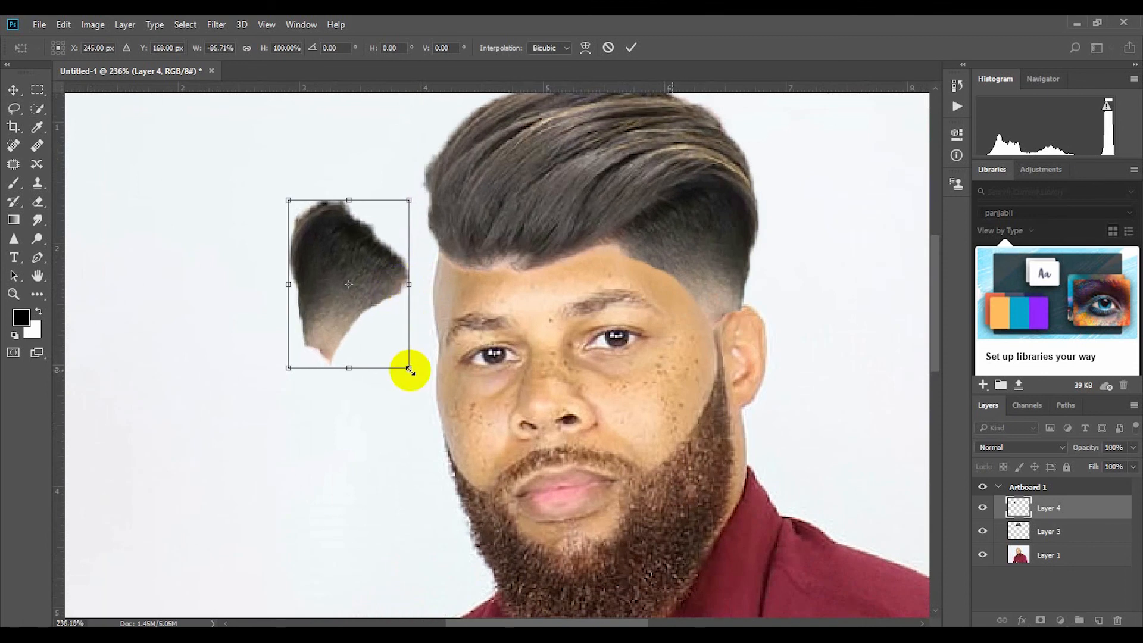
# Step: Shrink the mirrored patch to about 63% width and 73% height and place it over the bare temple opposite the visible ear
pyautogui.moveTo(410, 370); pyautogui.dragTo(388, 350)
pyautogui.scroll(2, 415, 326)
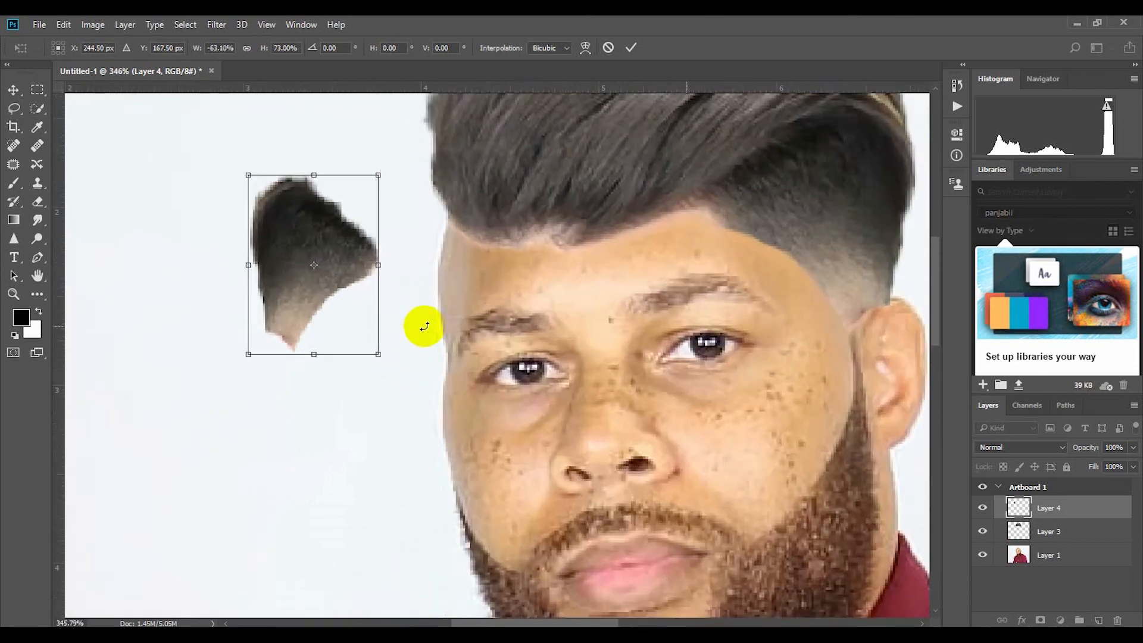
pyautogui.moveTo(329, 305); pyautogui.dragTo(443, 302)
pyautogui.scroll(1, 443, 303)
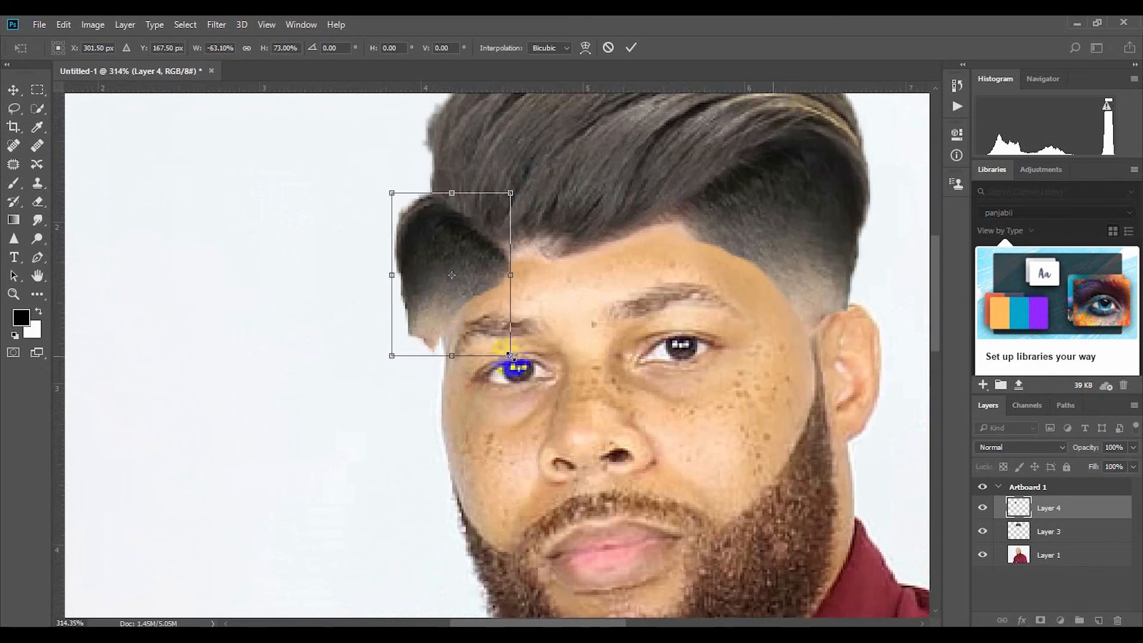
# Step: Scale the temple patch down to about 46% width and 54% height and rotate it about 11 degrees to follow the head
pyautogui.moveTo(512, 354)
pyautogui.mouseDown()
pyautogui.moveTo(495, 329)
pyautogui.moveTo(505, 336)
pyautogui.mouseUp()
pyautogui.scroll(2, 495, 236)
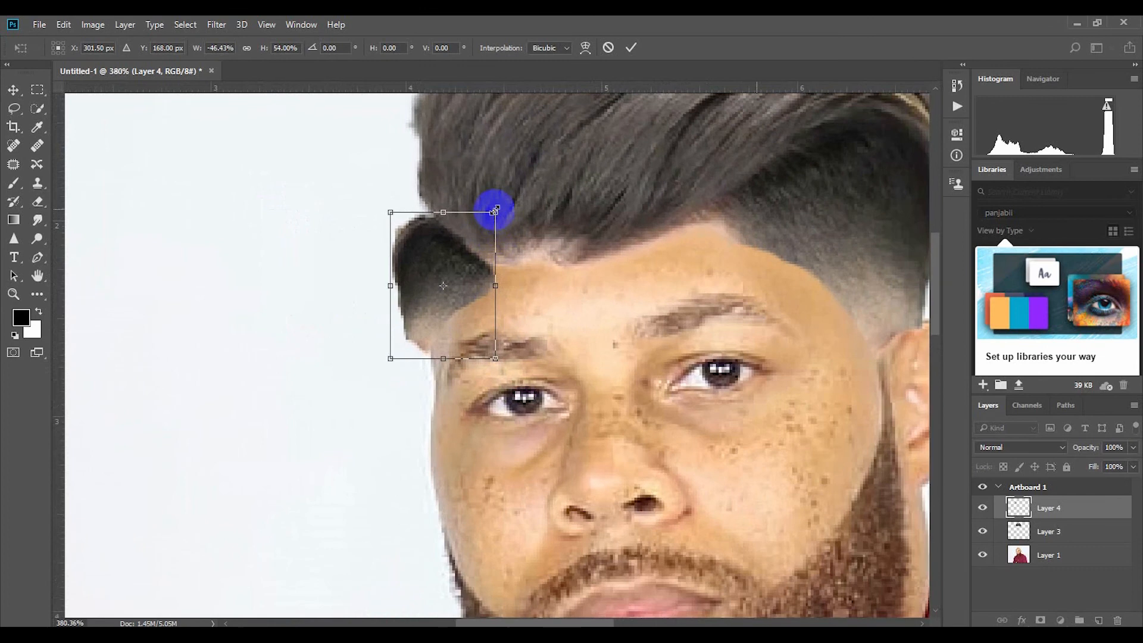
pyautogui.moveTo(511, 204); pyautogui.dragTo(493, 183)
pyautogui.moveTo(456, 311)
pyautogui.mouseDown()
pyautogui.moveTo(472, 357)
pyautogui.moveTo(452, 321)
pyautogui.moveTo(463, 317)
pyautogui.moveTo(441, 297)
pyautogui.mouseUp()
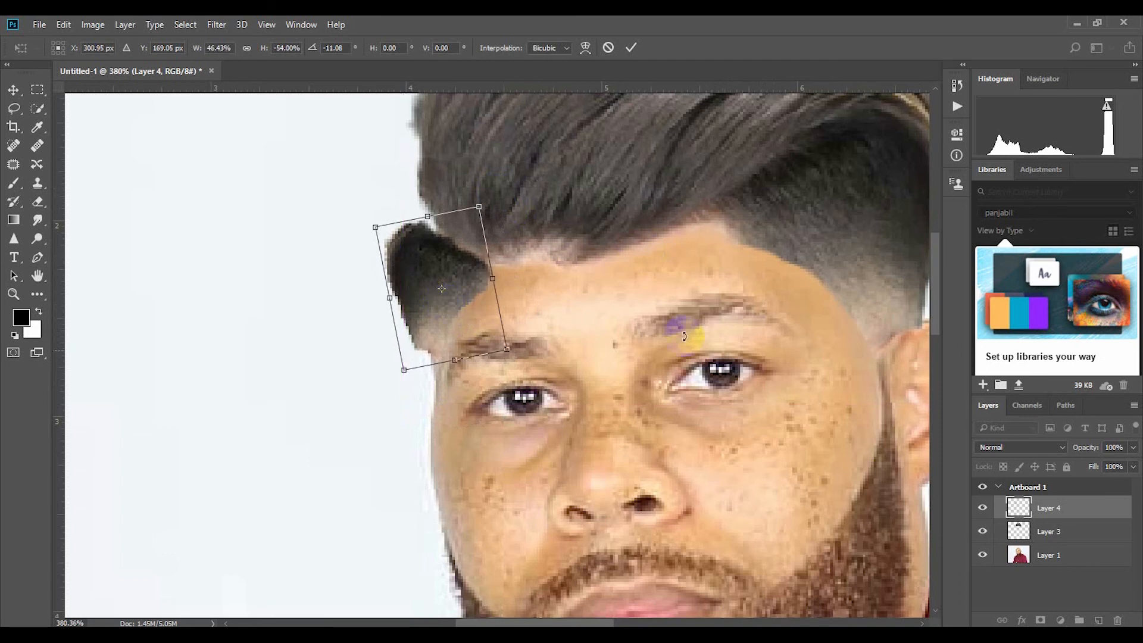
# Step: Lower Layer 4's opacity to 45%, nudge the patch up, stretch its height to about 57%, and apply the transform
pyautogui.click(1132, 450)
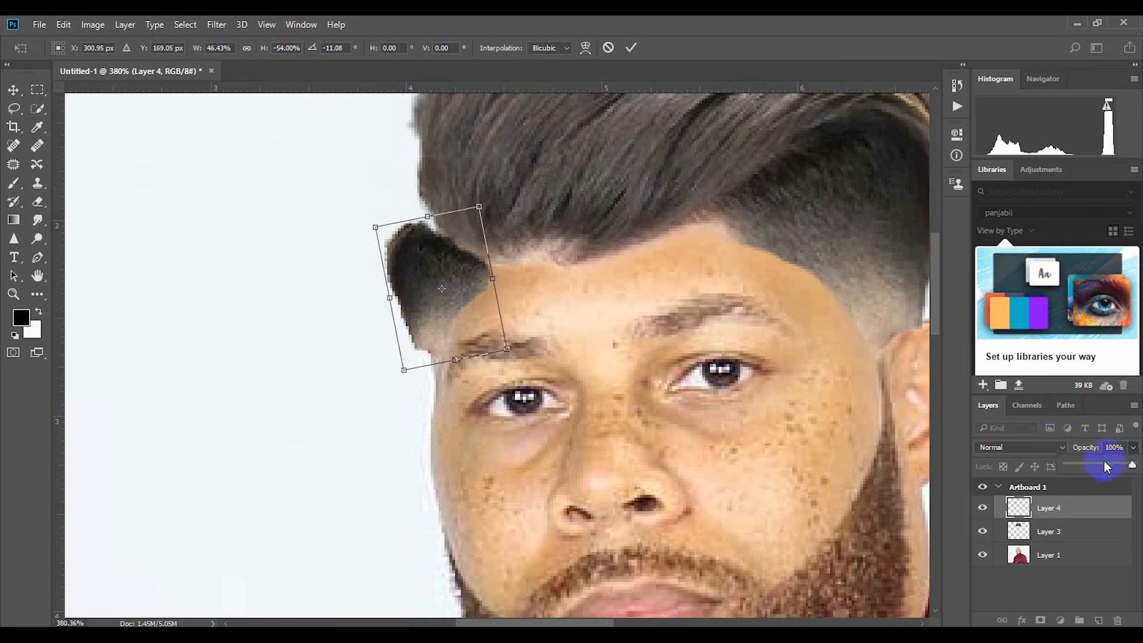
pyautogui.moveTo(1106, 466); pyautogui.dragTo(1095, 465)
pyautogui.scroll(-4, 643, 402)
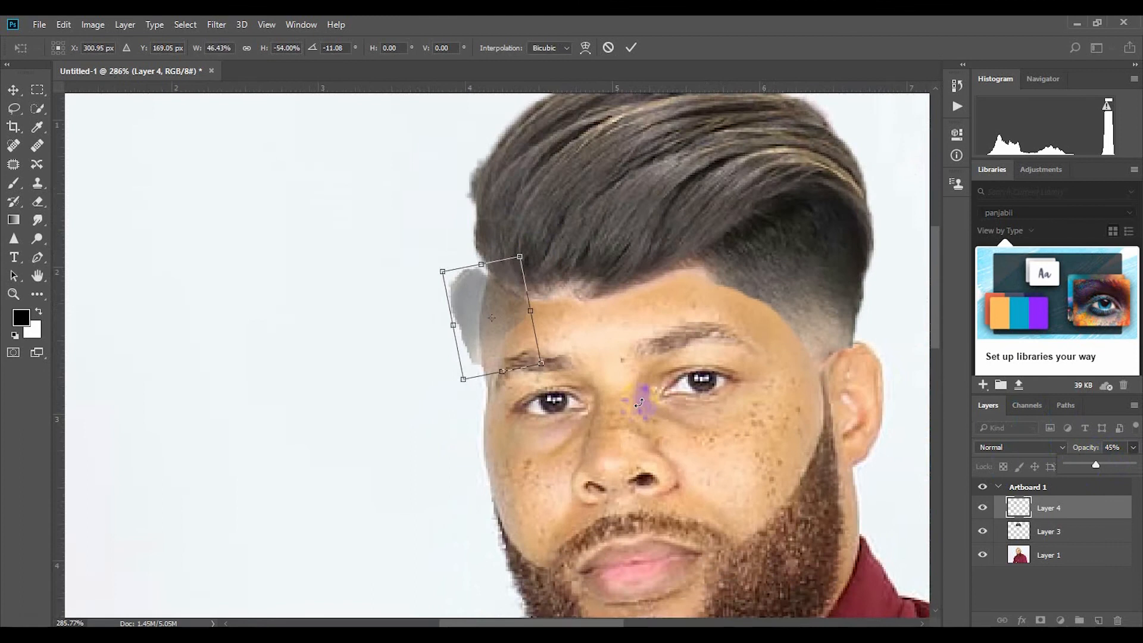
pyautogui.scroll(1, 611, 402)
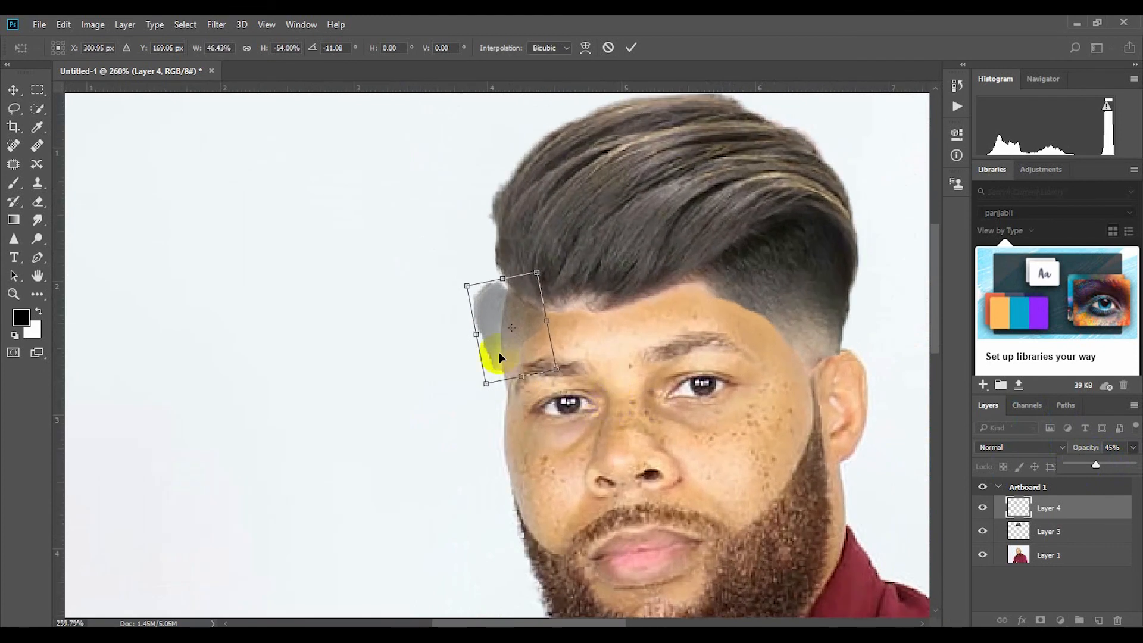
pyautogui.moveTo(518, 343); pyautogui.dragTo(525, 341)
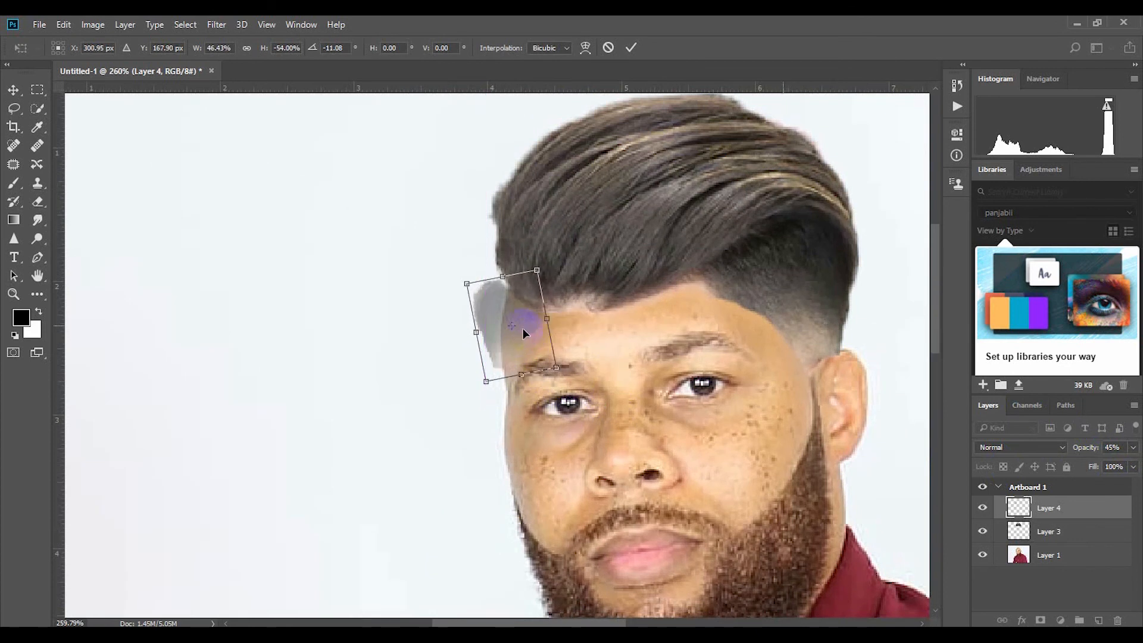
pyautogui.moveTo(505, 271); pyautogui.dragTo(505, 268)
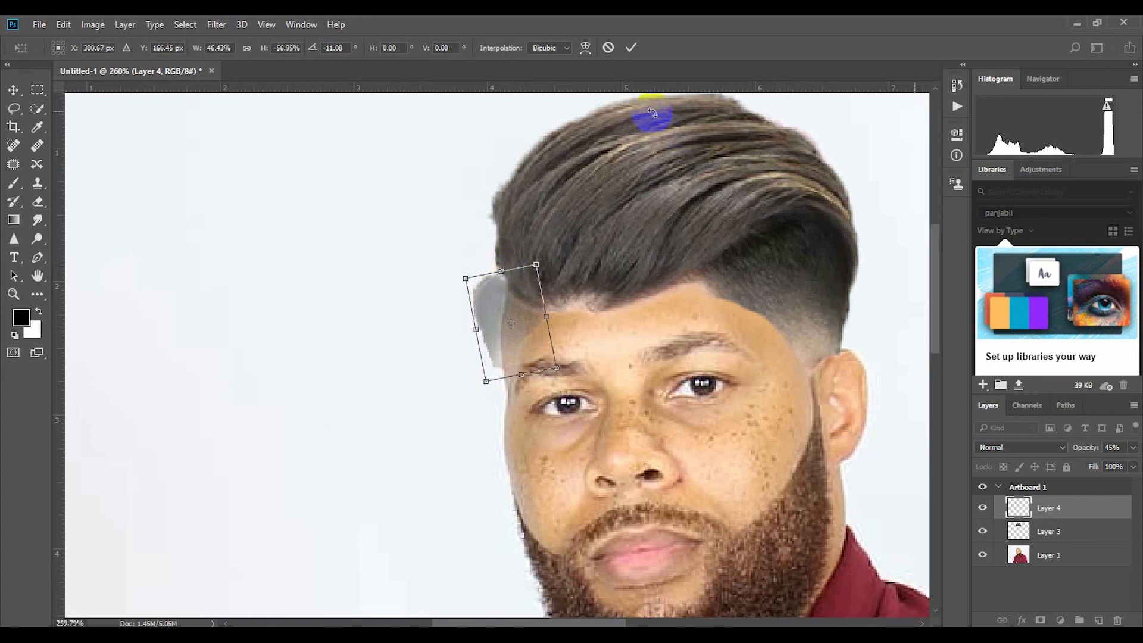
pyautogui.click(630, 52)
pyautogui.scroll(-1, 684, 270)
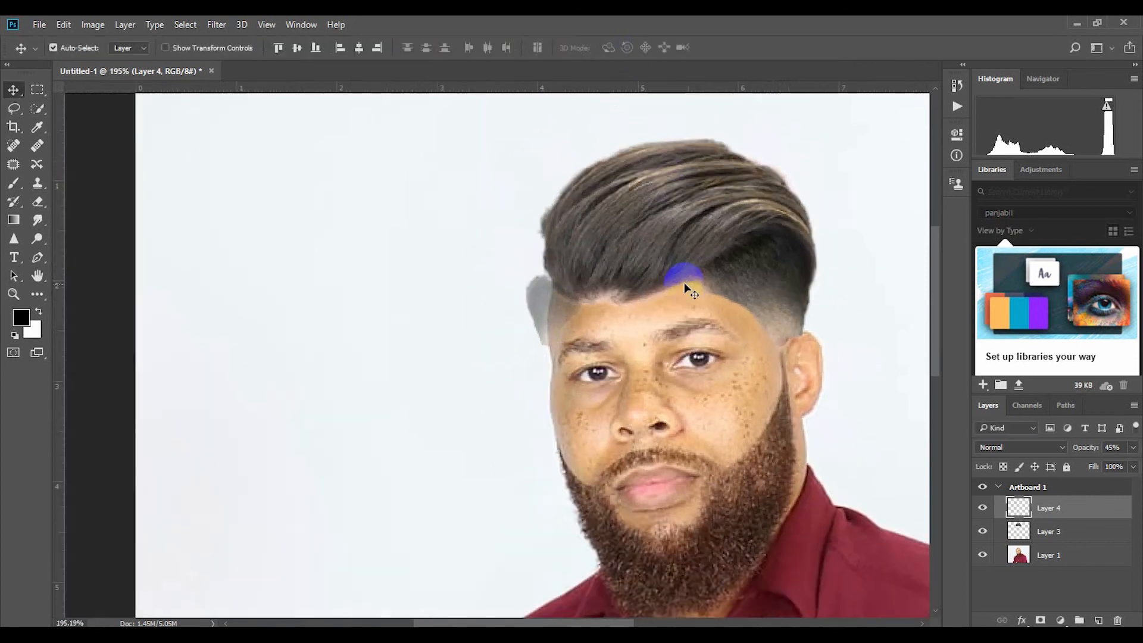
# Step: Set Layer 4's opacity to 80%
pyautogui.click(1133, 449)
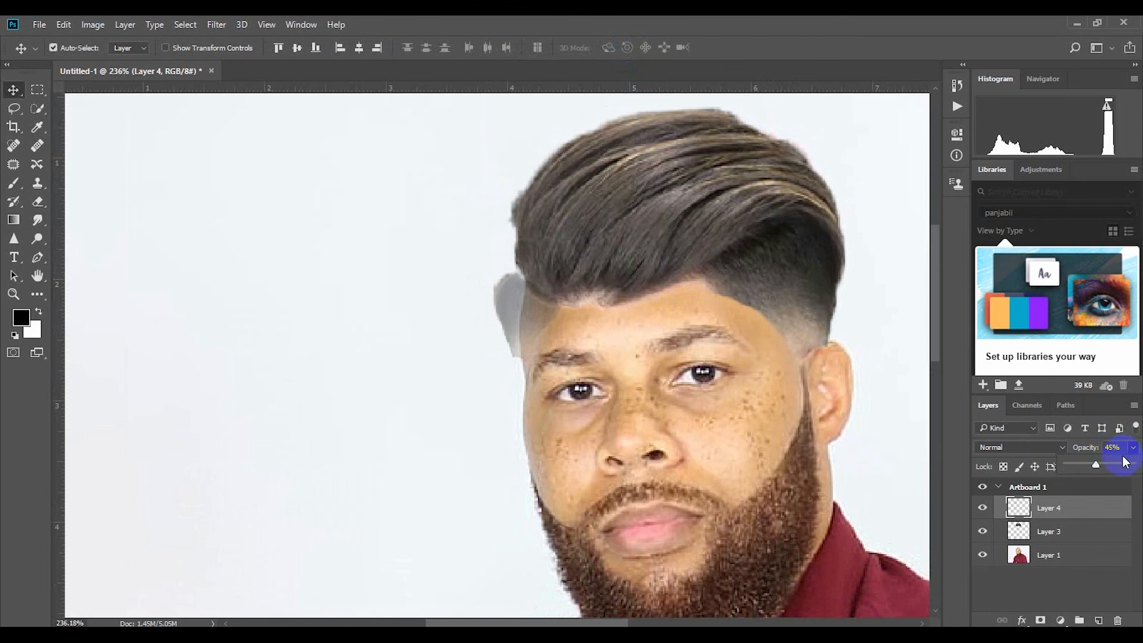
pyautogui.moveTo(1109, 463); pyautogui.dragTo(1118, 463)
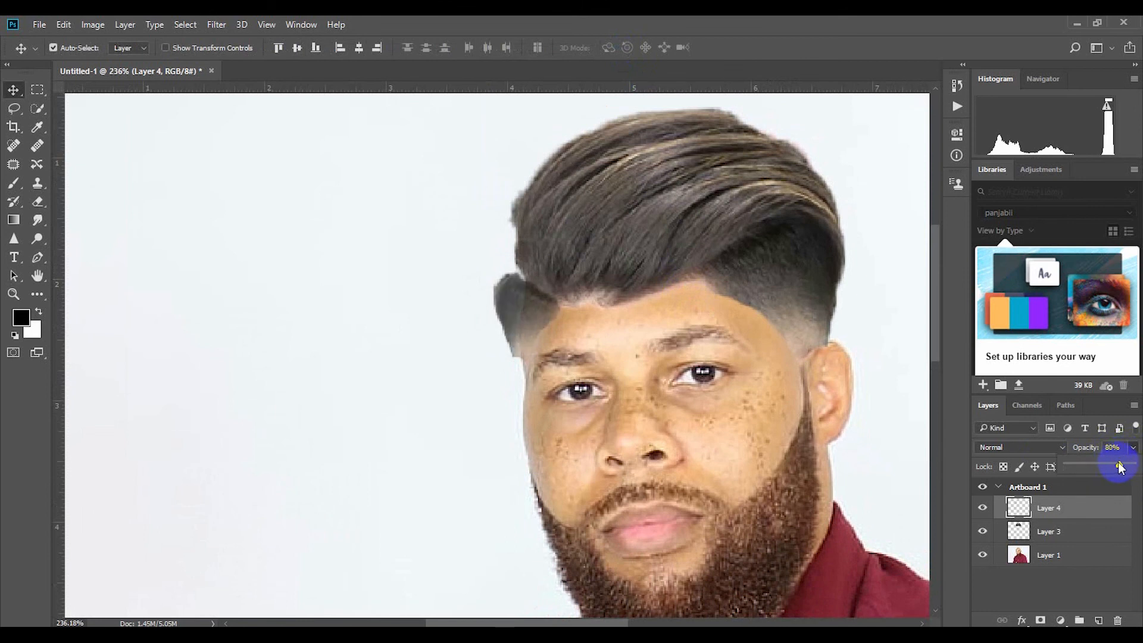
pyautogui.scroll(2, 179, 276)
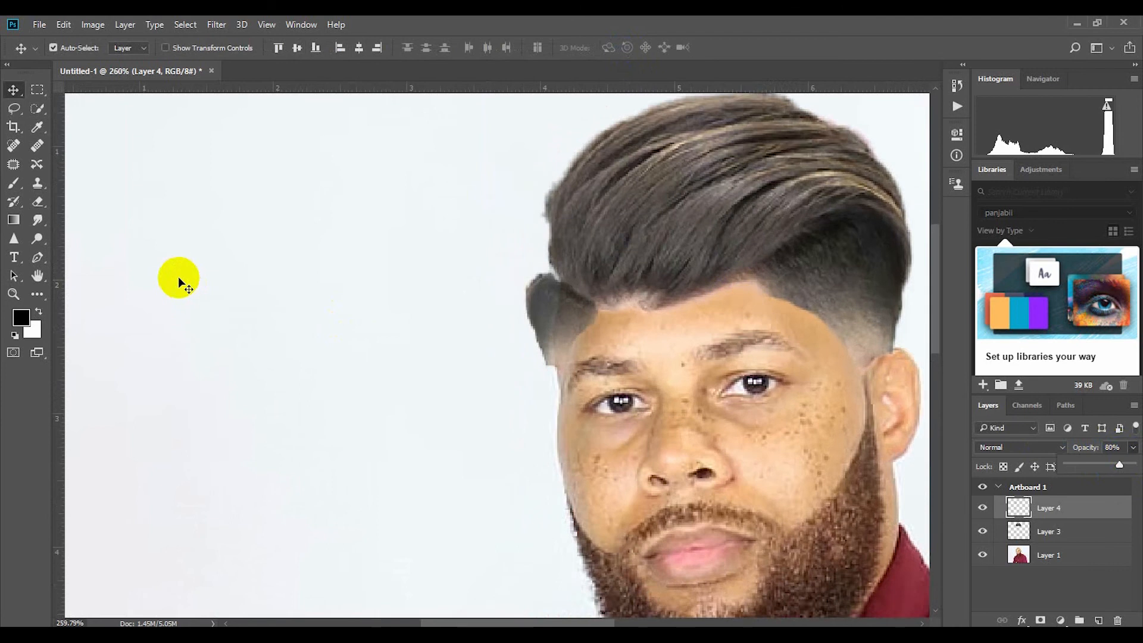
# Step: Erase the part of the fade patch that sticks out past the temple, following the outline of the head
pyautogui.scroll(1, 249, 301)
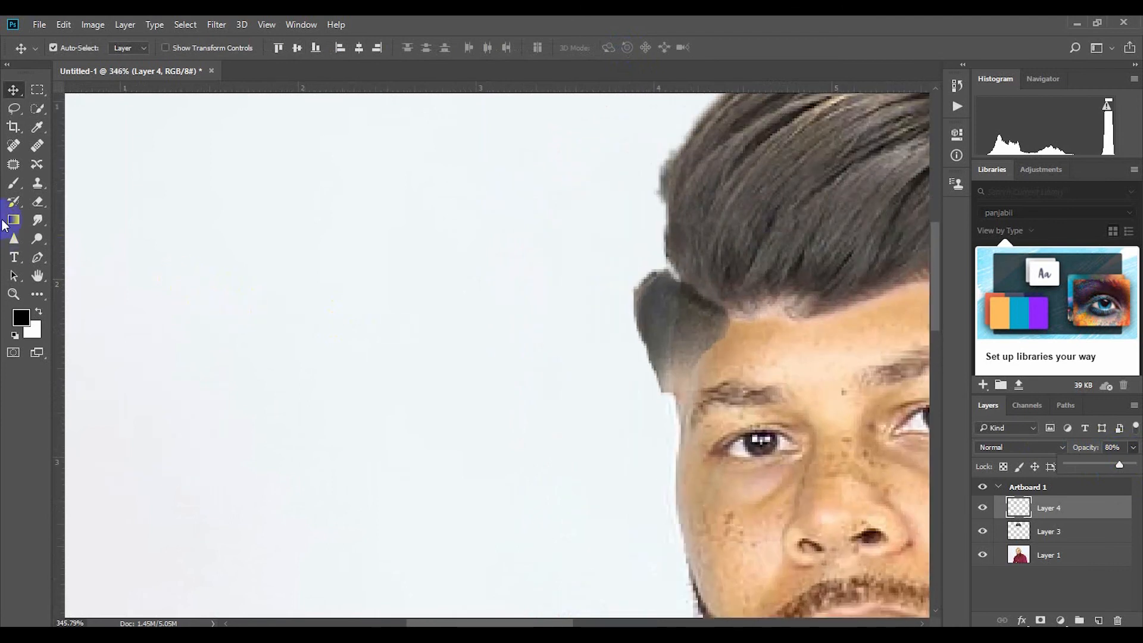
pyautogui.moveTo(667, 333); pyautogui.dragTo(543, 324)
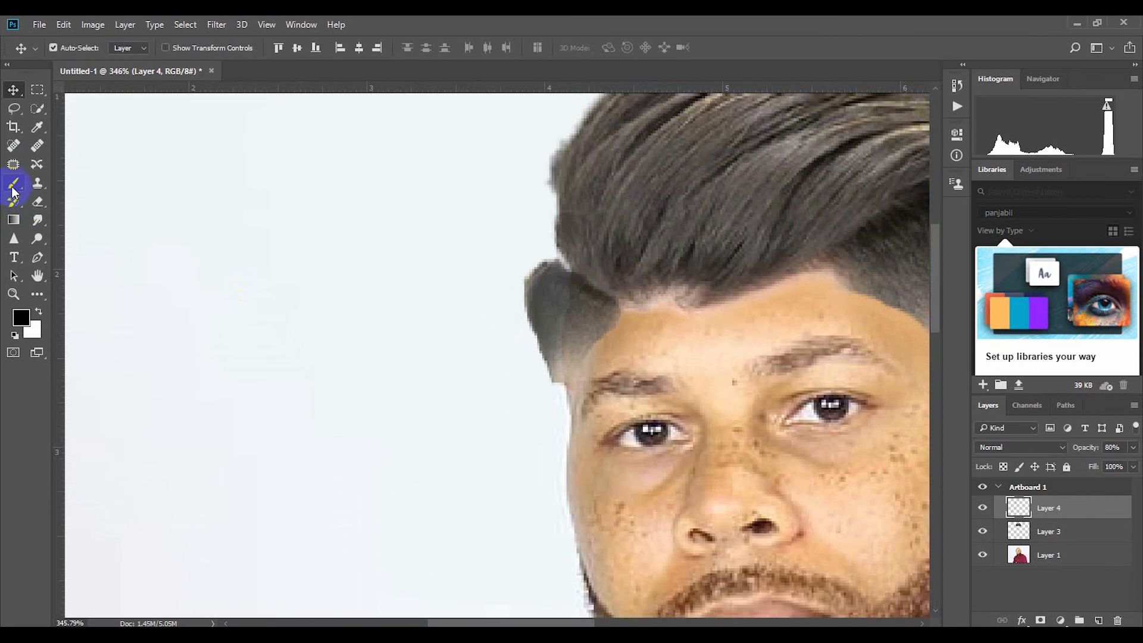
pyautogui.click(37, 202)
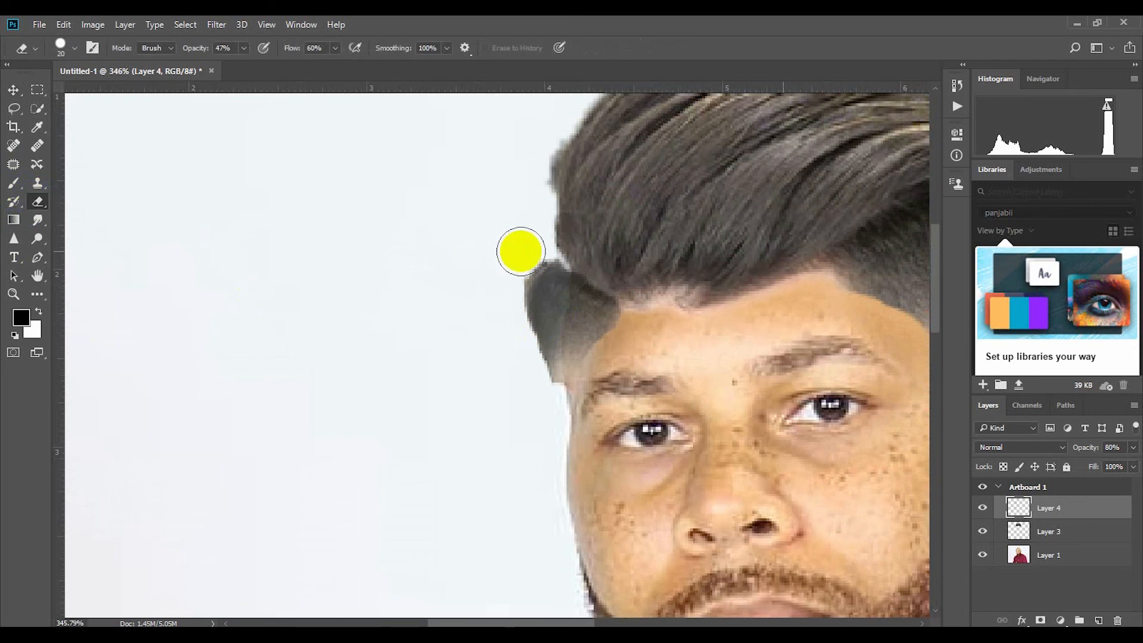
pyautogui.moveTo(521, 251)
pyautogui.mouseDown()
pyautogui.moveTo(519, 350)
pyautogui.moveTo(524, 370)
pyautogui.moveTo(530, 271)
pyautogui.moveTo(528, 334)
pyautogui.moveTo(520, 296)
pyautogui.moveTo(528, 273)
pyautogui.moveTo(534, 385)
pyautogui.moveTo(536, 268)
pyautogui.moveTo(533, 390)
pyautogui.moveTo(530, 283)
pyautogui.mouseUp()
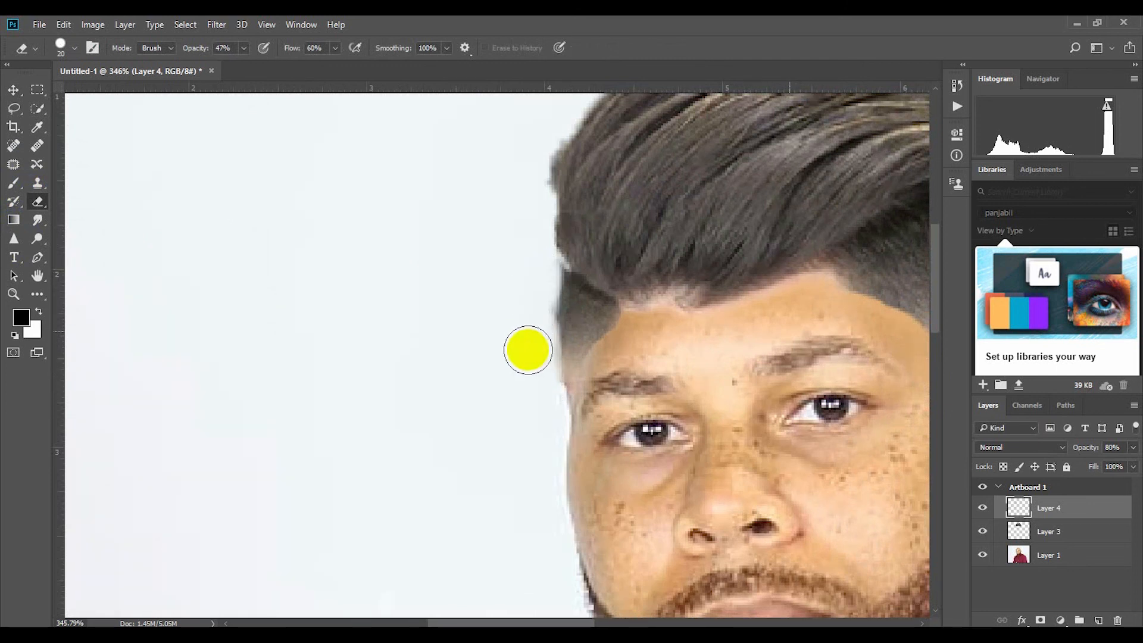
# Step: Erase the rough outer edges of the hair on Layer 3 along both sides of the head
pyautogui.scroll(-6, 518, 363)
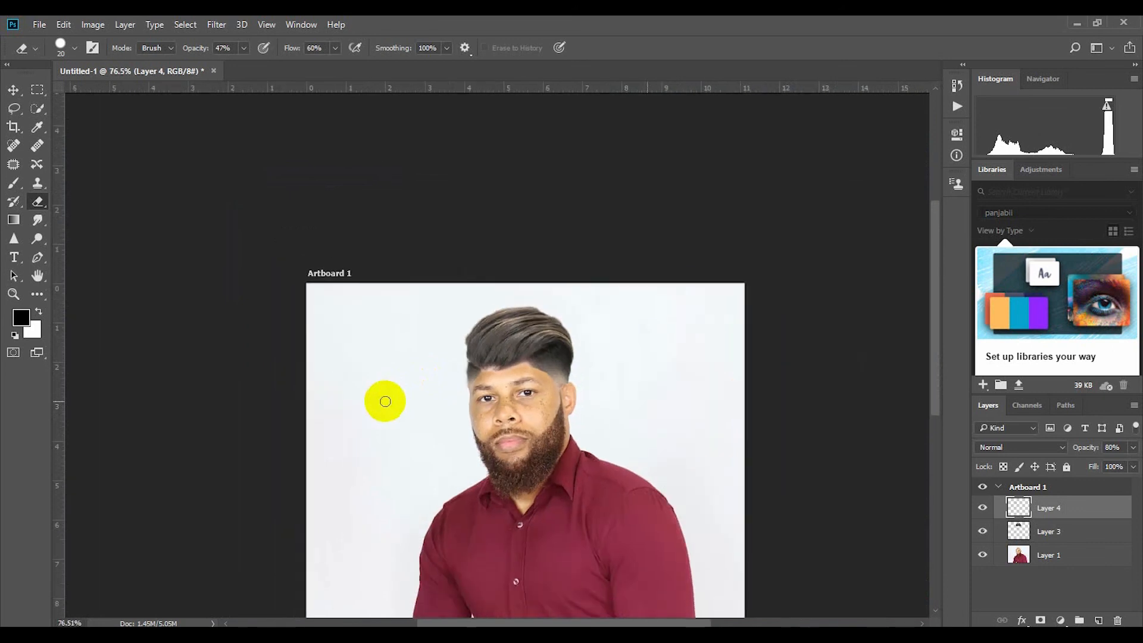
pyautogui.scroll(-1, 384, 400)
pyautogui.scroll(2, 377, 383)
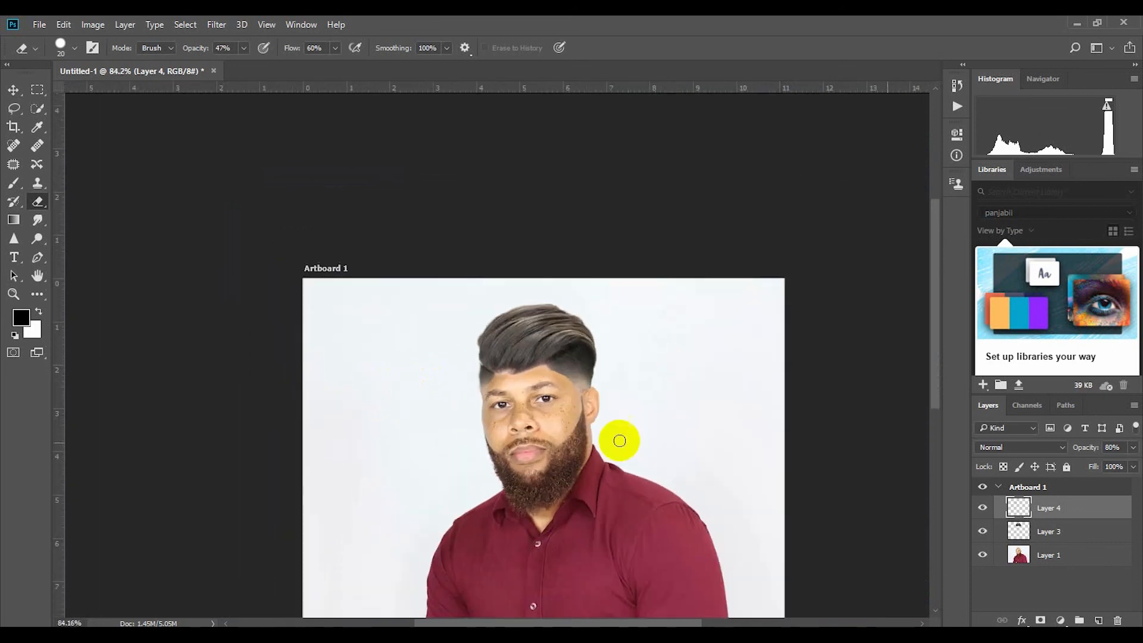
pyautogui.scroll(1, 669, 459)
pyautogui.scroll(2, 666, 459)
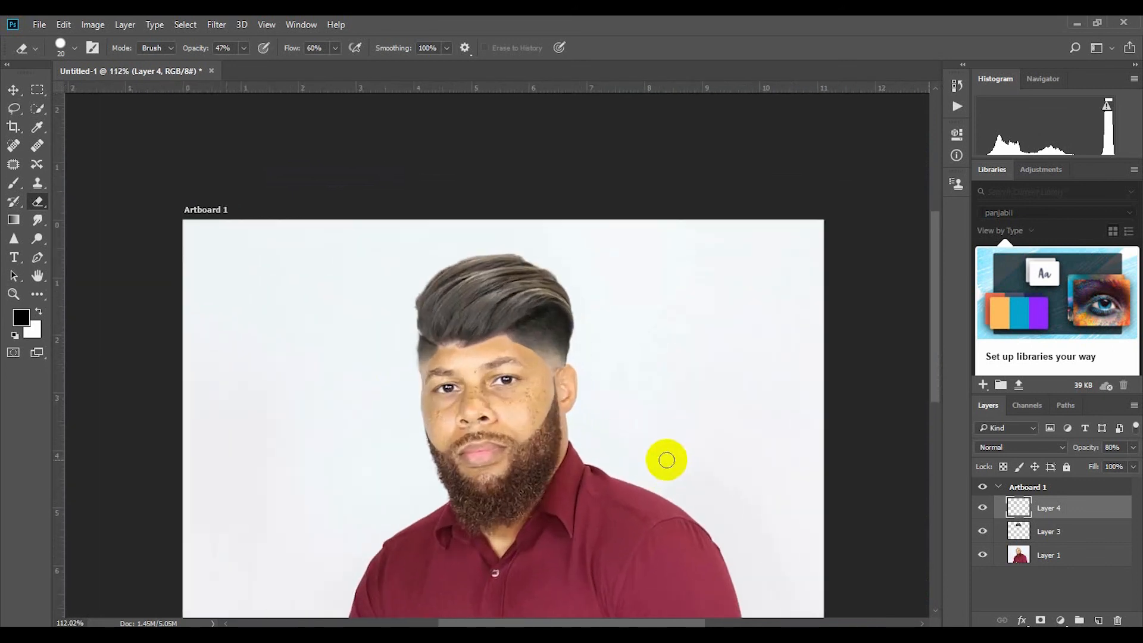
pyautogui.click(1015, 529)
pyautogui.scroll(2, 352, 298)
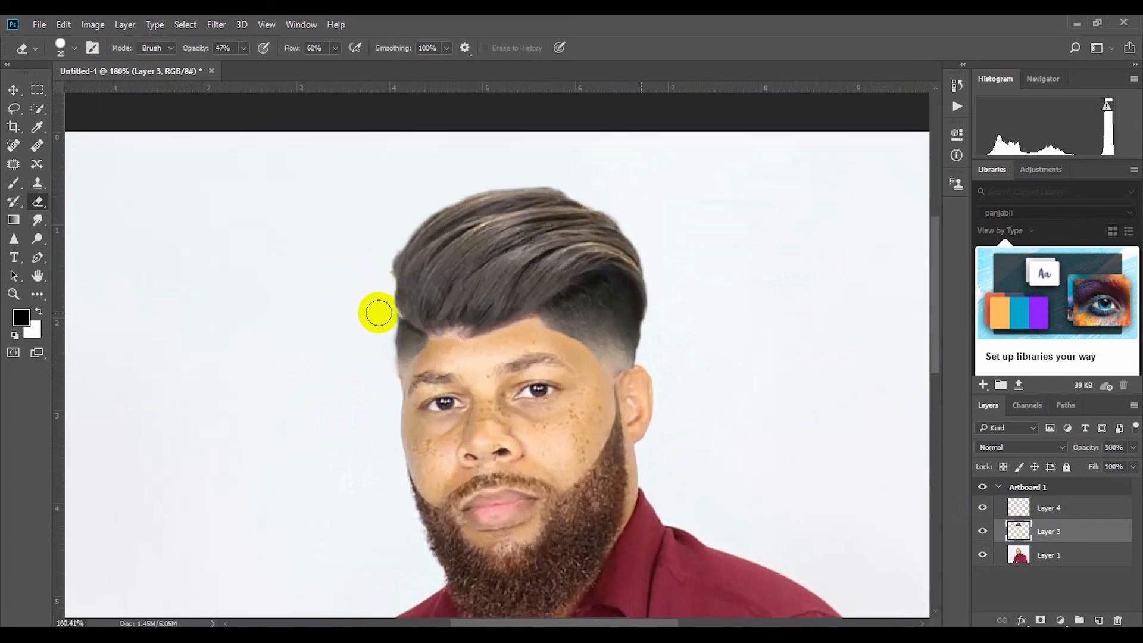
pyautogui.click(380, 269)
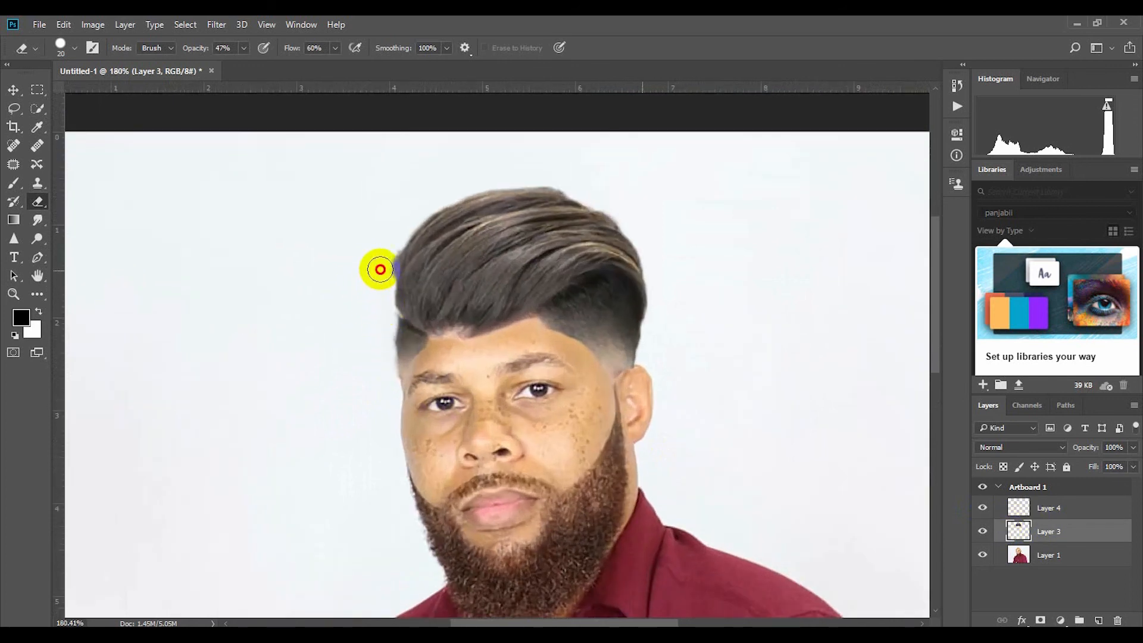
pyautogui.moveTo(381, 269)
pyautogui.mouseDown()
pyautogui.moveTo(383, 256)
pyautogui.moveTo(380, 278)
pyautogui.moveTo(383, 268)
pyautogui.mouseUp()
pyautogui.scroll(1, 383, 266)
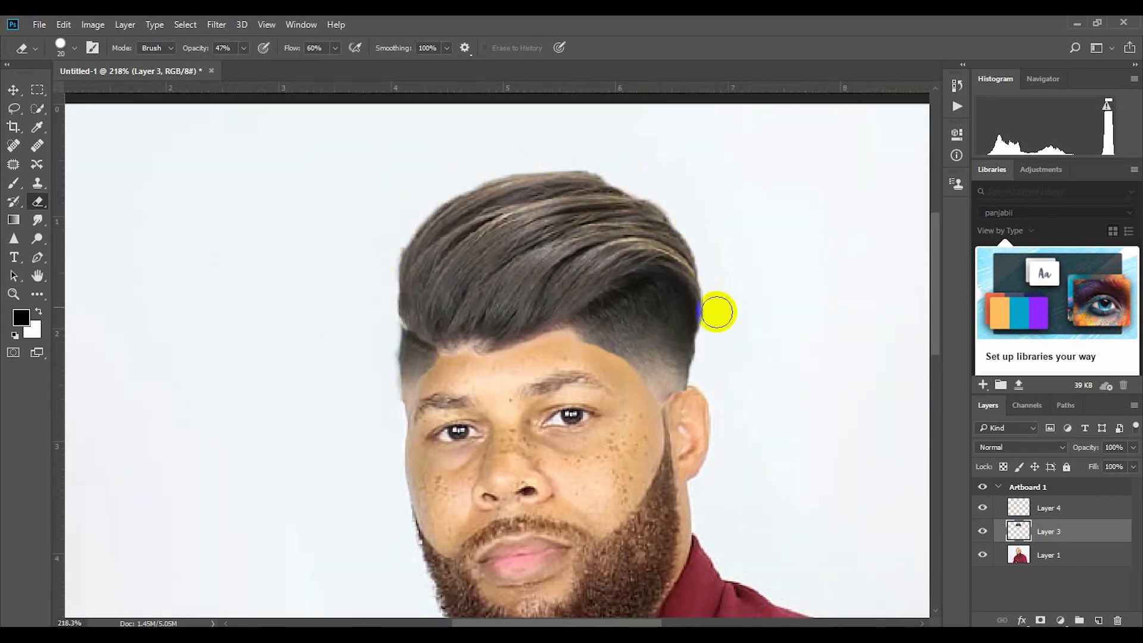
pyautogui.moveTo(717, 317); pyautogui.dragTo(708, 369)
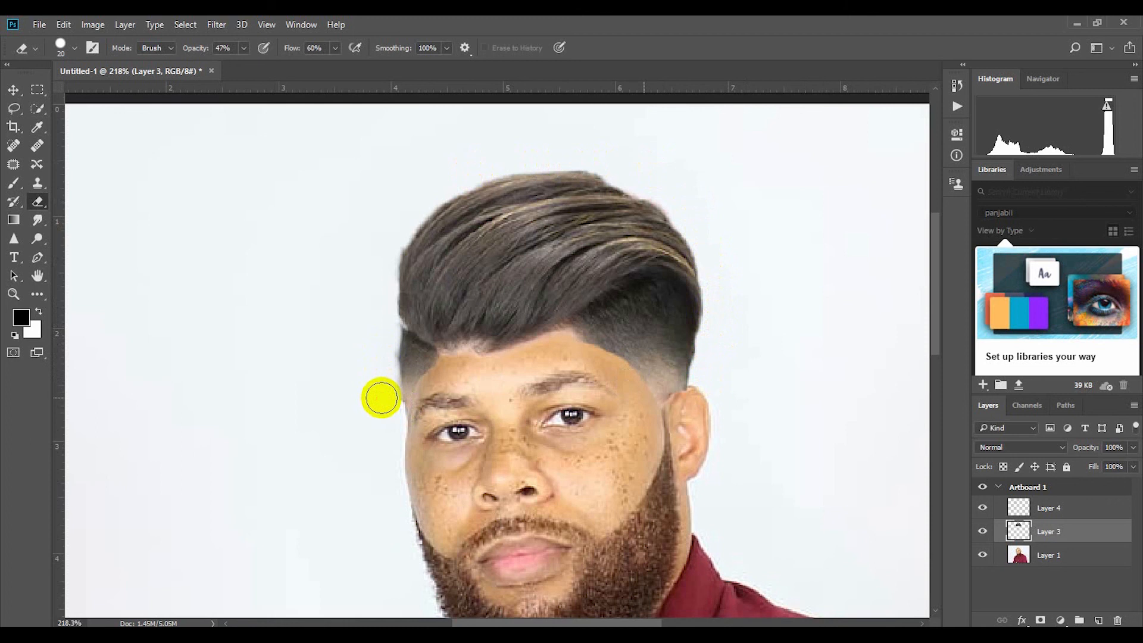
# Step: Erase the remaining rough outer edge of Layer 3's hair from the bare-side temple up over the crown
pyautogui.moveTo(383, 402)
pyautogui.mouseDown()
pyautogui.moveTo(390, 337)
pyautogui.moveTo(384, 326)
pyautogui.moveTo(382, 372)
pyautogui.moveTo(378, 305)
pyautogui.moveTo(396, 231)
pyautogui.moveTo(476, 171)
pyautogui.mouseUp()
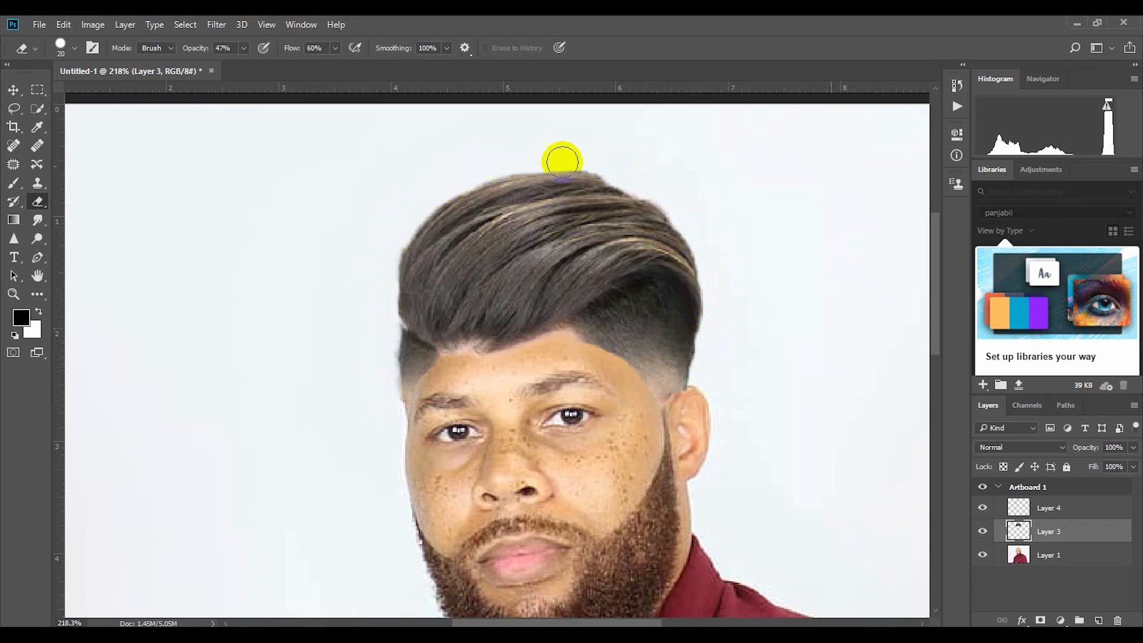
pyautogui.scroll(-5, 562, 161)
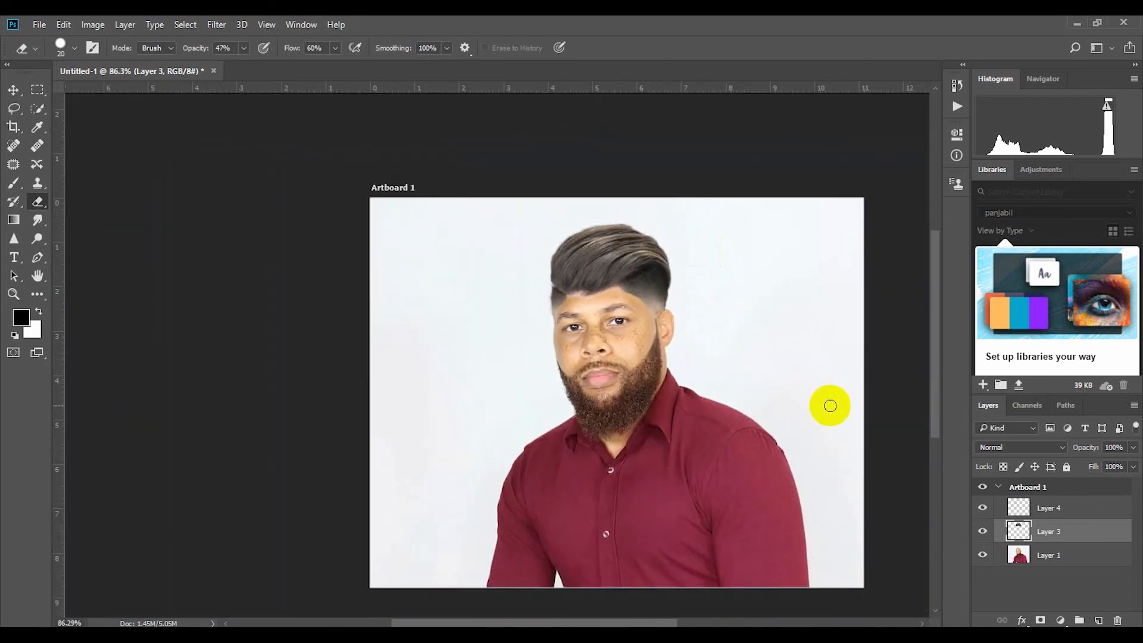
pyautogui.scroll(1, 830, 406)
pyautogui.scroll(2, 836, 406)
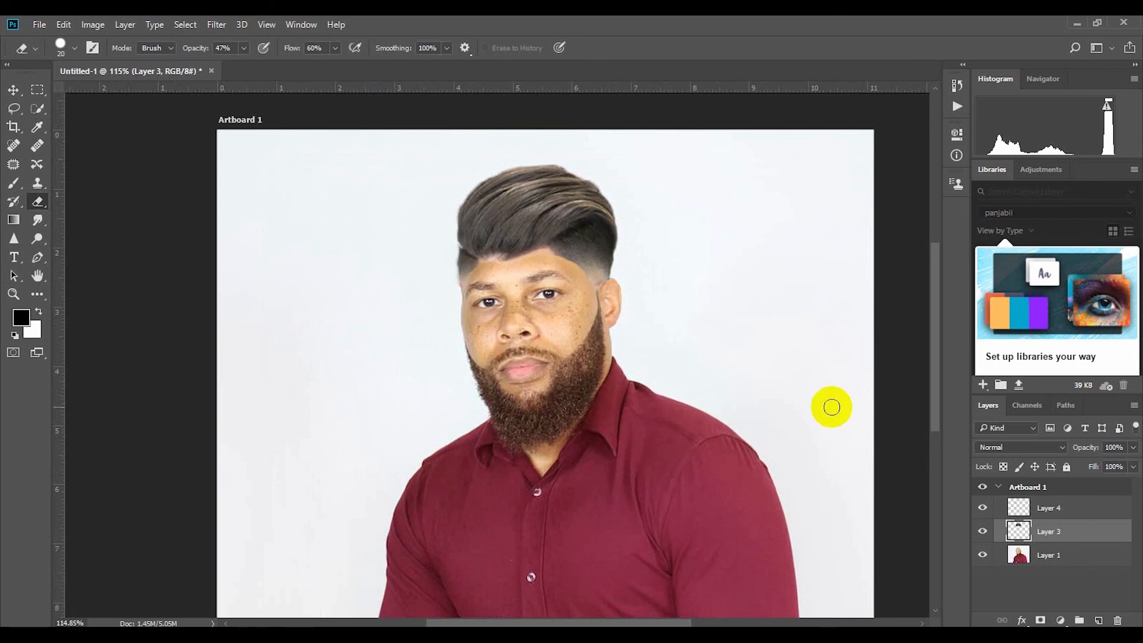
# Step: Merge Layer 4 and Layer 3 into one hair layer
pyautogui.keyDown('ctrl'); pyautogui.click(1053, 527); pyautogui.keyUp('ctrl')
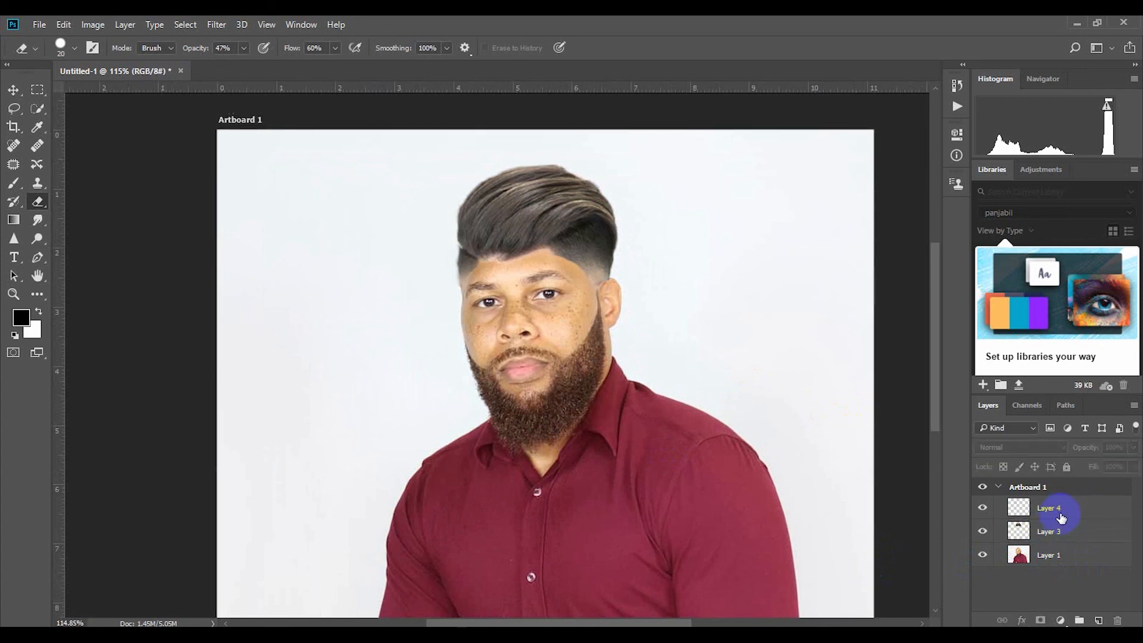
pyautogui.keyDown('ctrl'); pyautogui.click(1061, 514); pyautogui.keyUp('ctrl')
pyautogui.keyDown('ctrl'); pyautogui.click(1061, 528); pyautogui.keyUp('ctrl')
pyautogui.rightClick(1061, 530)
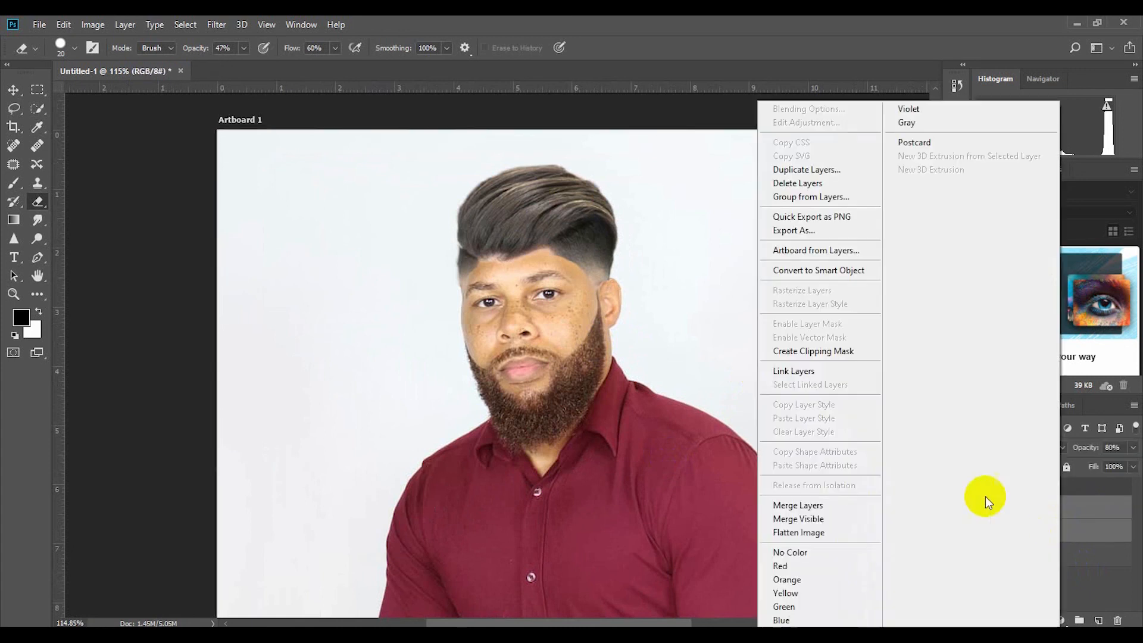
pyautogui.click(827, 504)
# Step: Duplicate the merged hair layer and hide the original below the copy
pyautogui.moveTo(1089, 512); pyautogui.dragTo(1098, 620)
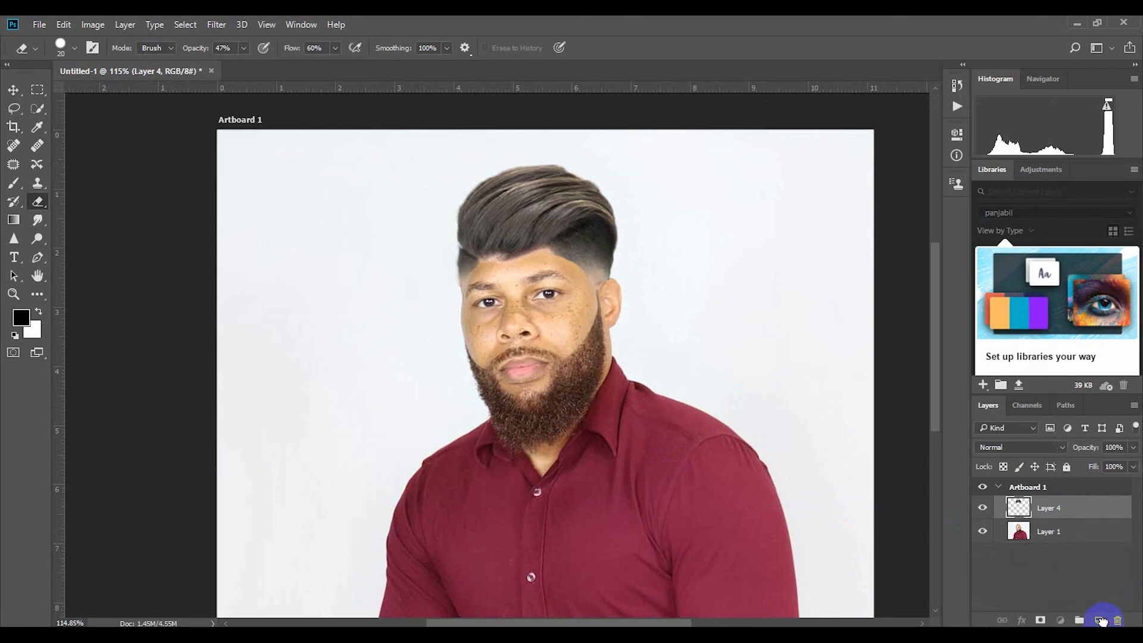
pyautogui.click(982, 529)
# Step: Fill the notch between the hair and the temple fade patch on the top Layer 4 using the Clone Stamp with a 7 px brush
pyautogui.scroll(4, 467, 245)
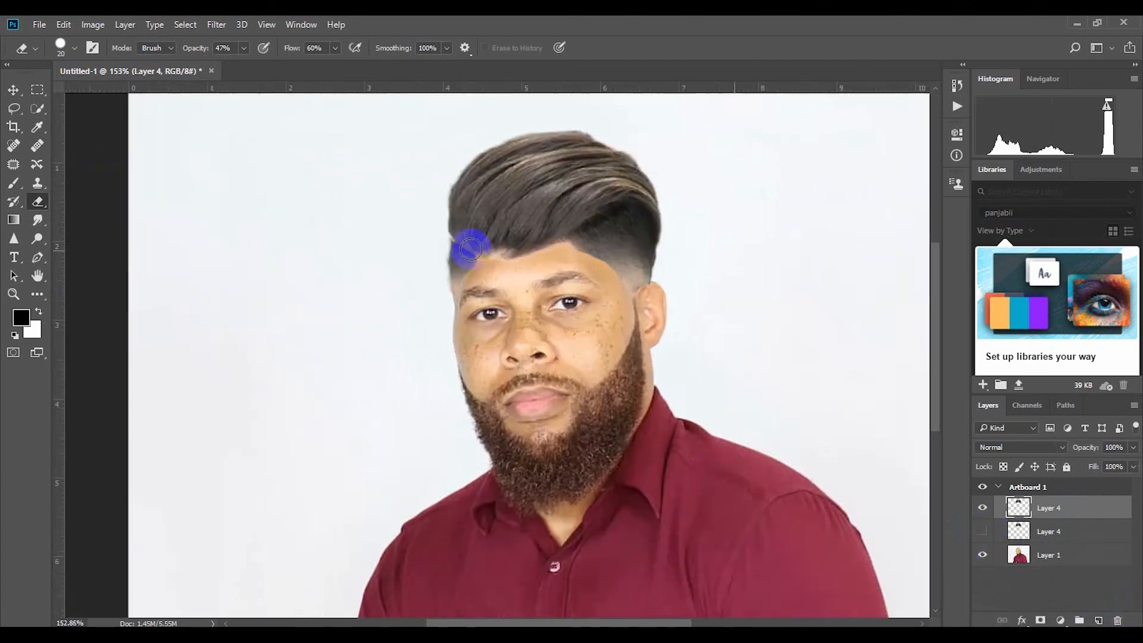
pyautogui.click(38, 183)
pyautogui.scroll(4, 429, 235)
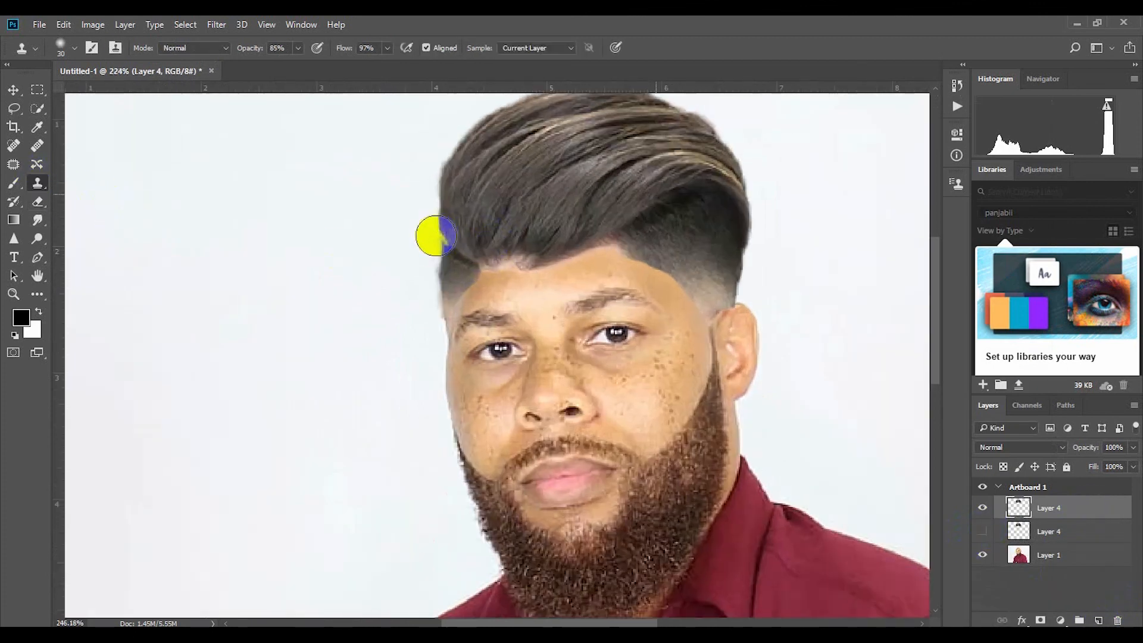
pyautogui.scroll(-4, 484, 265)
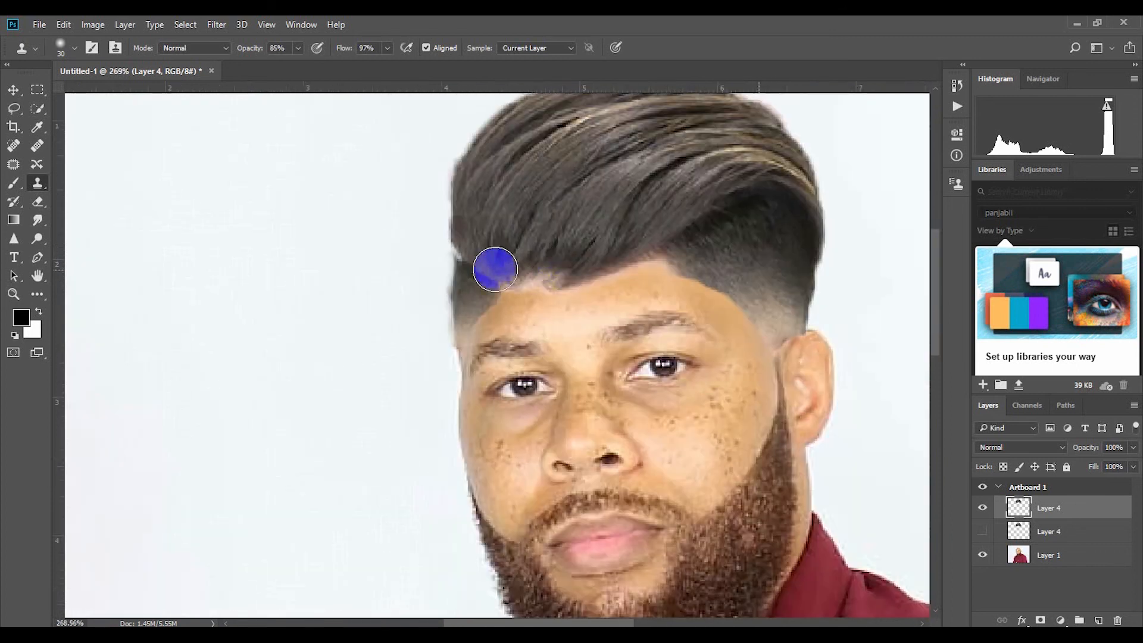
pyautogui.scroll(1, 501, 264)
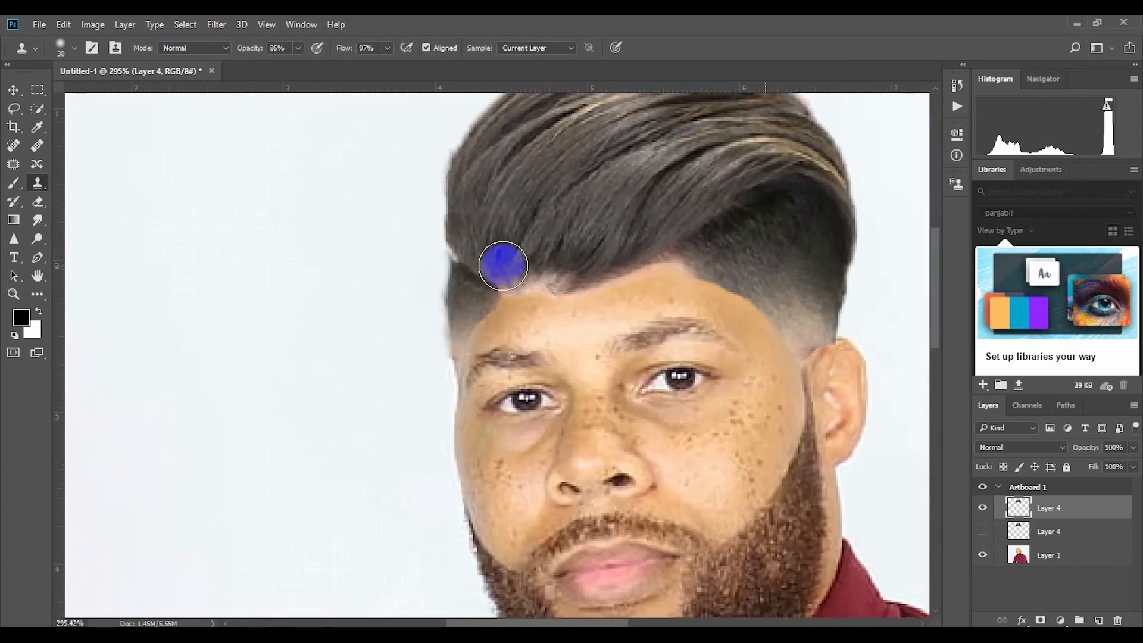
pyautogui.scroll(-1, 585, 274)
pyautogui.scroll(3, 483, 269)
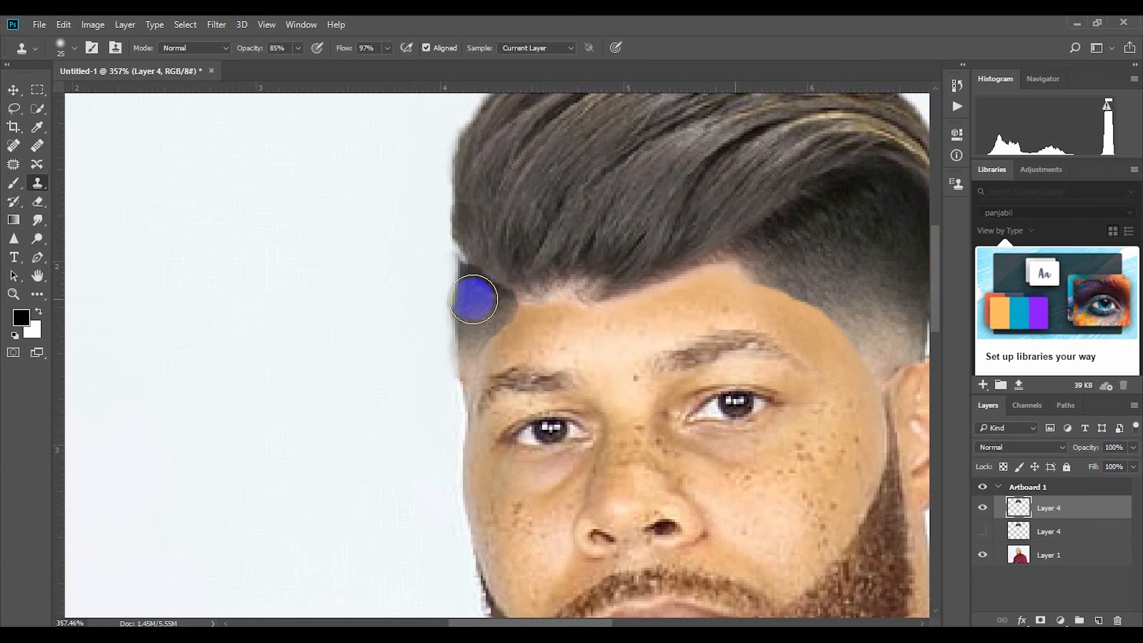
pyautogui.press('[')
pyautogui.press('[')
pyautogui.press('[')
pyautogui.press('[')
pyautogui.press('[')
pyautogui.press('[')
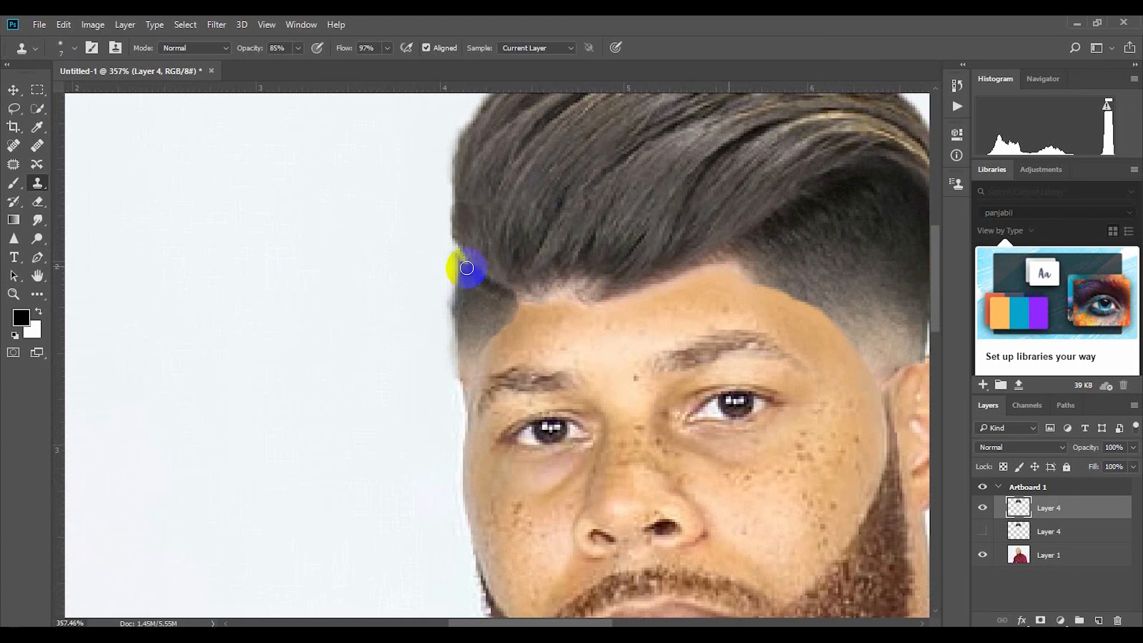
pyautogui.moveTo(465, 260); pyautogui.dragTo(457, 237)
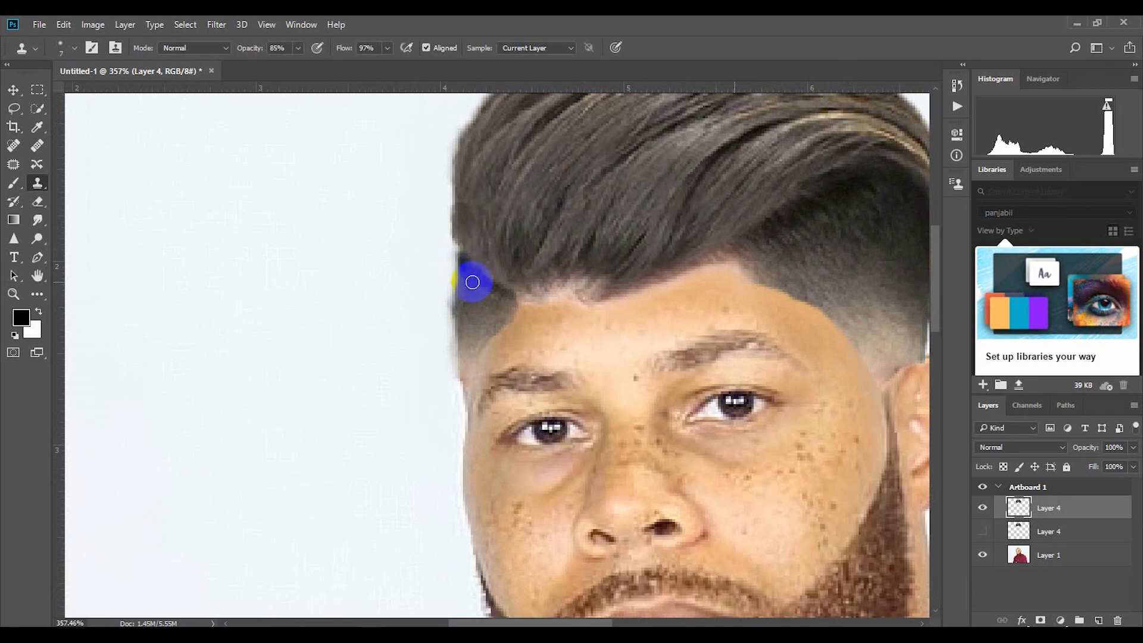
pyautogui.scroll(-5, 472, 242)
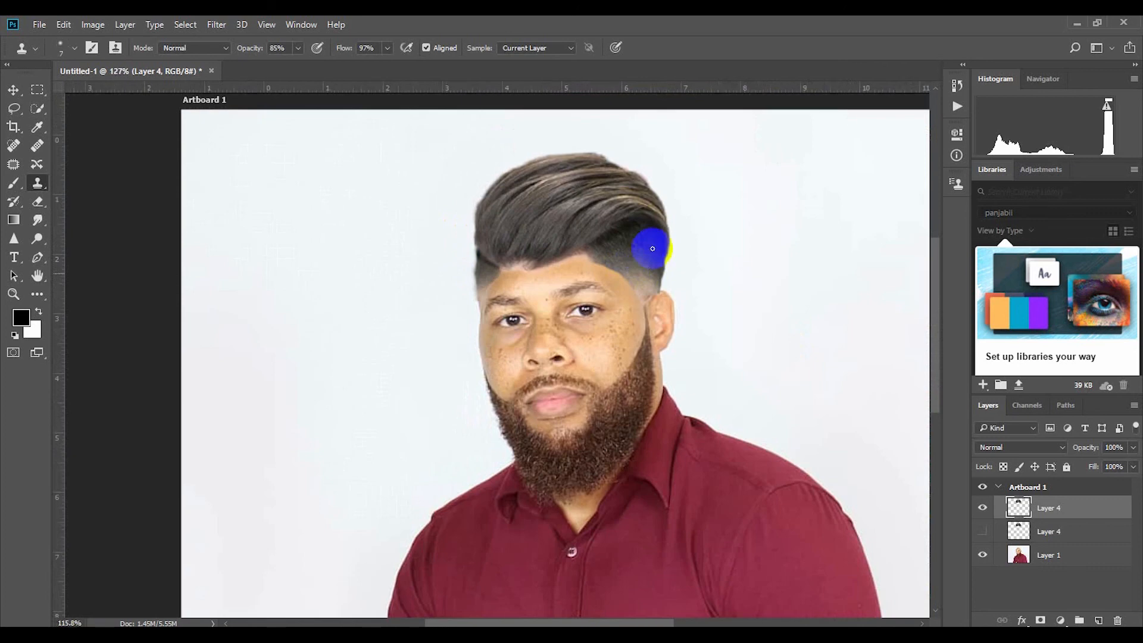
# Step: Clean up the pale, ragged hairline above the forehead using the Clone Stamp with a 9 px brush
pyautogui.scroll(1, 738, 310)
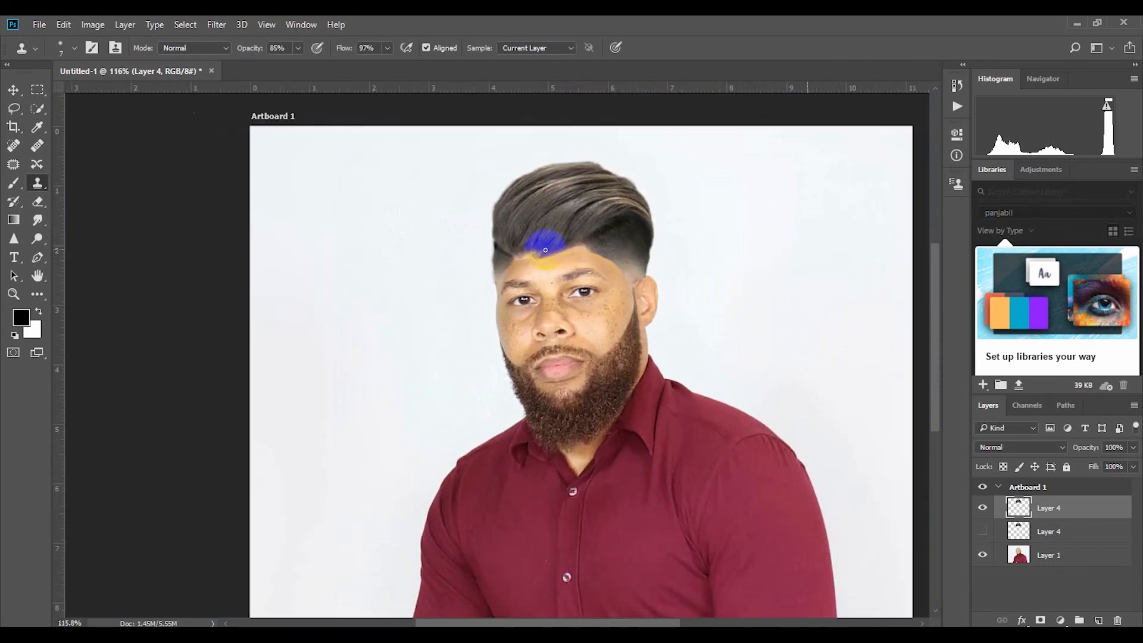
pyautogui.scroll(7, 545, 250)
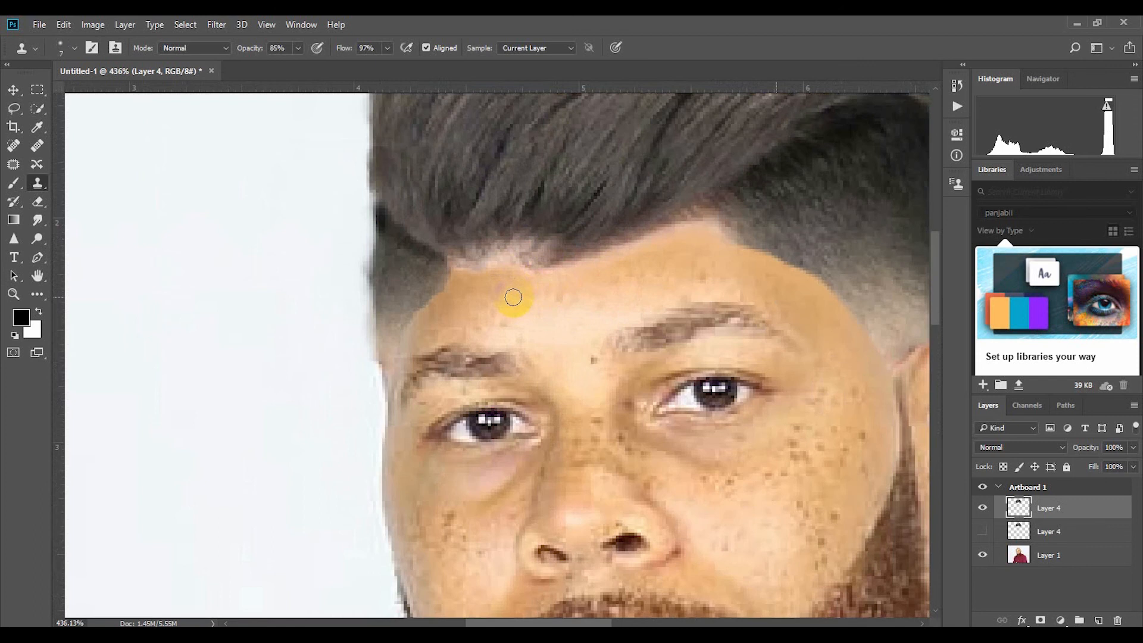
pyautogui.scroll(1, 513, 297)
pyautogui.scroll(-2, 504, 301)
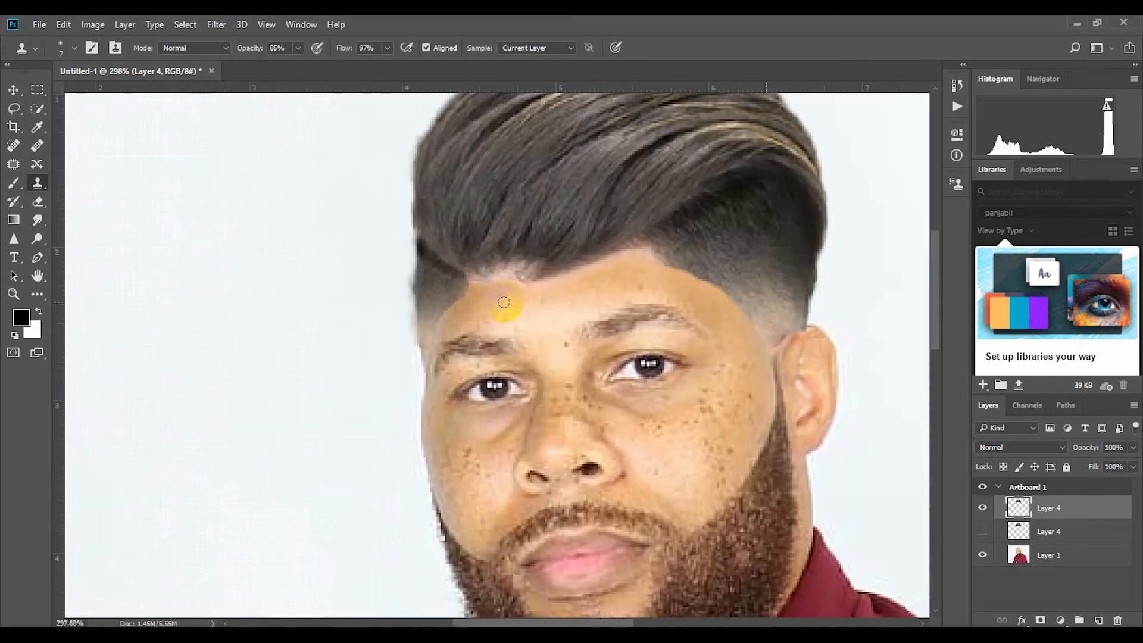
pyautogui.press(']')
pyautogui.press(']')
pyautogui.press(']')
pyautogui.press(']')
pyautogui.scroll(1, 503, 300)
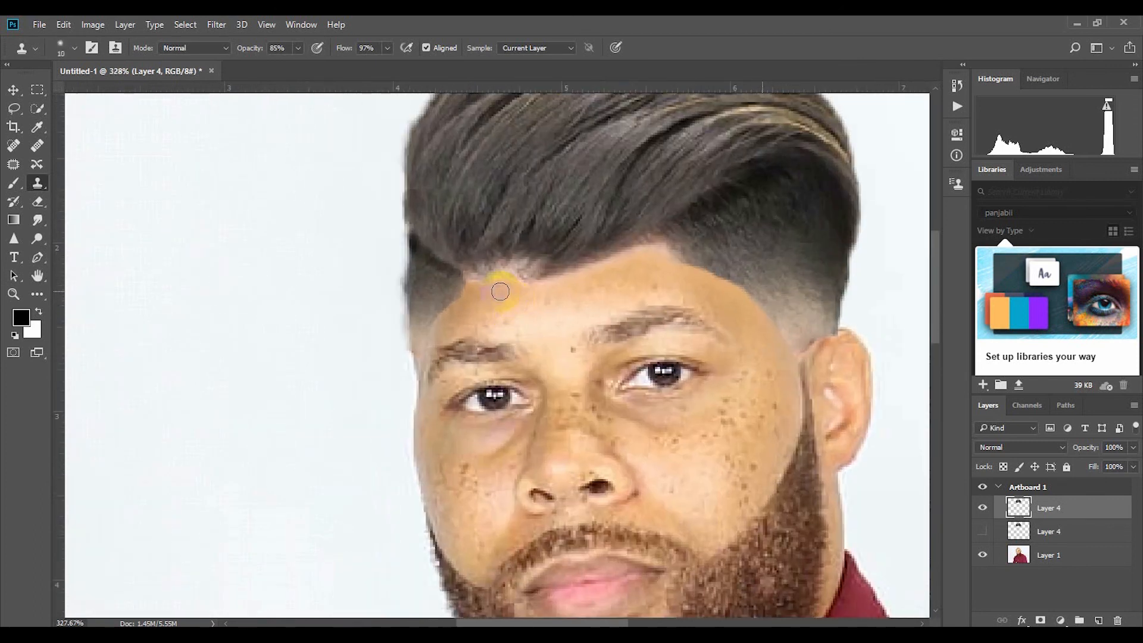
pyautogui.scroll(1, 500, 291)
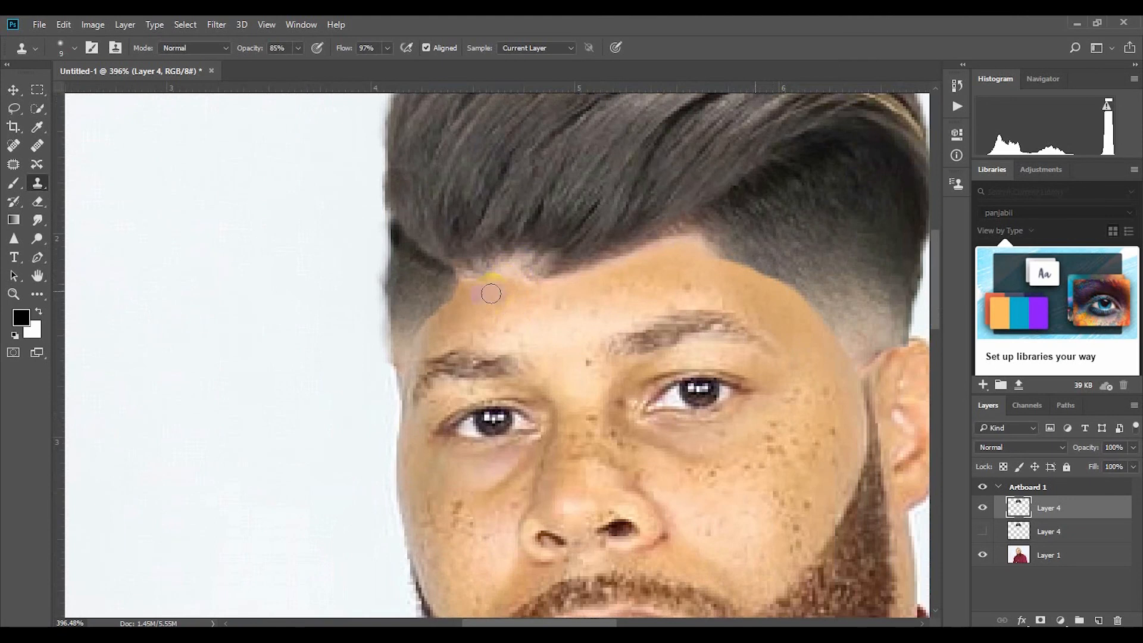
pyautogui.scroll(1, 619, 253)
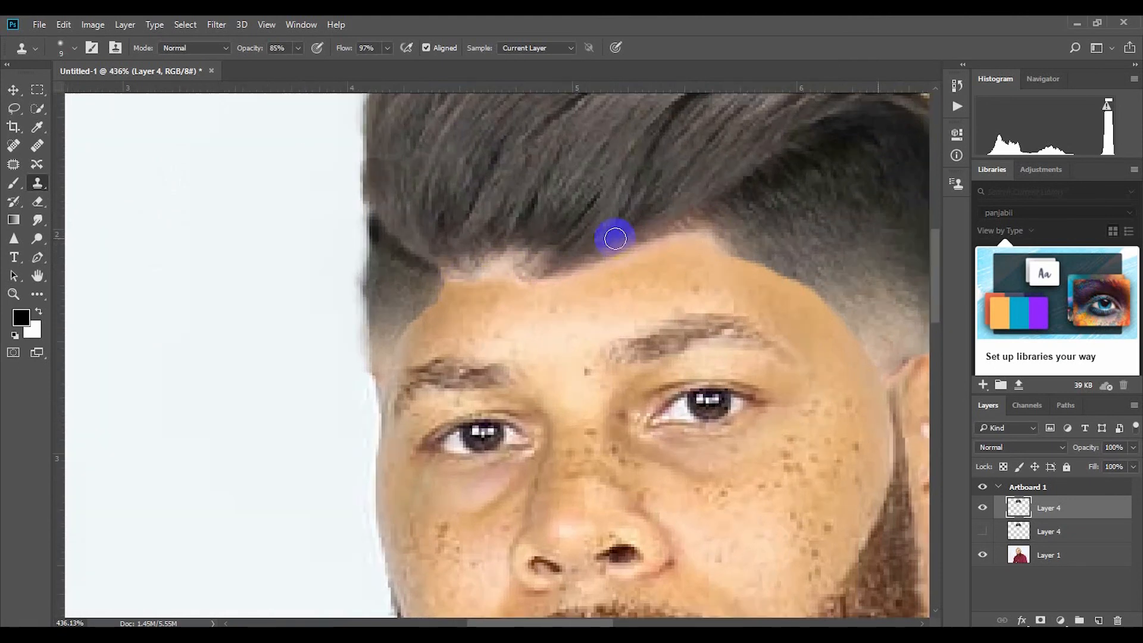
pyautogui.moveTo(453, 252)
pyautogui.mouseDown()
pyautogui.moveTo(500, 257)
pyautogui.moveTo(476, 268)
pyautogui.moveTo(484, 273)
pyautogui.moveTo(661, 231)
pyautogui.mouseUp()
pyautogui.scroll(-3, 459, 258)
pyautogui.scroll(-5, 463, 252)
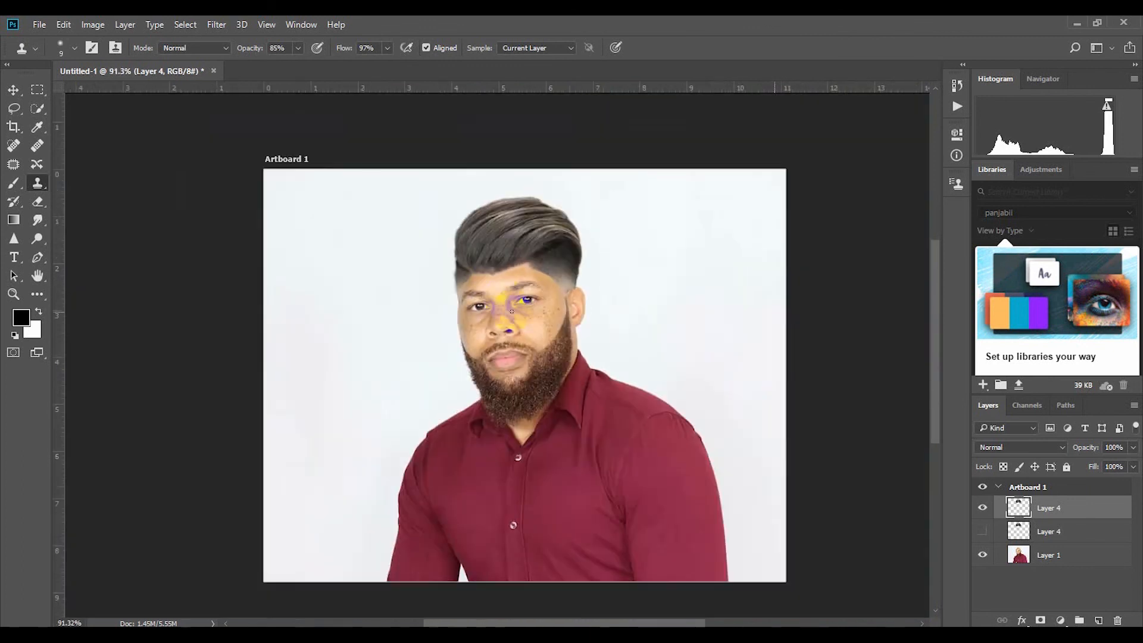
# Step: Clone Stamp the fringe edge from the inner corner of the side fade back toward the middle of the forehead
pyautogui.scroll(8, 523, 248)
pyautogui.scroll(-5, 577, 240)
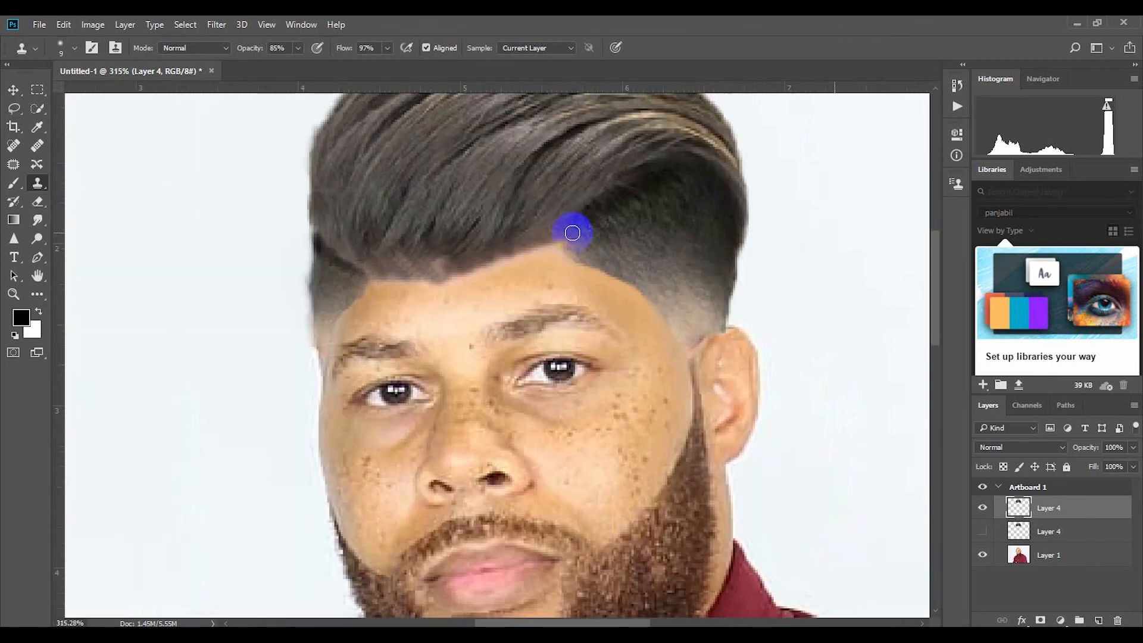
pyautogui.moveTo(571, 231)
pyautogui.mouseDown()
pyautogui.moveTo(449, 266)
pyautogui.moveTo(390, 256)
pyautogui.moveTo(400, 271)
pyautogui.moveTo(482, 255)
pyautogui.mouseUp()
pyautogui.scroll(-6, 824, 321)
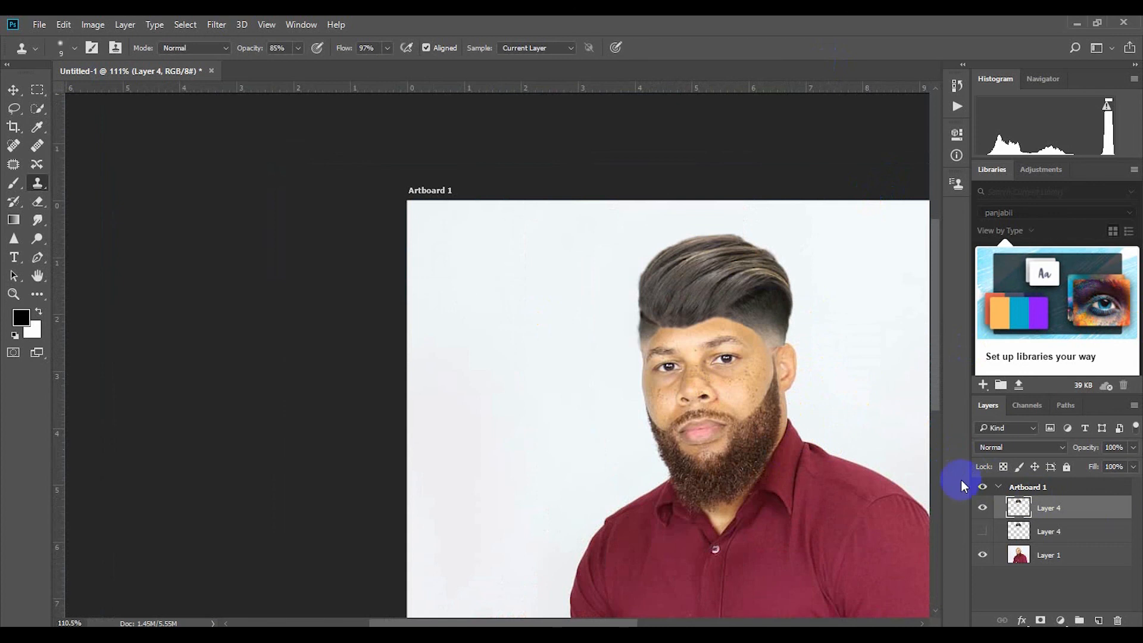
# Step: Show the original hair layer again, lower the retouched copy's opacity to 43%, and toggle the copy to compare
pyautogui.click(983, 532)
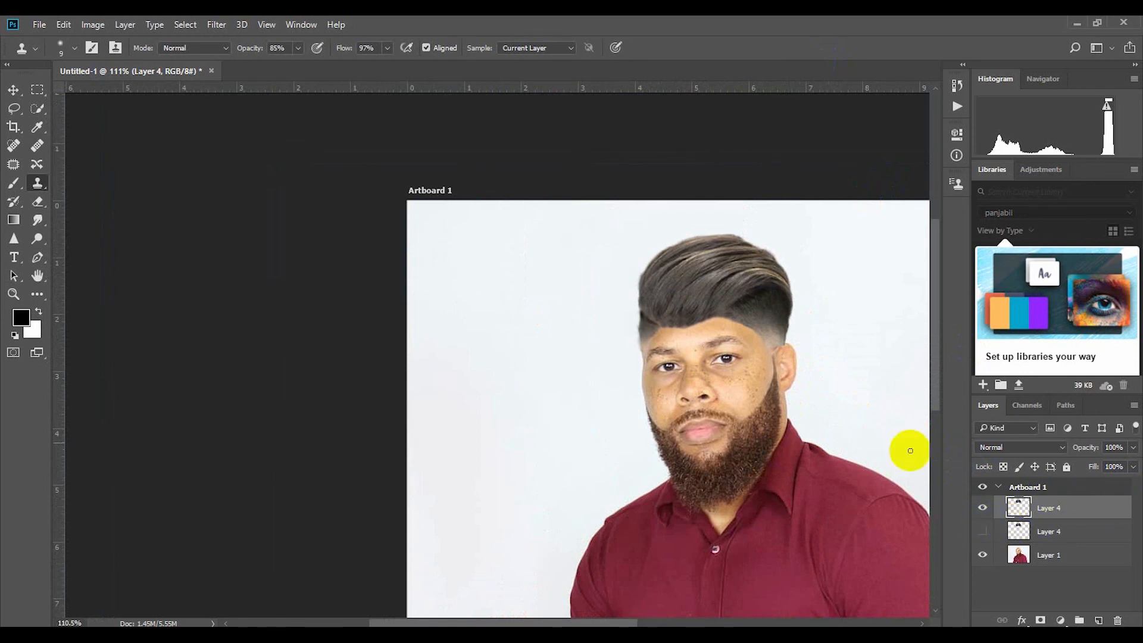
pyautogui.scroll(1, 815, 416)
pyautogui.click(1134, 448)
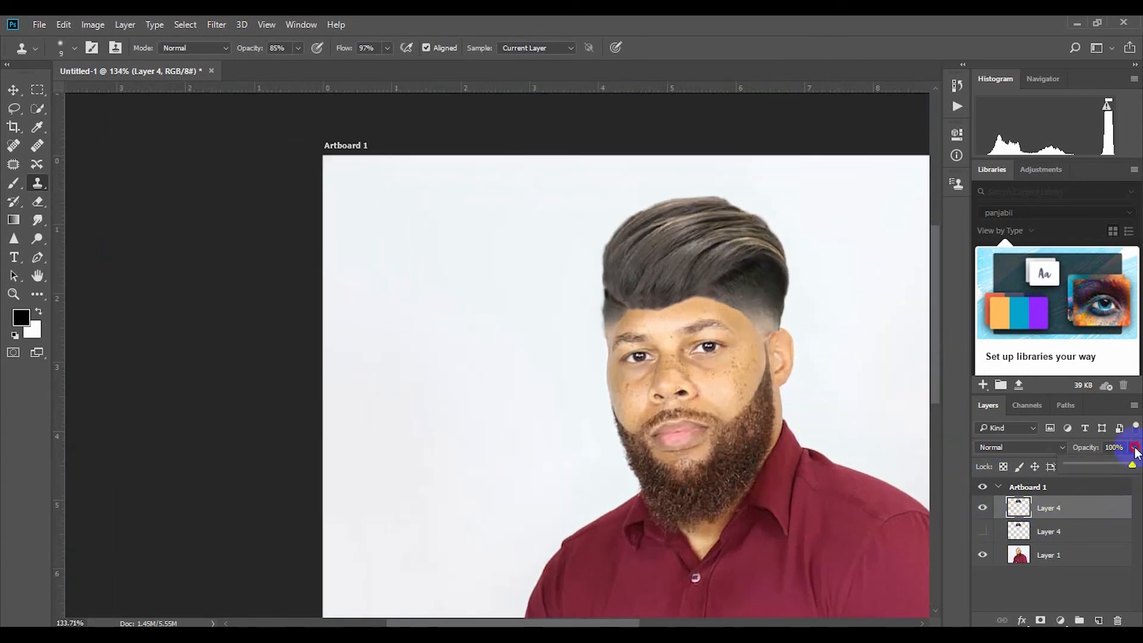
pyautogui.click(1100, 465)
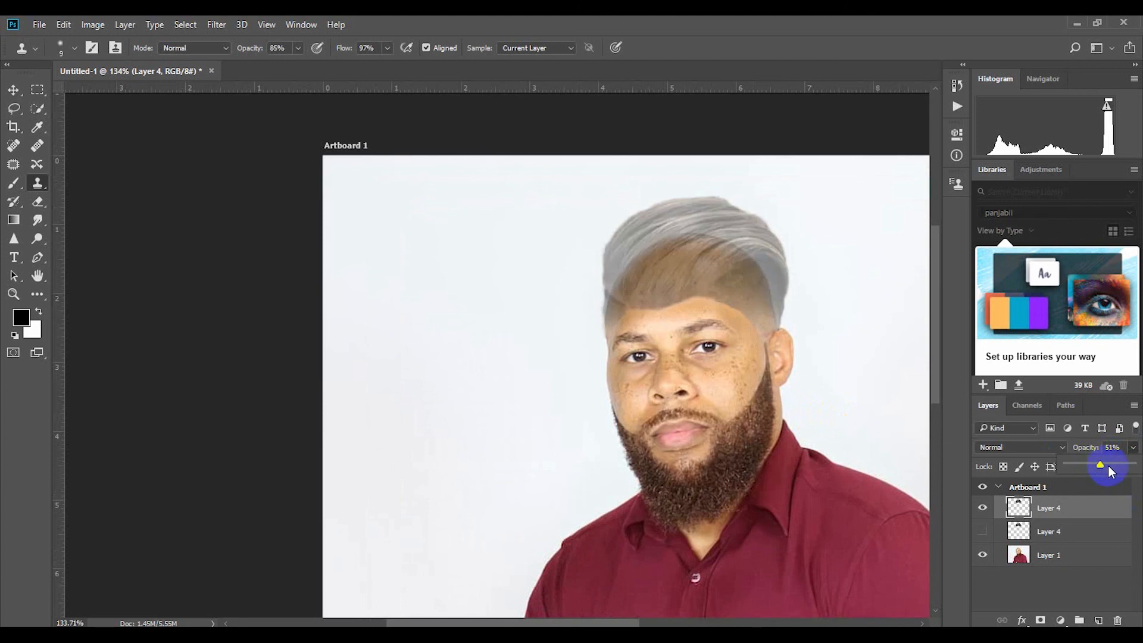
pyautogui.click(983, 530)
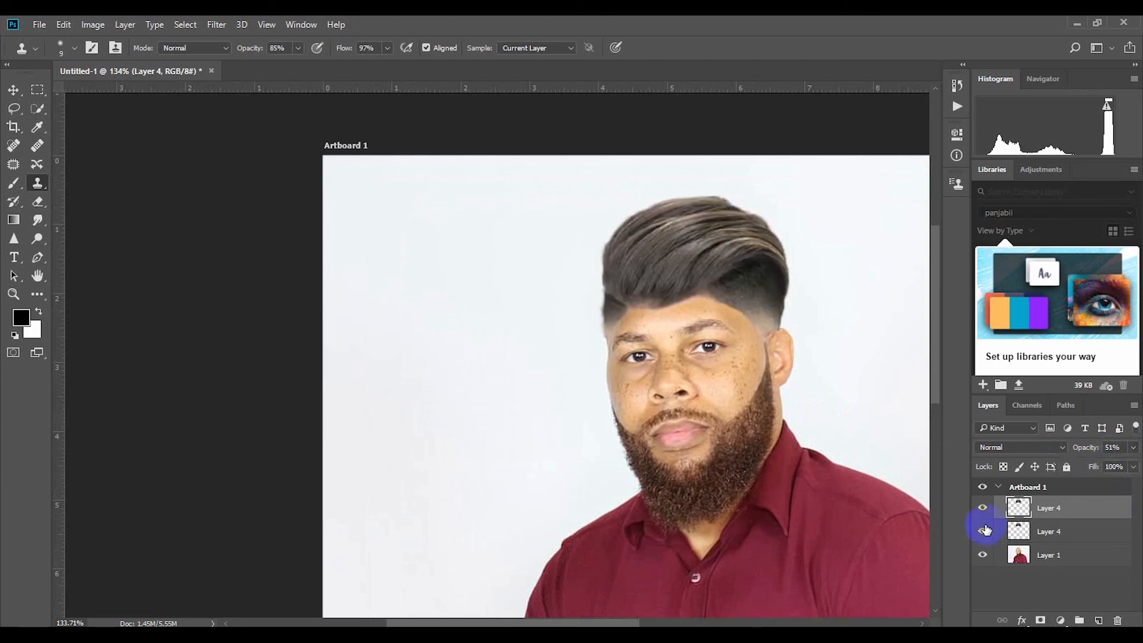
pyautogui.click(1134, 449)
pyautogui.moveTo(1128, 464); pyautogui.dragTo(1136, 463)
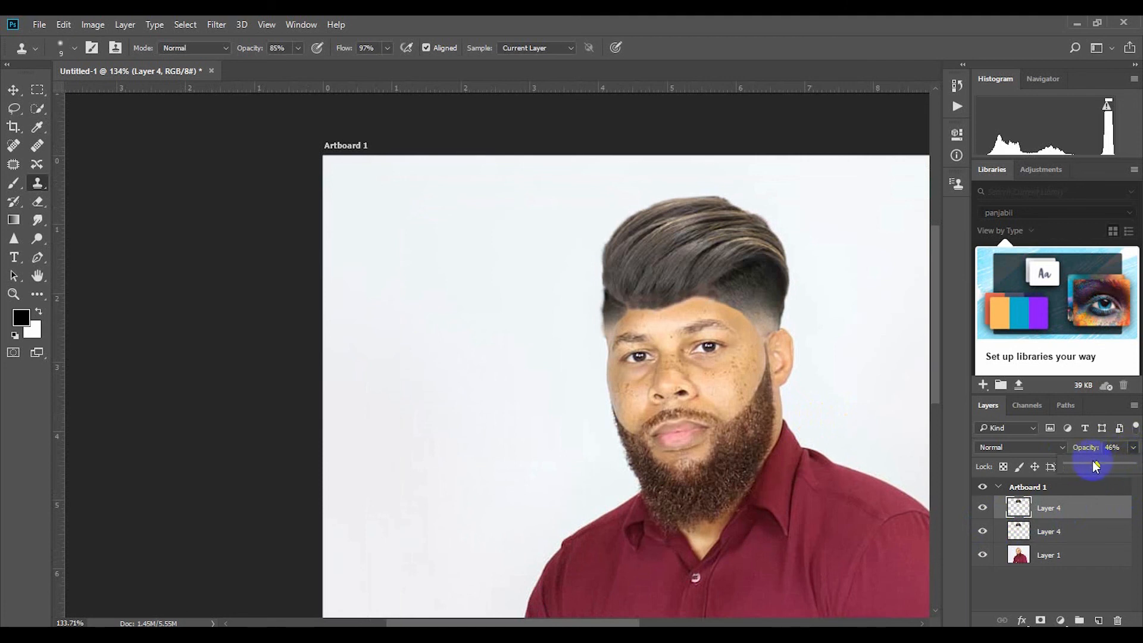
pyautogui.moveTo(1092, 461); pyautogui.dragTo(1088, 461)
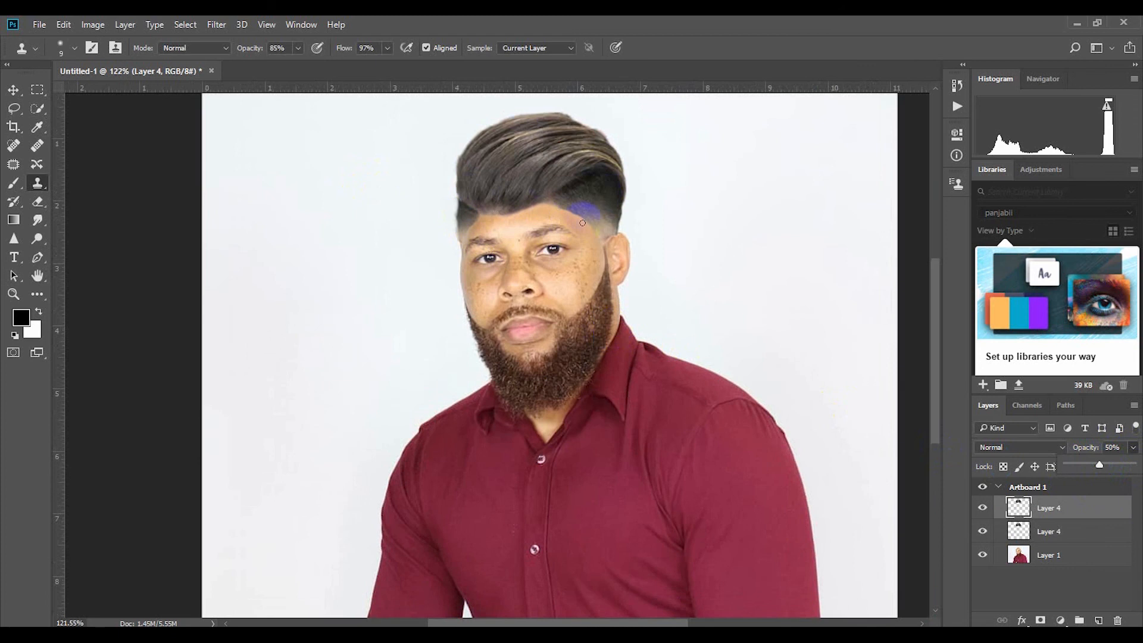
pyautogui.click(962, 413)
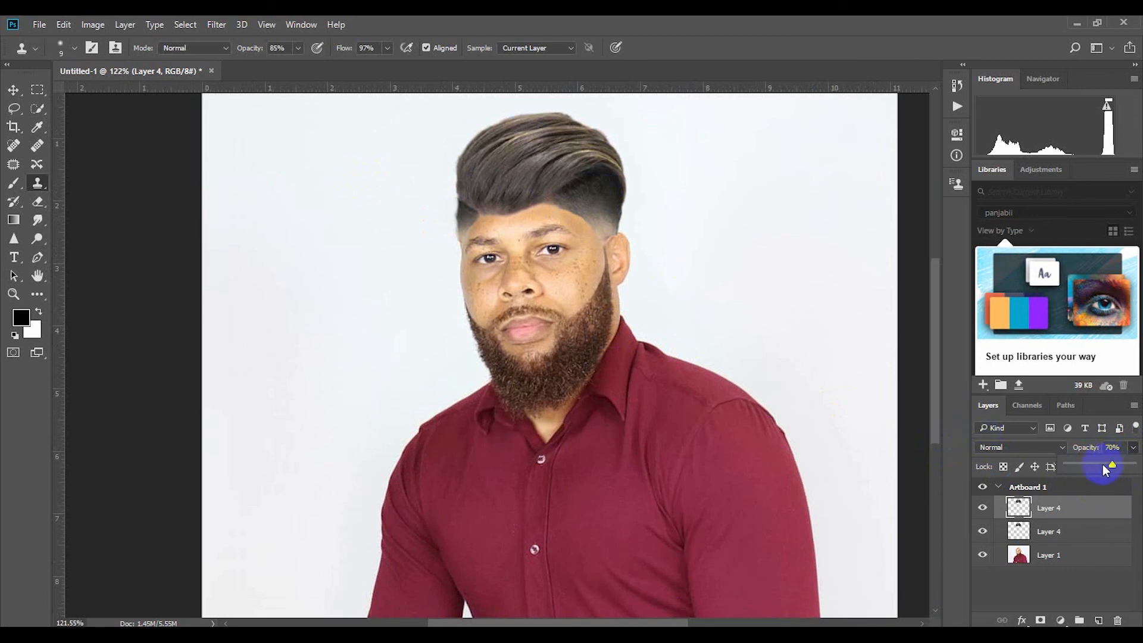
pyautogui.moveTo(1098, 467); pyautogui.dragTo(1071, 472)
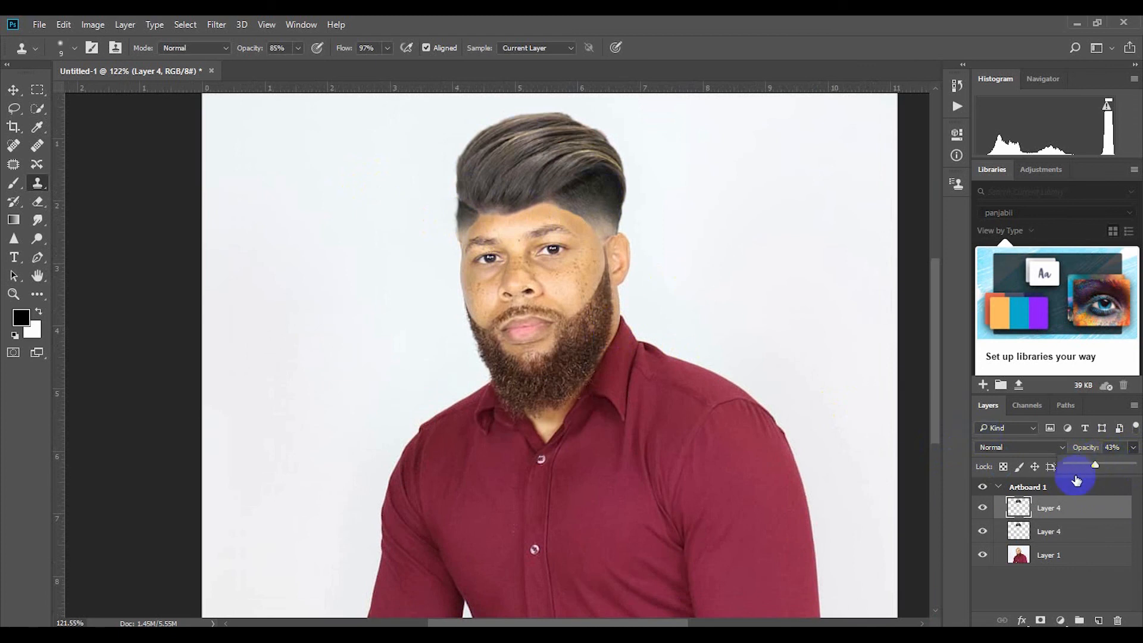
pyautogui.click(982, 507)
pyautogui.click(982, 508)
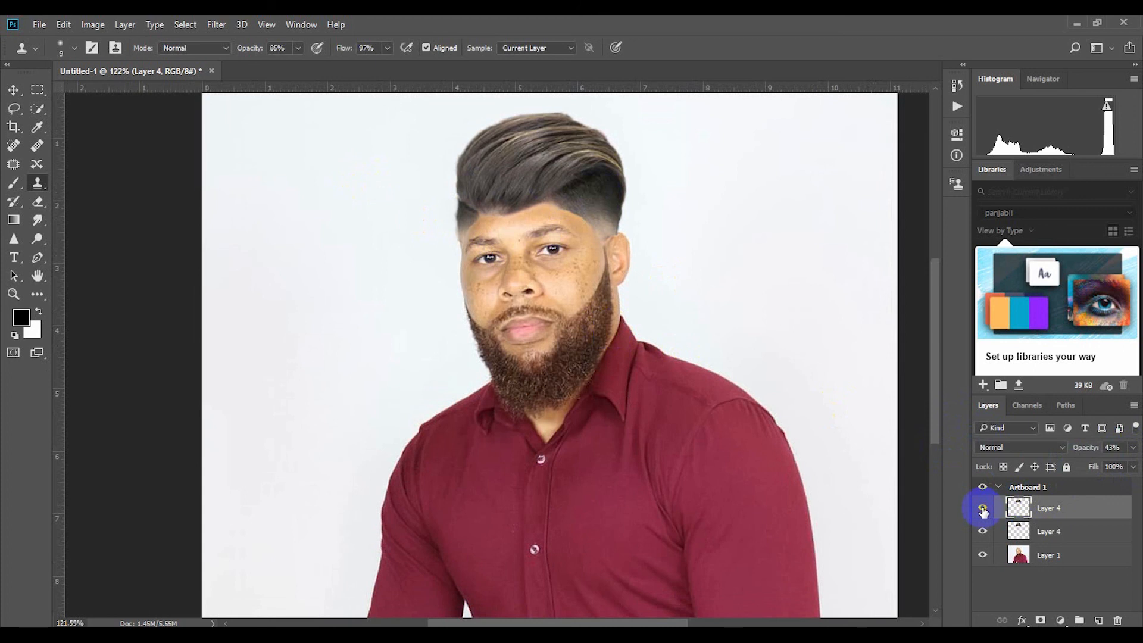
# Step: Merge the retouched hair copy with the original hair layer
pyautogui.keyDown('ctrl'); pyautogui.click(1053, 534); pyautogui.keyUp('ctrl')
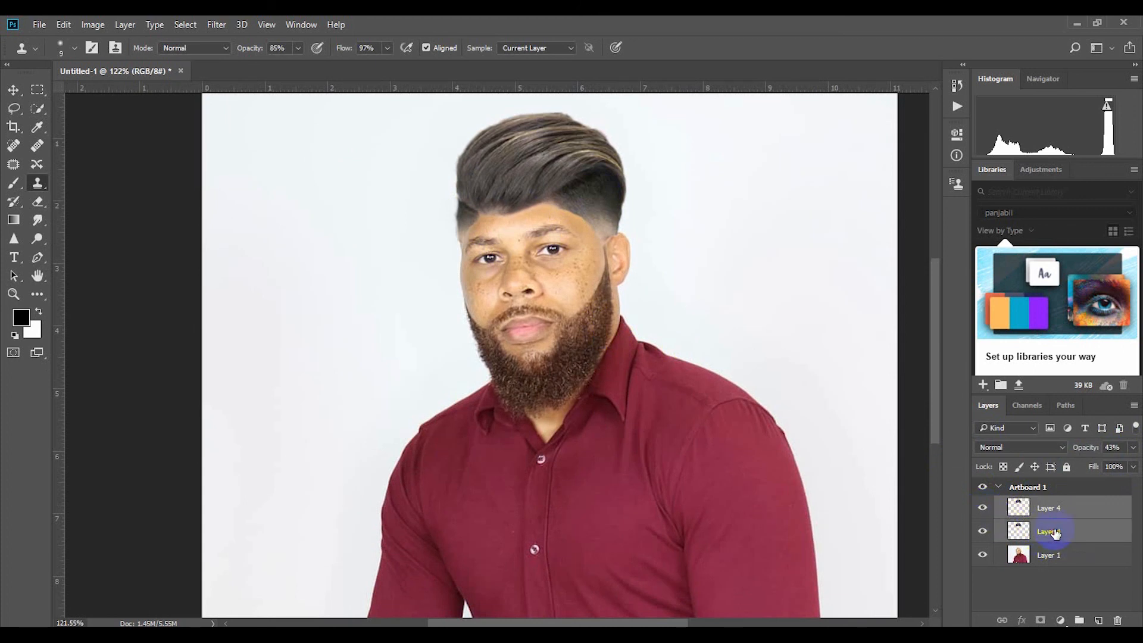
pyautogui.rightClick(1054, 534)
pyautogui.click(833, 503)
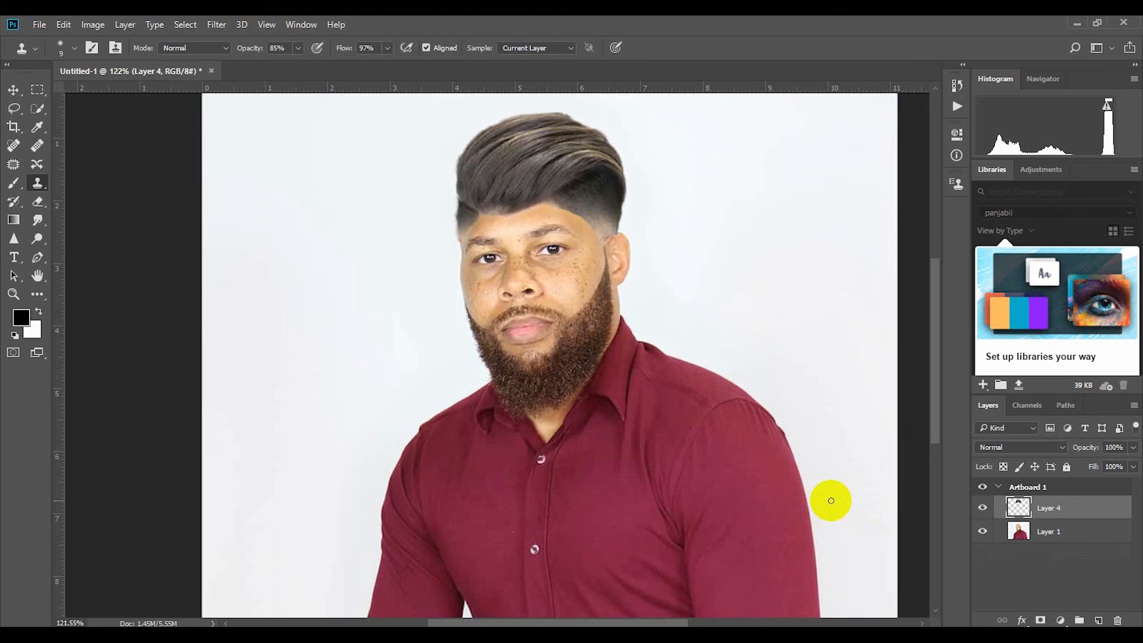
# Step: Toggle the merged hair layer's visibility to compare the portrait with and without hair
pyautogui.scroll(-3, 573, 387)
pyautogui.scroll(1, 580, 388)
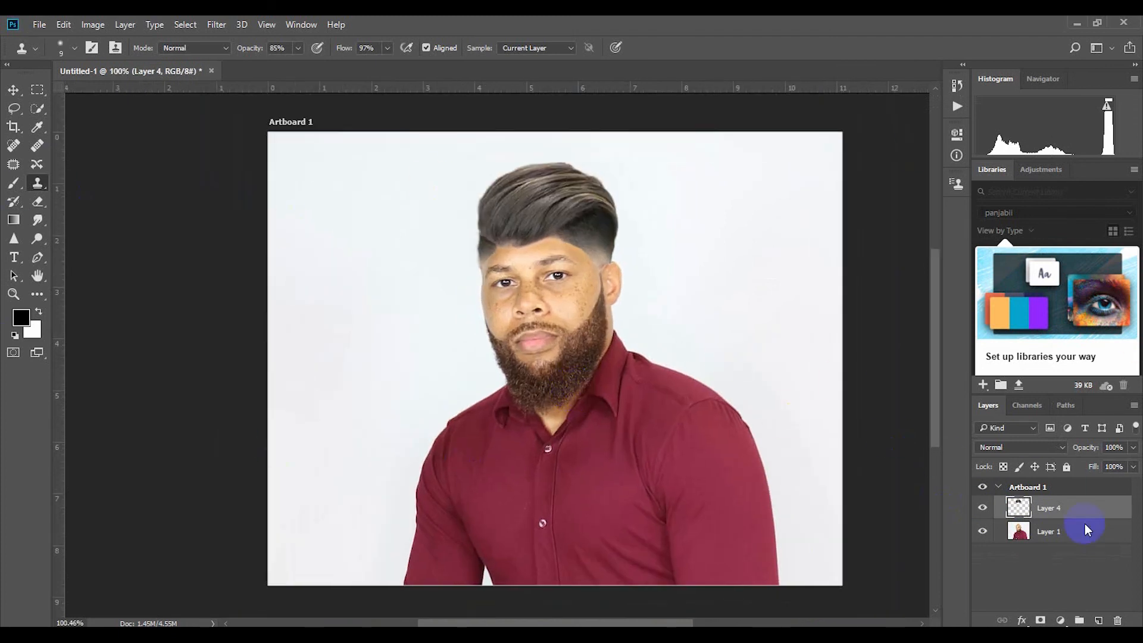
pyautogui.click(982, 509)
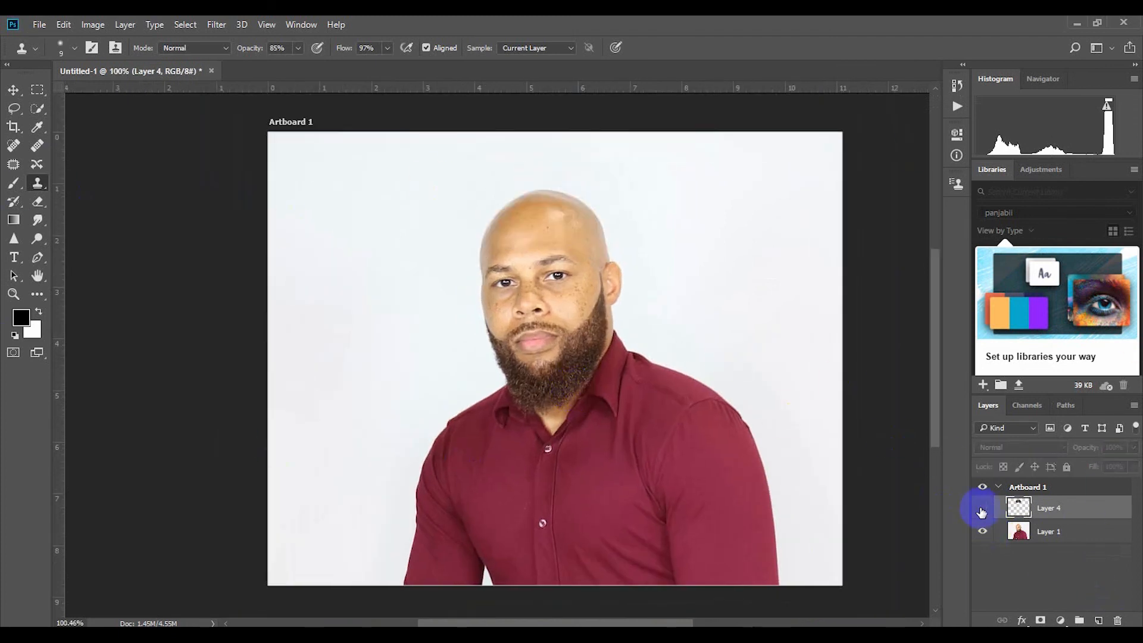
pyautogui.click(982, 508)
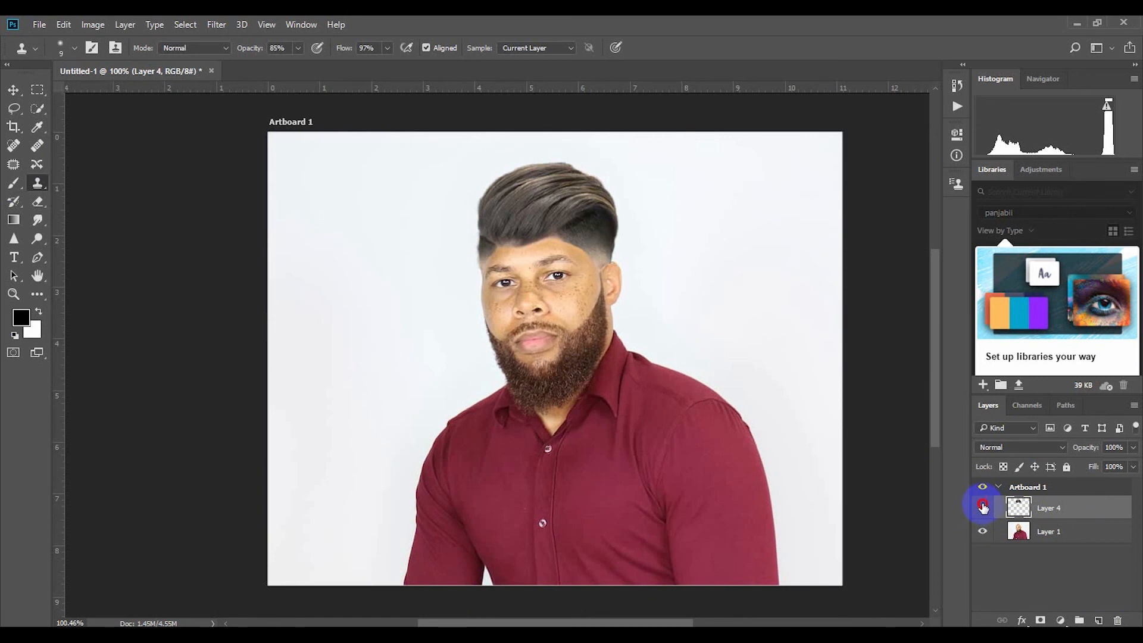
pyautogui.click(983, 507)
pyautogui.click(982, 507)
pyautogui.click(983, 507)
pyautogui.click(982, 507)
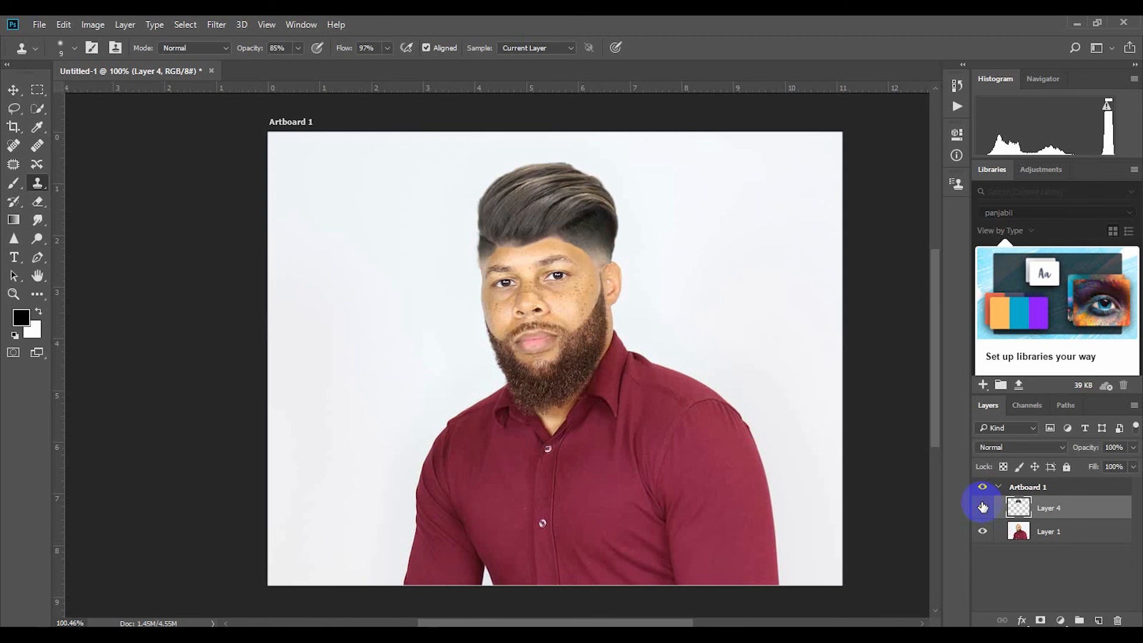